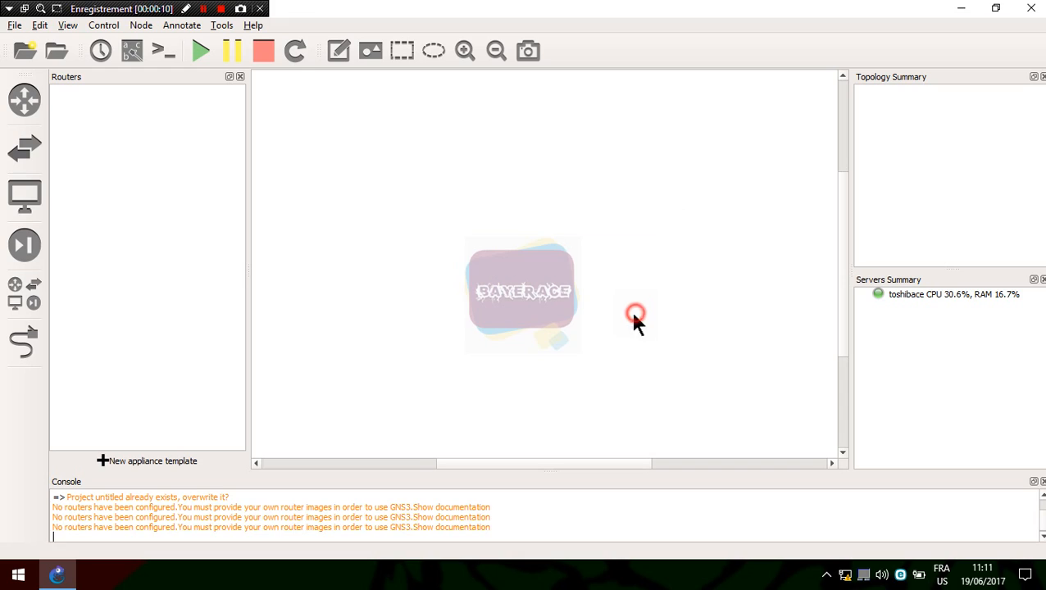
Start a new appliance template for an IOS router using a real IOS image supported by Dynamips
click(157, 461)
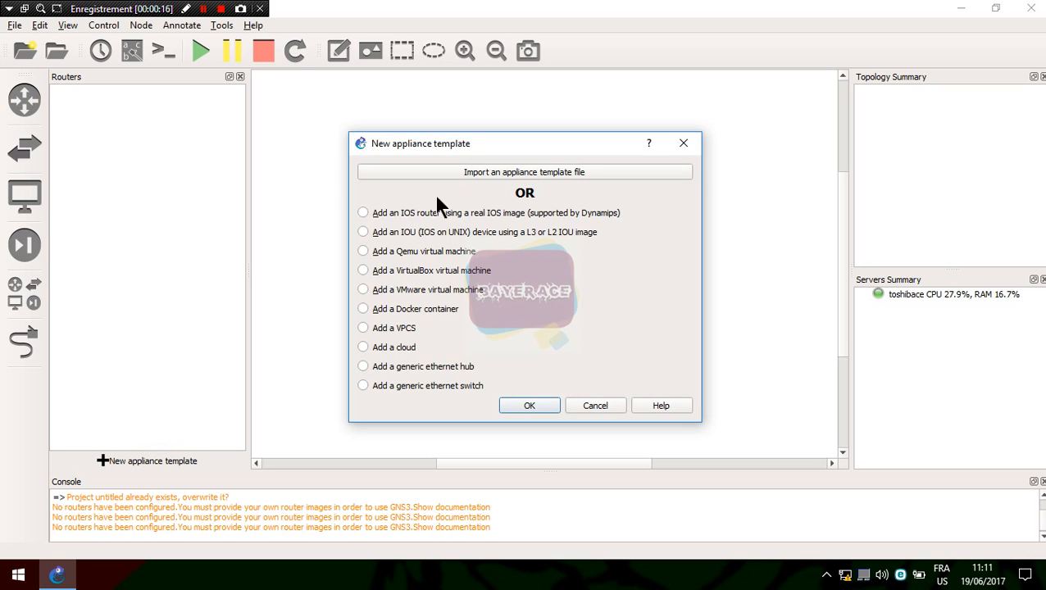
click(186, 8)
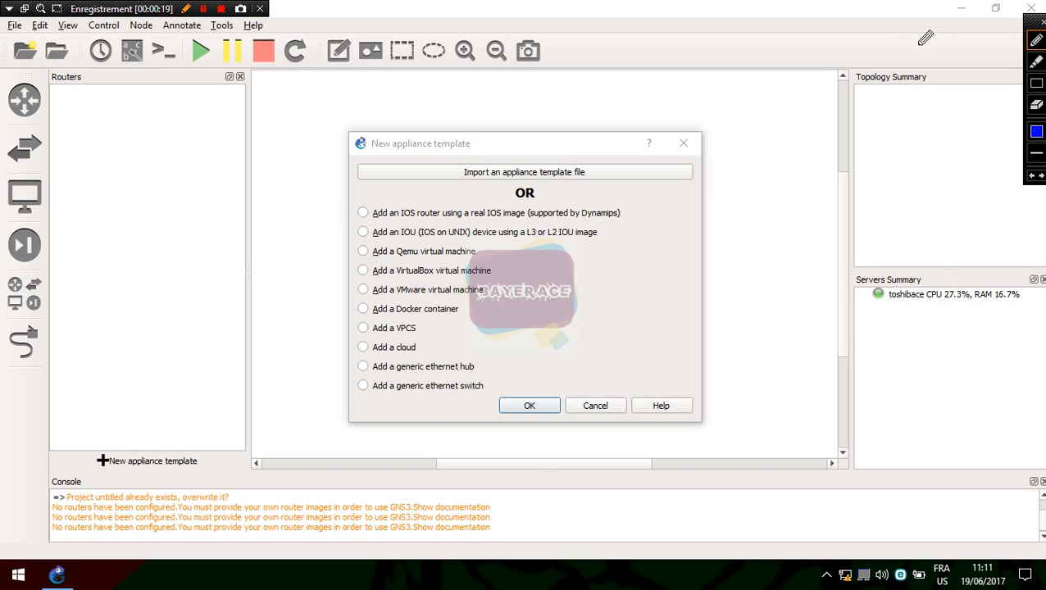
click(1036, 83)
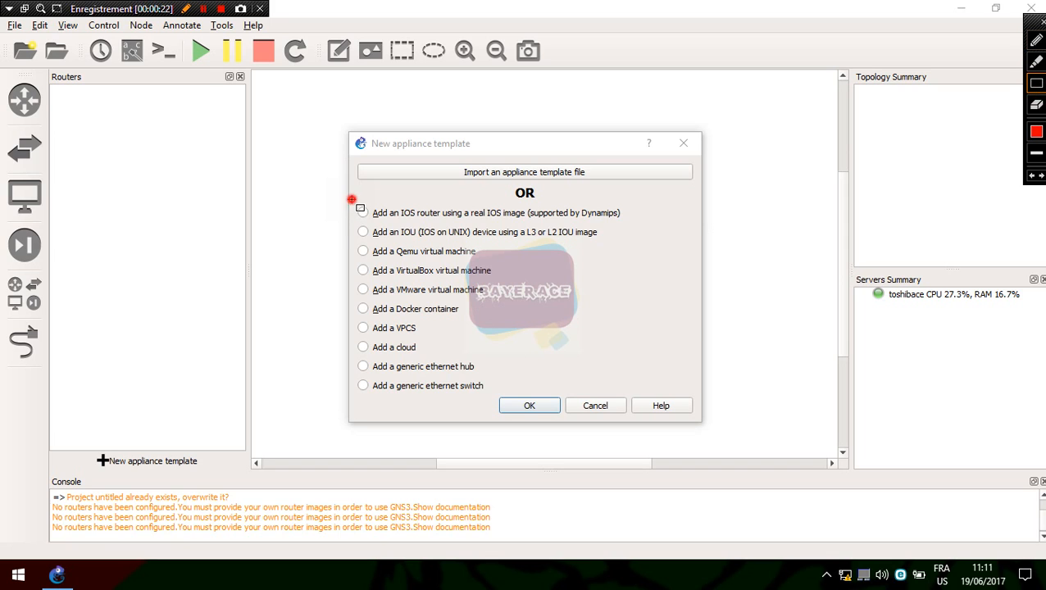
mouse_move(352, 200)
mouse_down()
mouse_move(419, 225)
mouse_move(638, 220)
mouse_move(650, 231)
mouse_up()
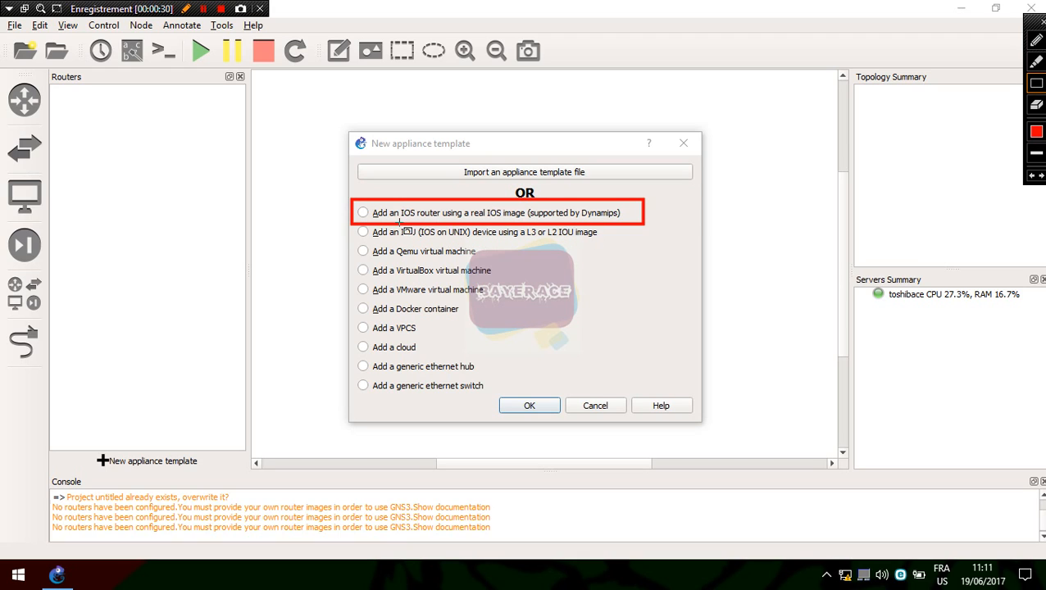
key(Escape)
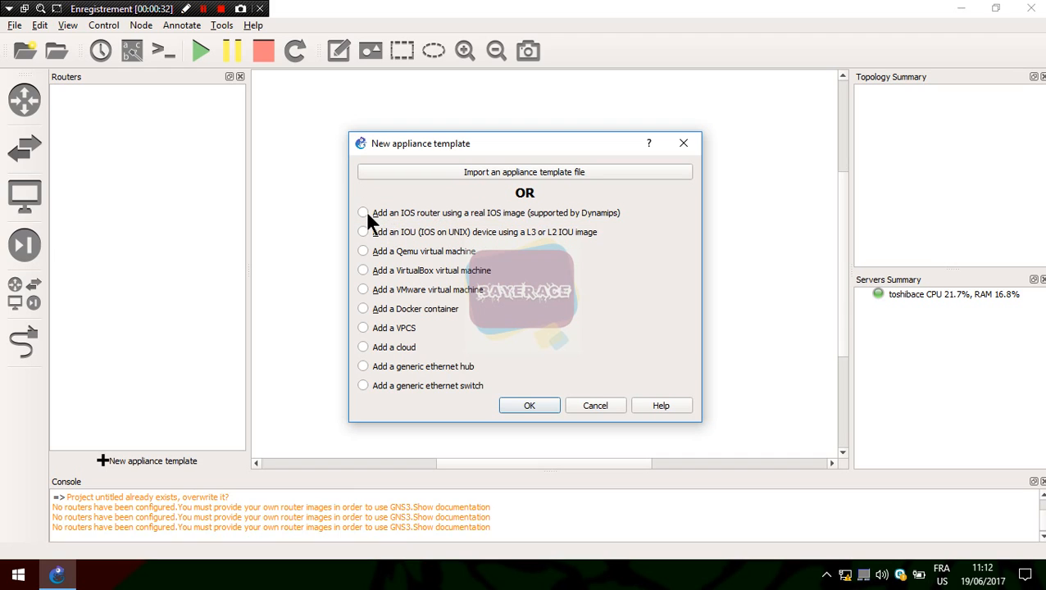
click(365, 214)
click(539, 408)
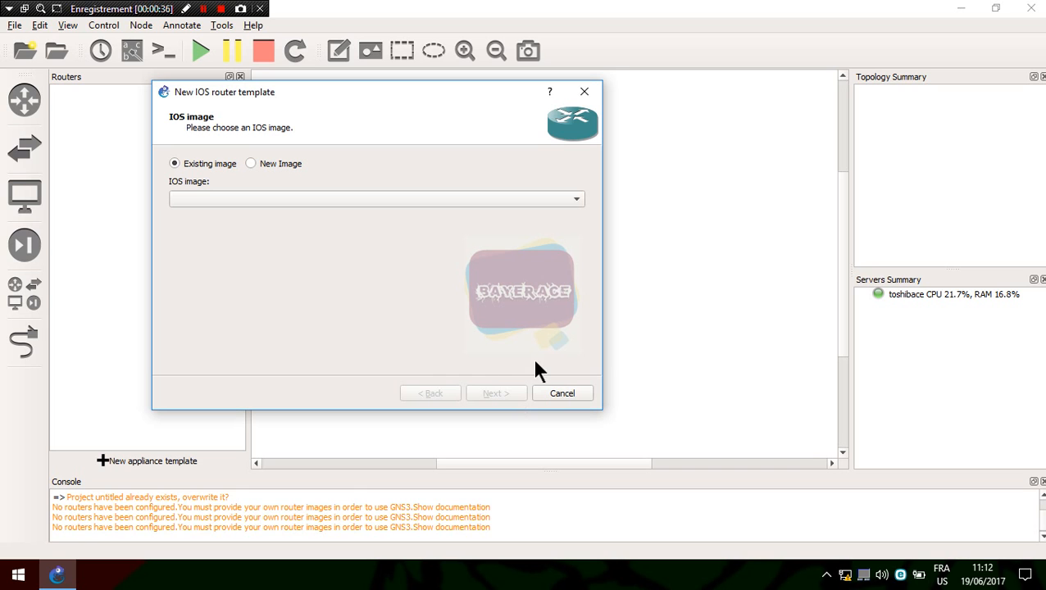
Load c2691-adventerprisek9_sna-mz.124-13b.bin from Documents > IOS > IOS ROUTER as a new IOS image and decompress it
click(186, 9)
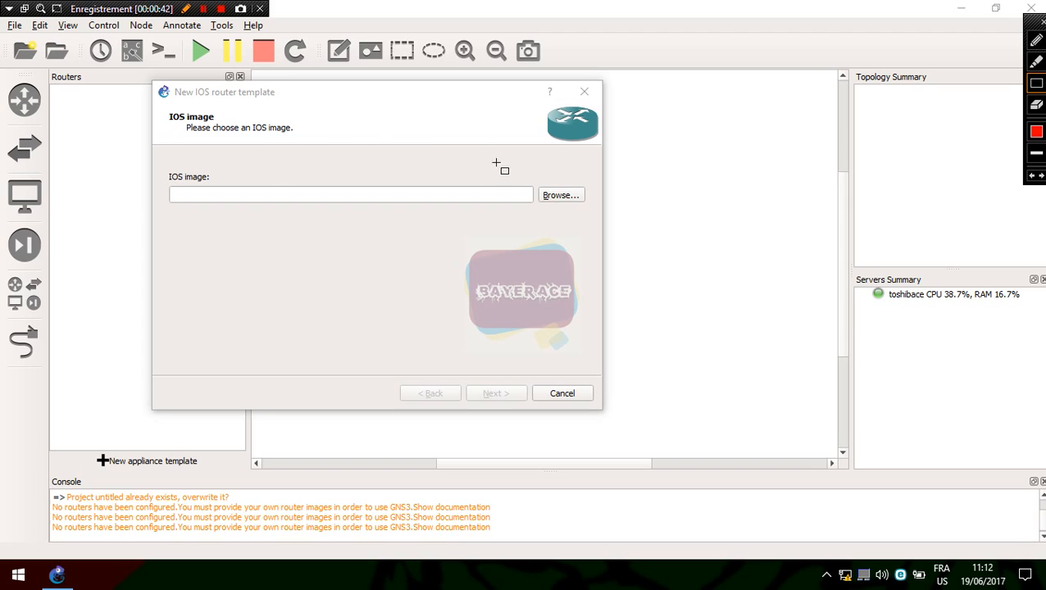
key(Escape)
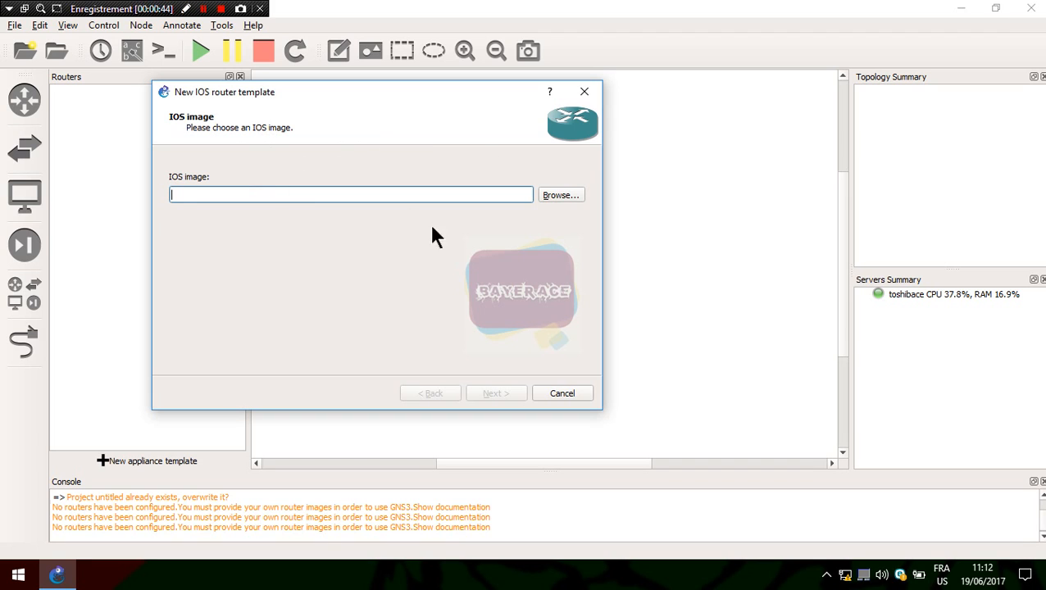
click(561, 197)
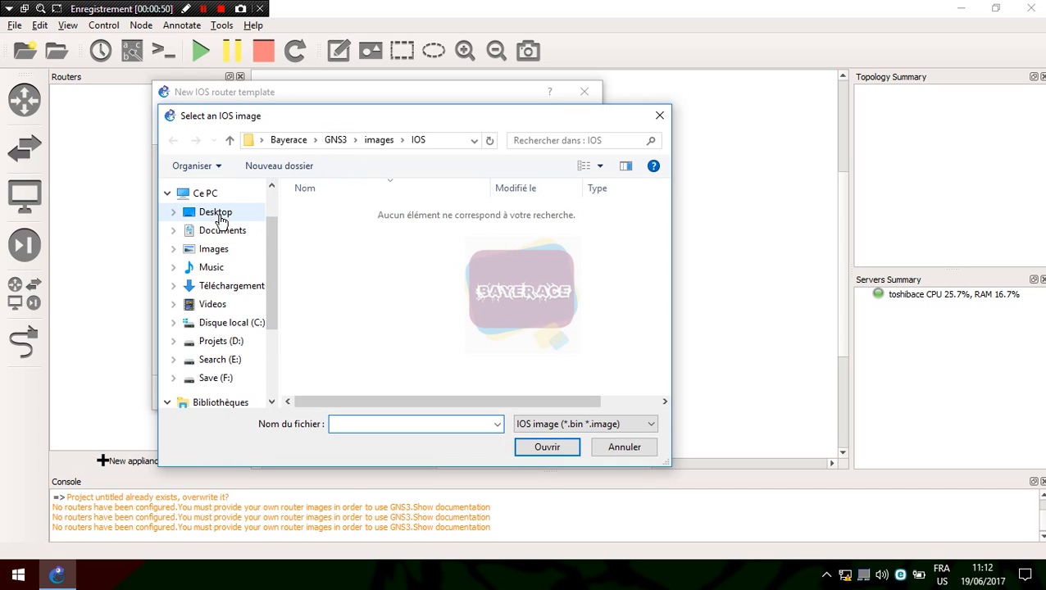
click(236, 234)
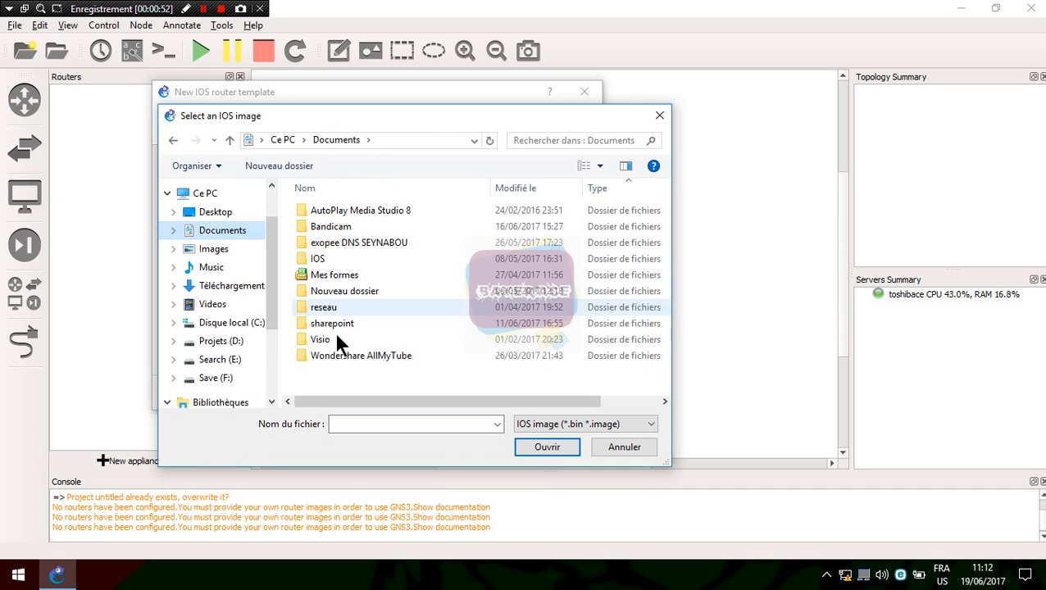
click(325, 259)
double_click(325, 258)
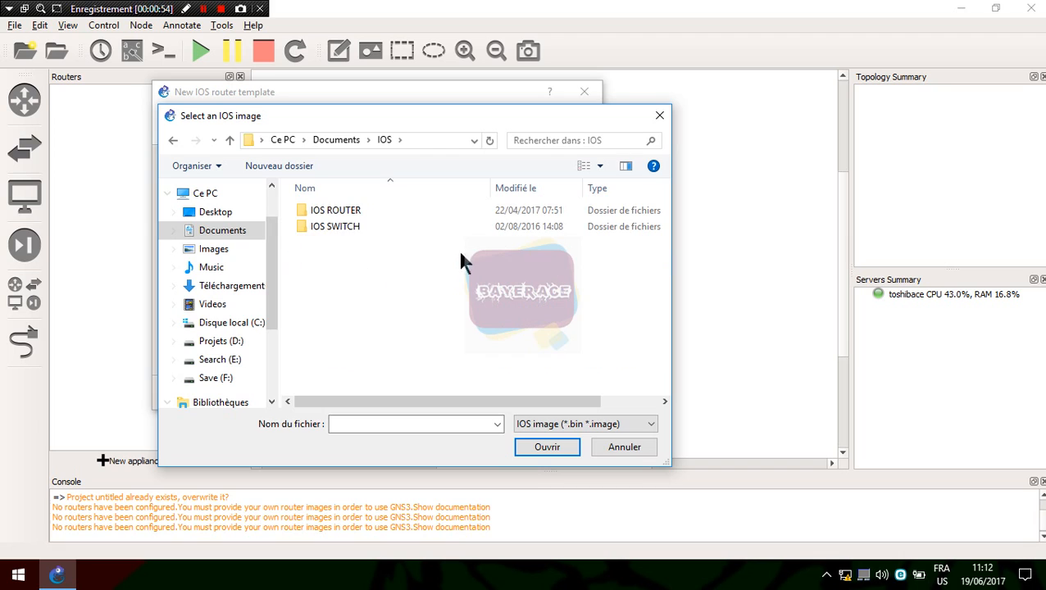
double_click(328, 211)
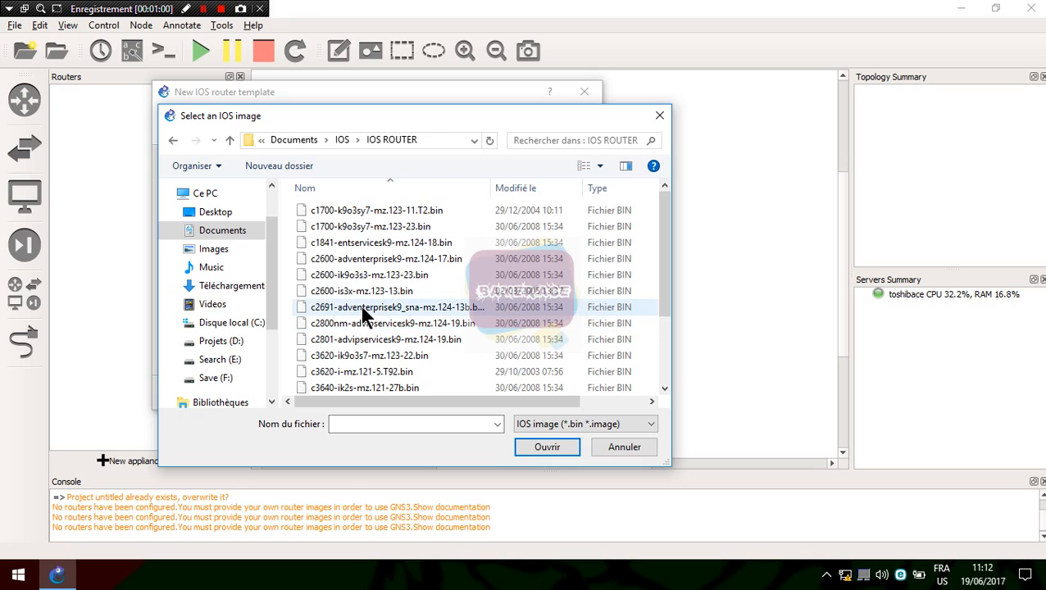
click(360, 306)
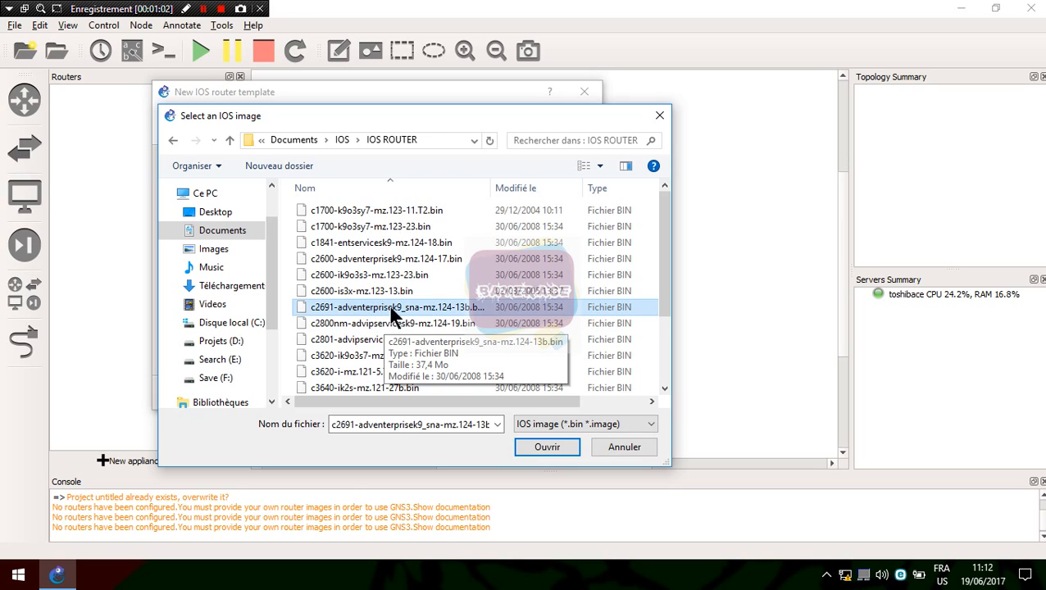
click(185, 9)
mouse_move(292, 295)
mouse_down()
mouse_move(320, 318)
mouse_move(648, 316)
mouse_up()
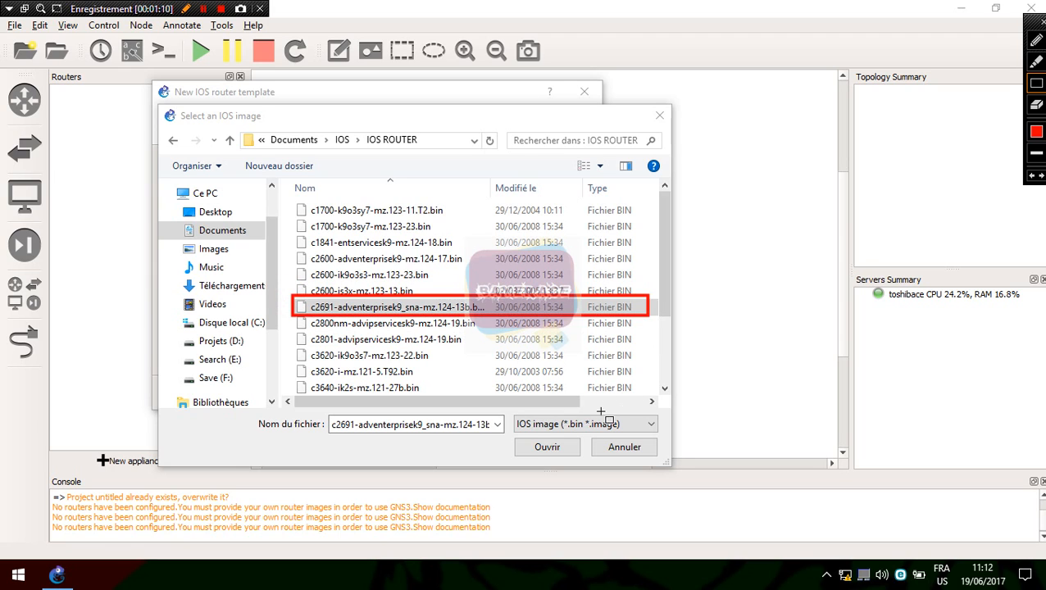
click(562, 446)
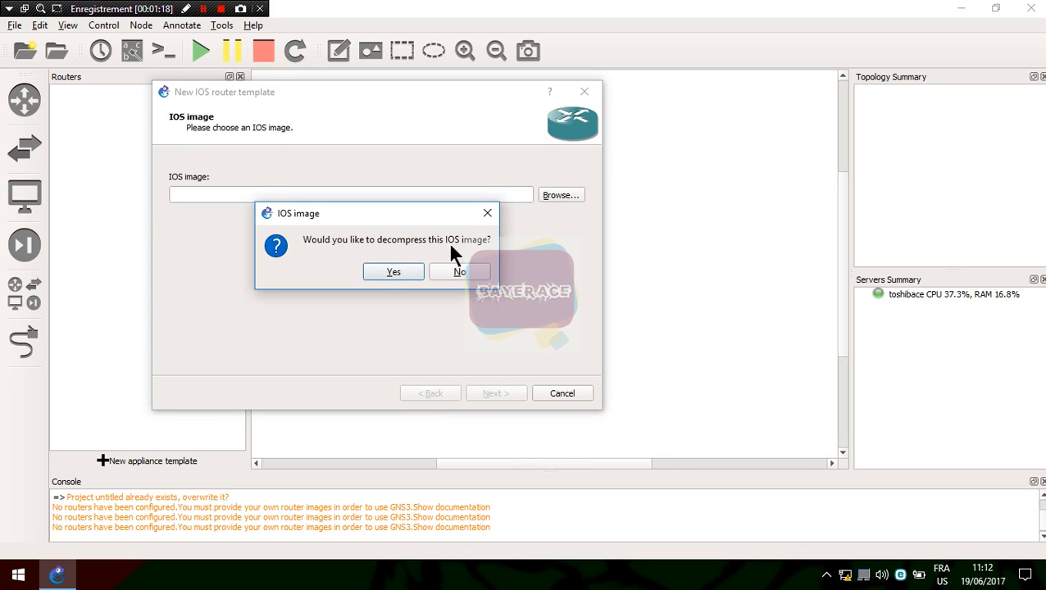
click(395, 277)
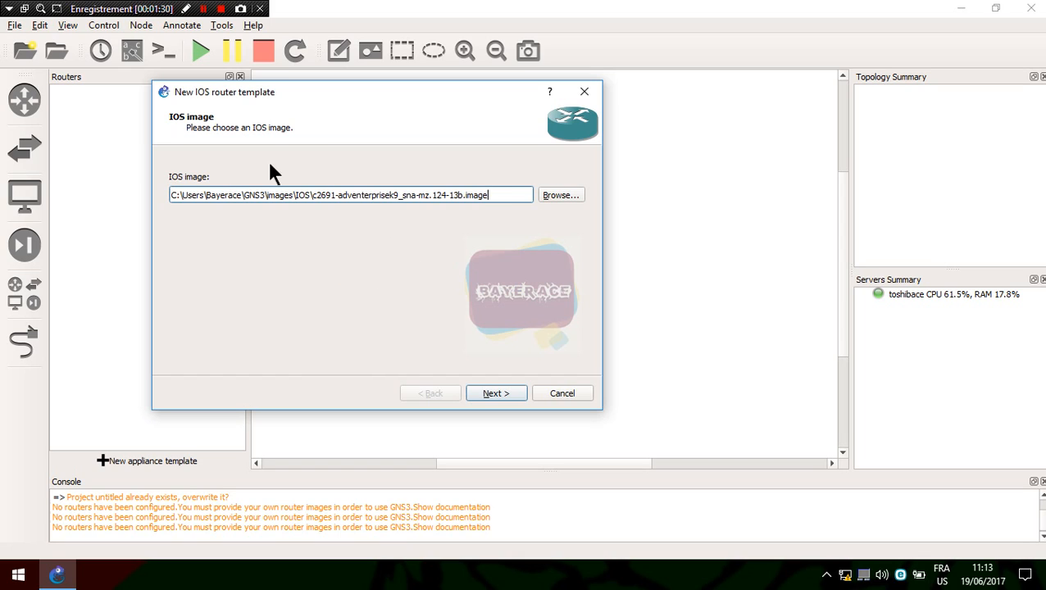
Accept the default name, platform, RAM and network adapters for the c2691 router template
click(496, 393)
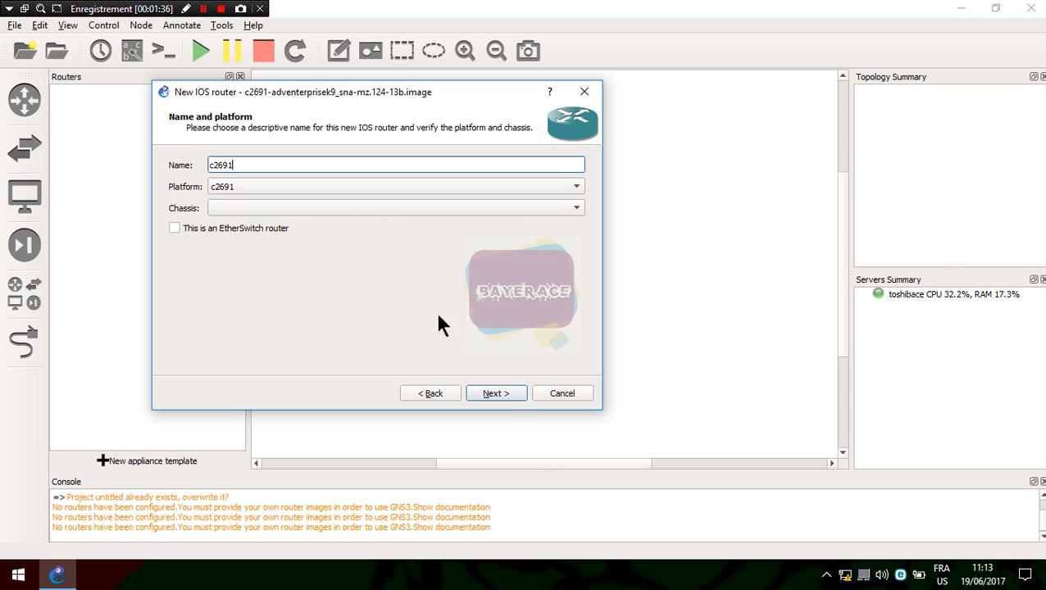
click(496, 394)
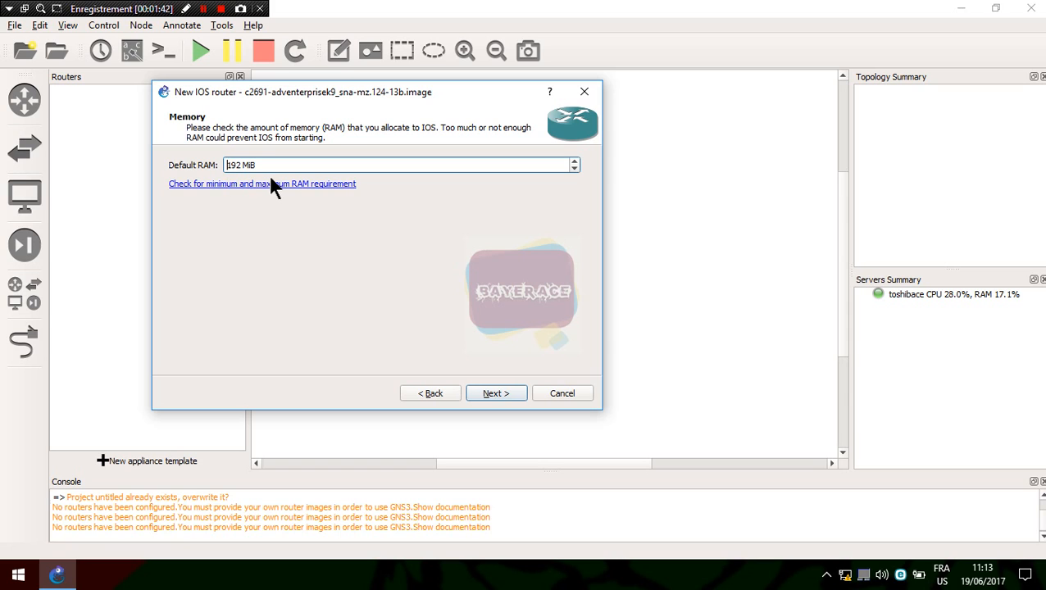
click(502, 393)
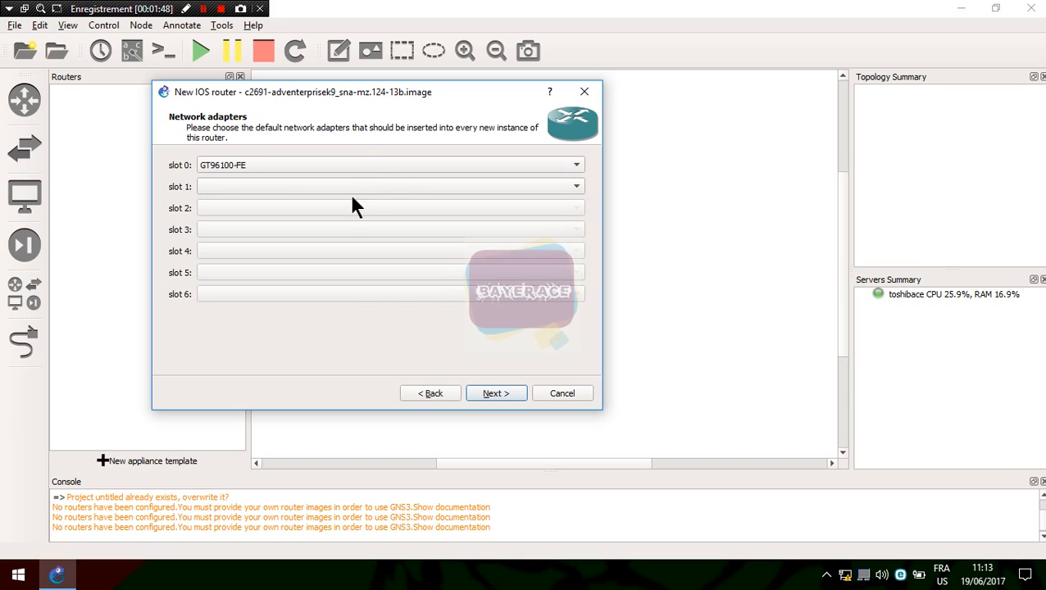
click(502, 394)
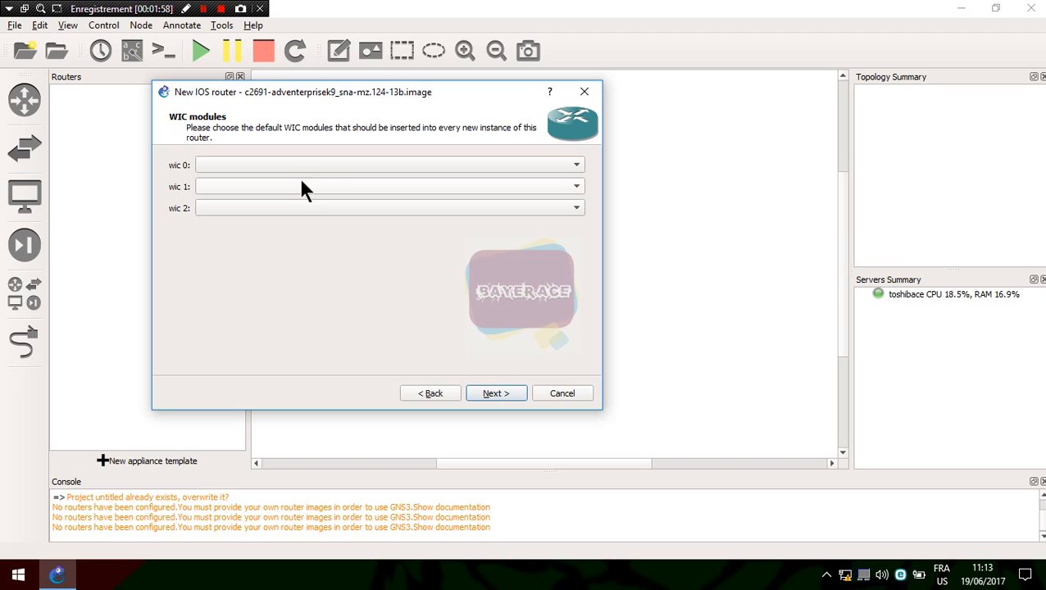
Assign the WIC-2T module to wic 0, wic 1 and wic 2 of the router template
click(419, 165)
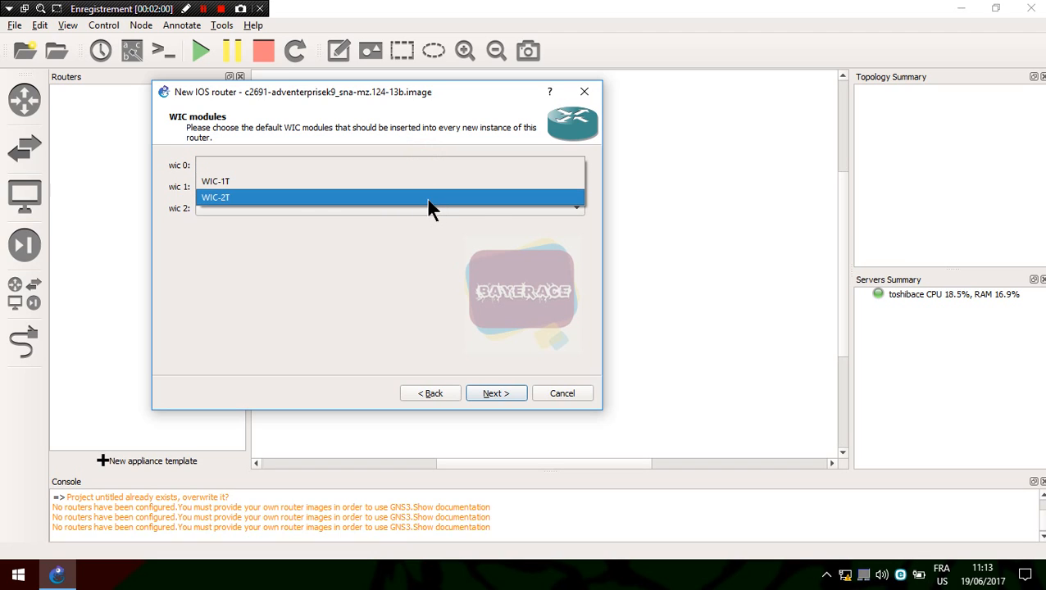
click(427, 199)
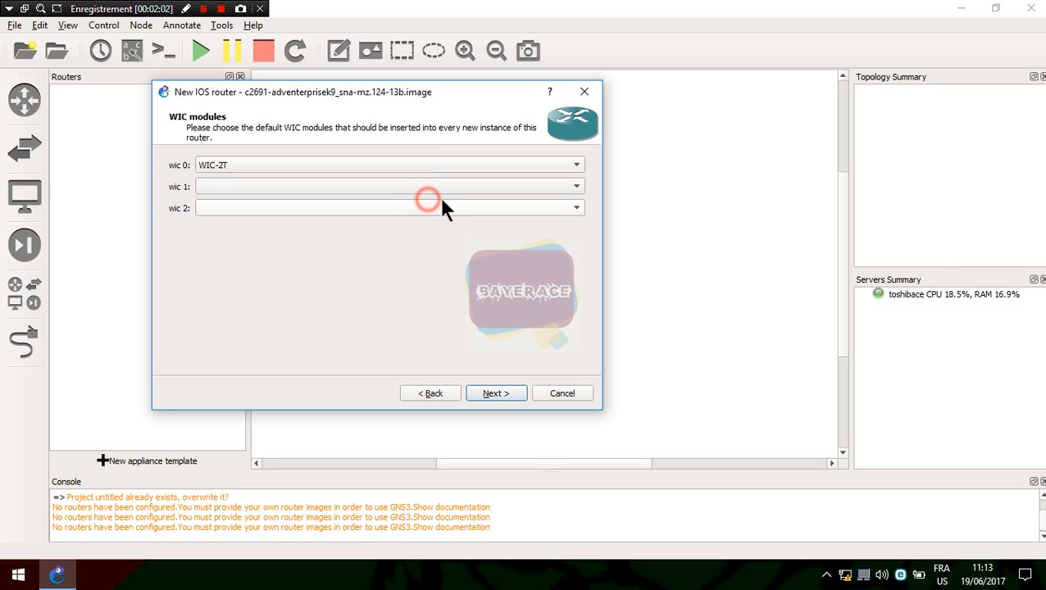
click(469, 185)
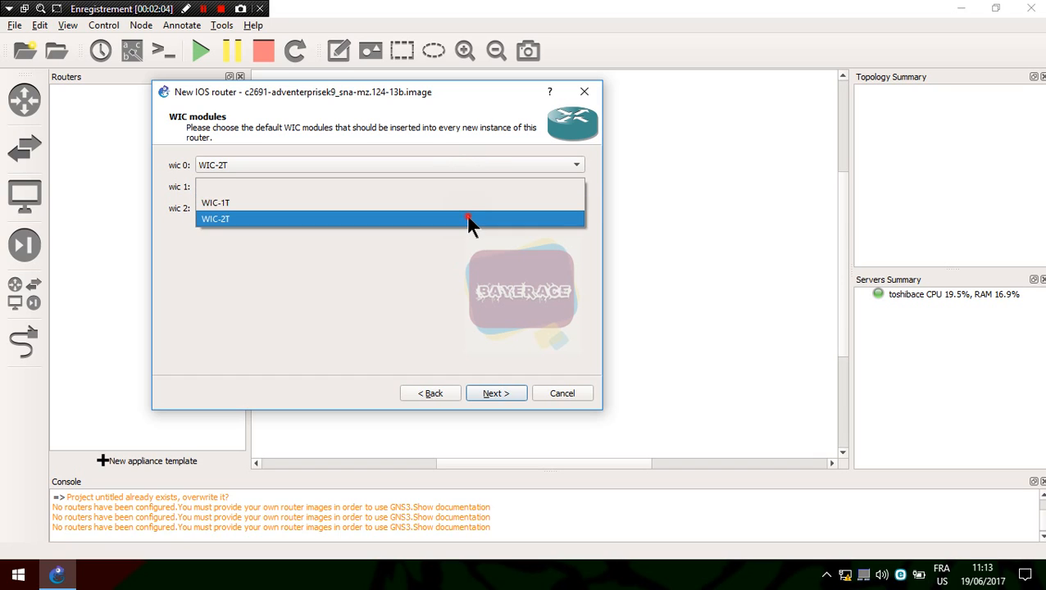
click(469, 219)
click(487, 208)
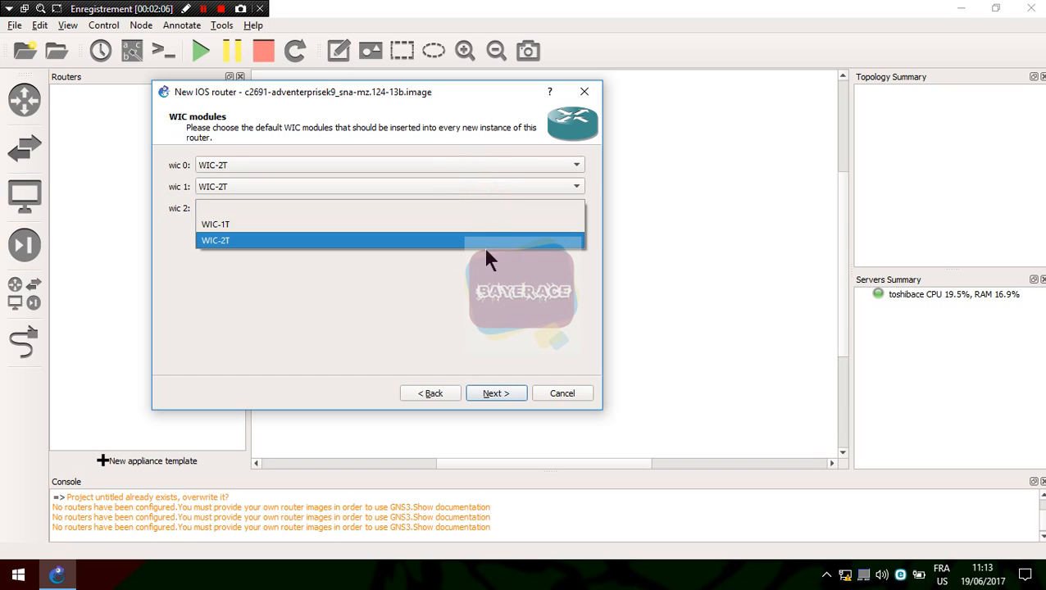
click(482, 246)
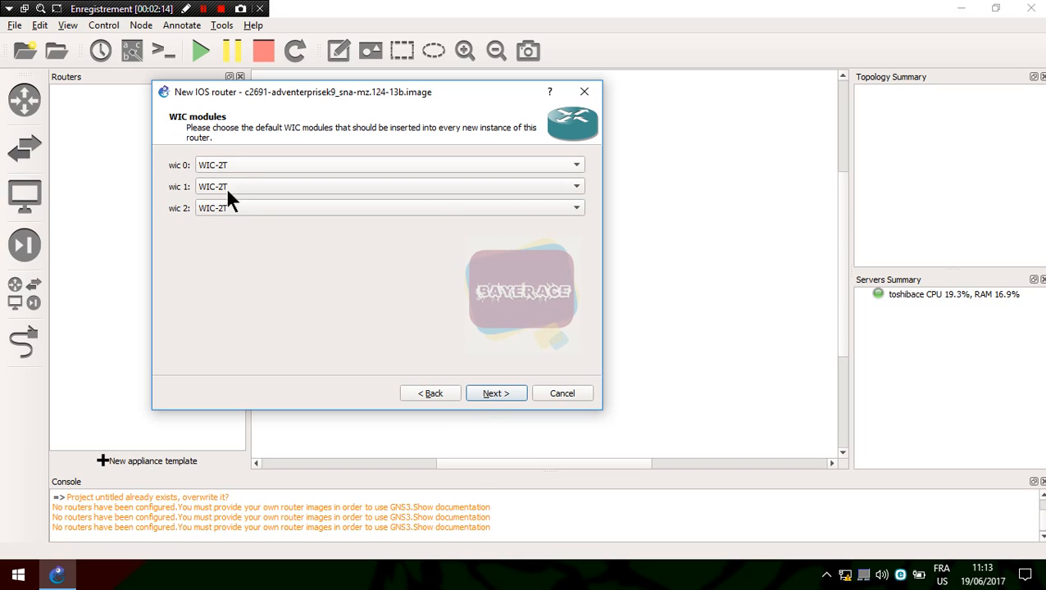
click(511, 393)
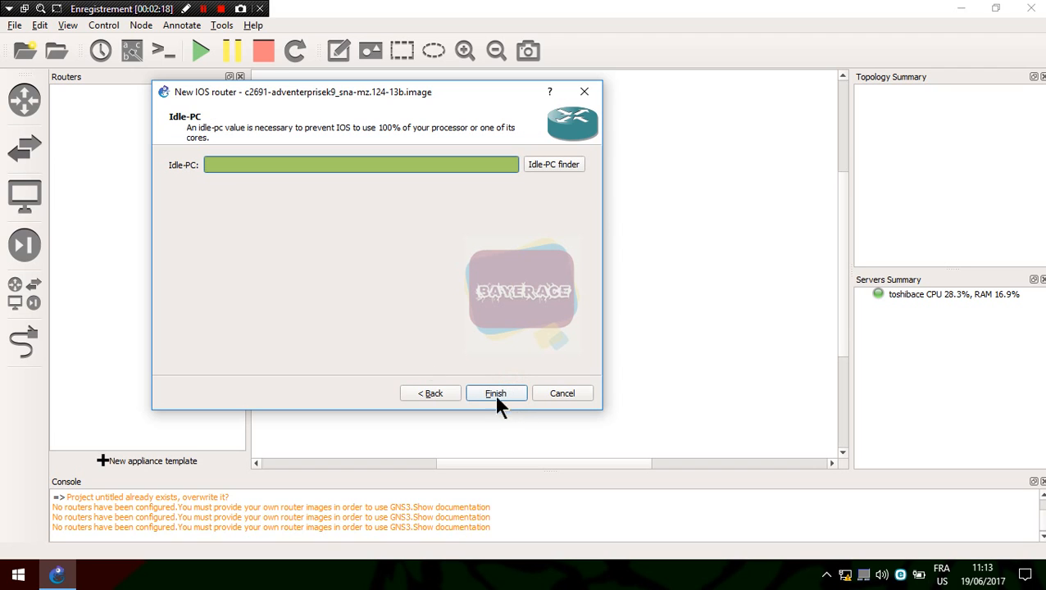
Compute a suitable Idle-PC value for the IOS image with the Idle-PC finder
click(186, 8)
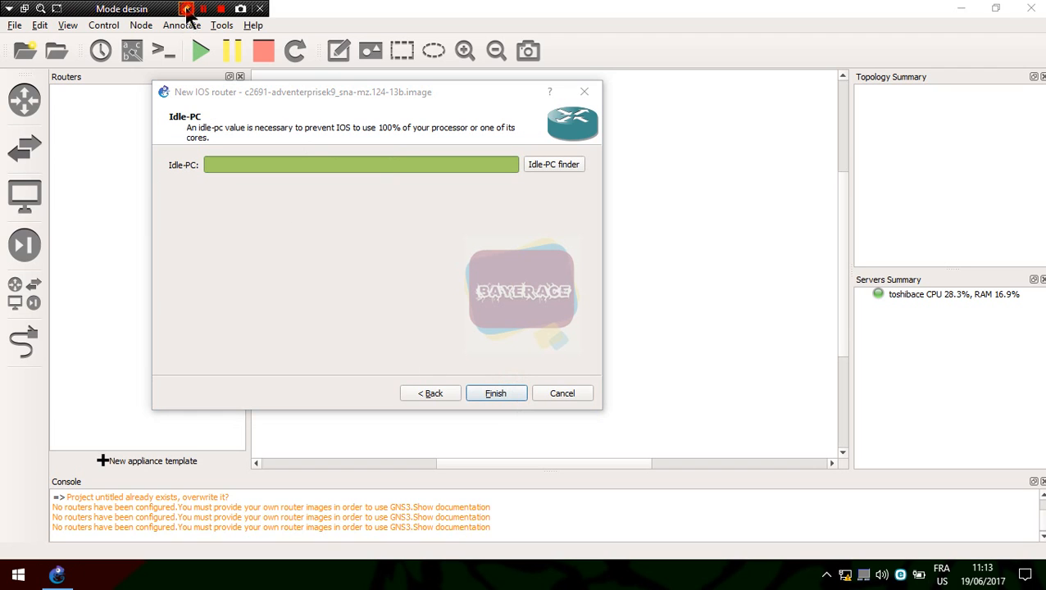
mouse_move(518, 148)
mouse_down()
mouse_move(562, 180)
mouse_move(596, 186)
mouse_up()
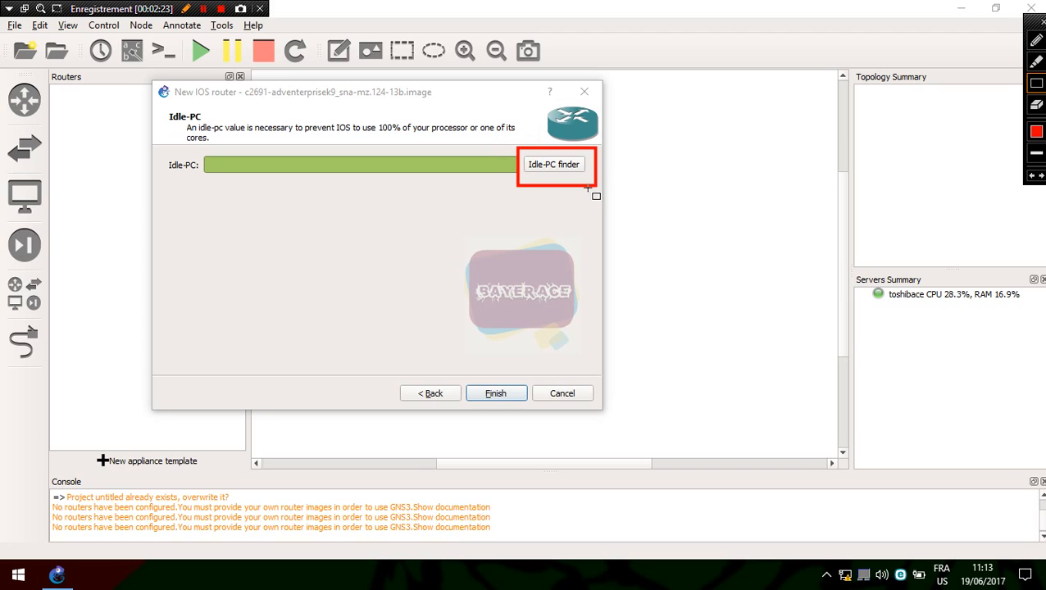
key(Escape)
click(553, 156)
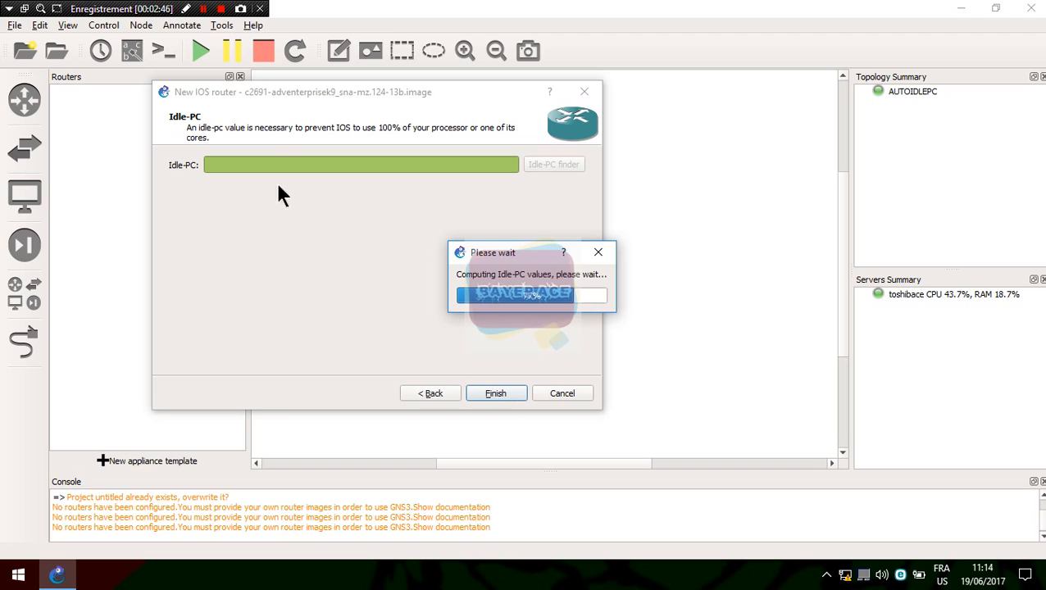
click(203, 9)
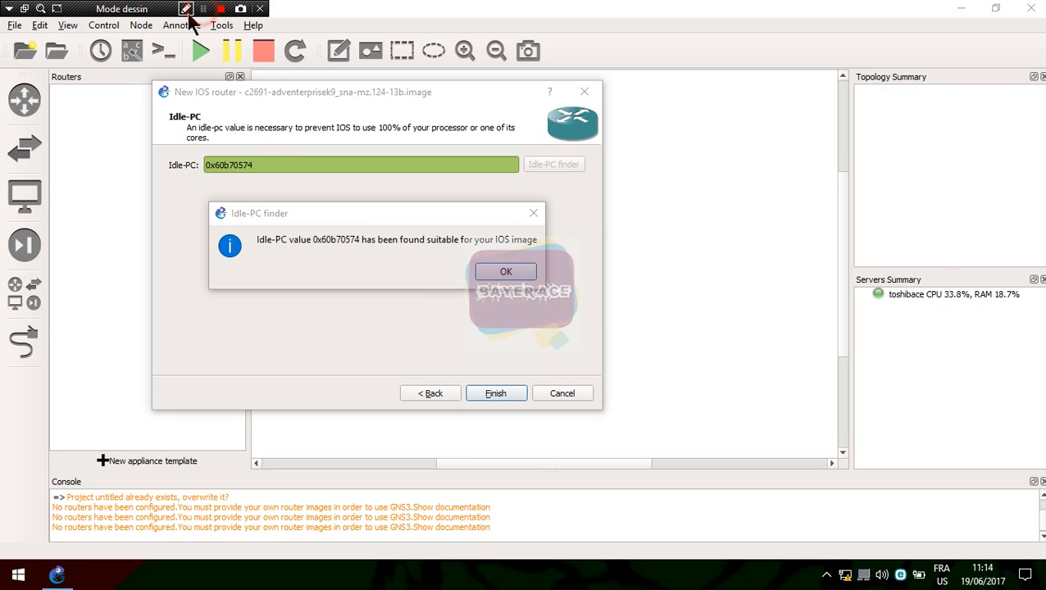
click(186, 8)
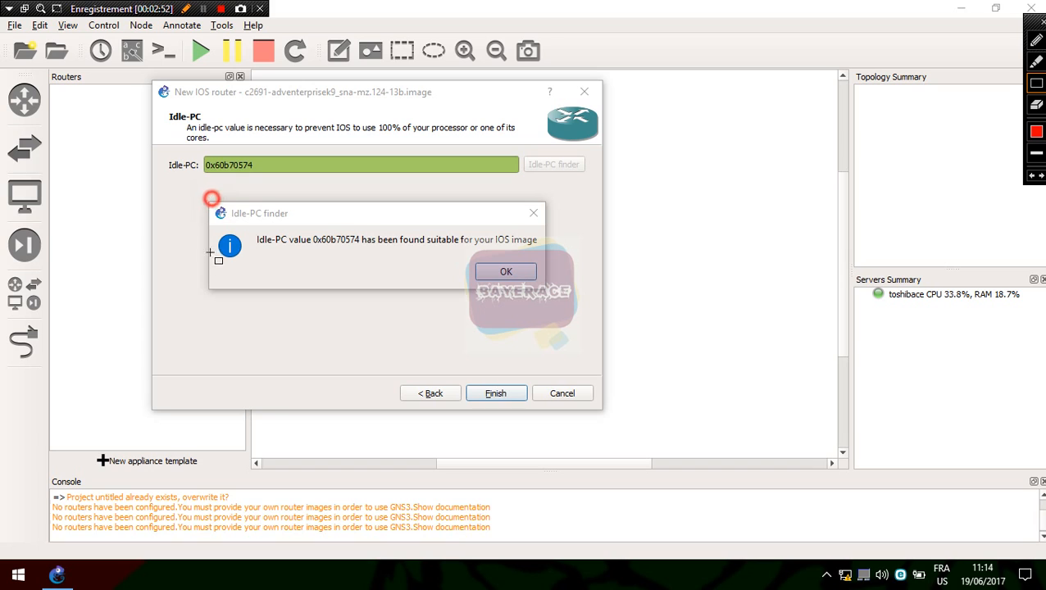
mouse_move(211, 197)
mouse_down()
mouse_move(554, 307)
mouse_move(547, 298)
mouse_up()
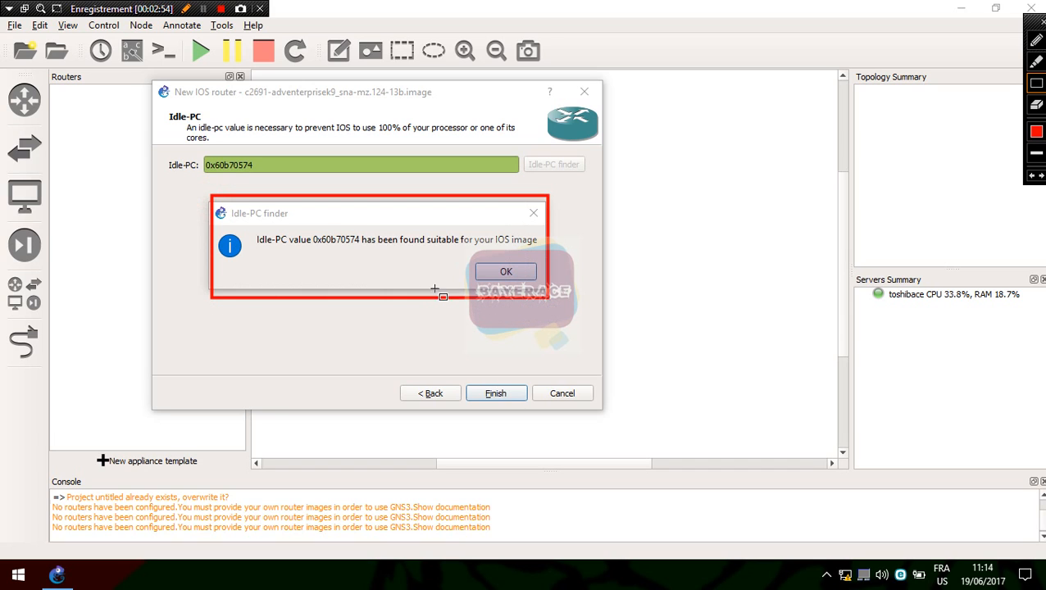
key(Escape)
click(500, 270)
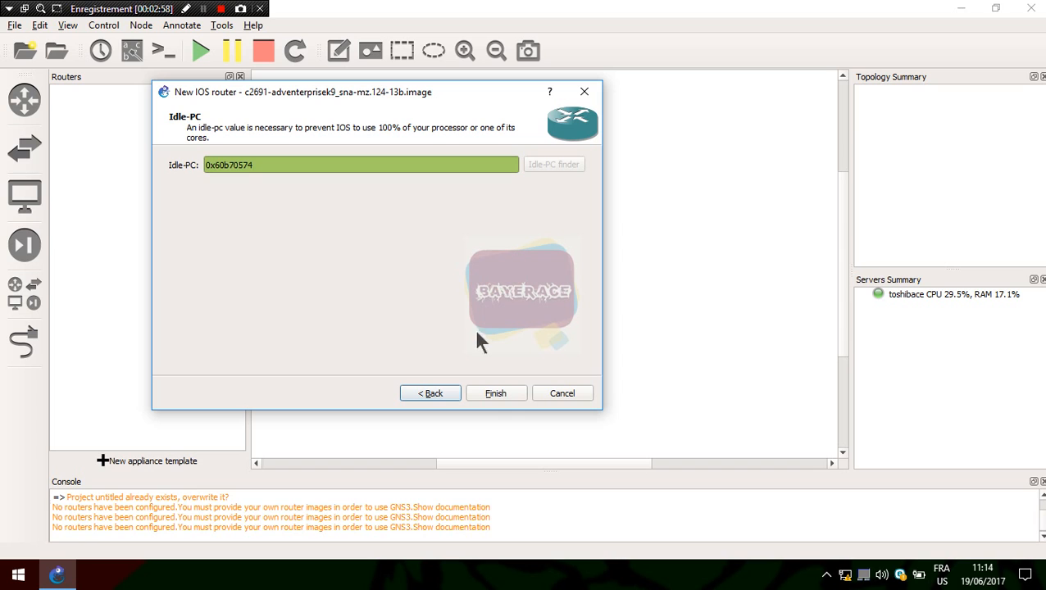
Finish the c2691 router template and apply it to the IOS router preferences
click(495, 394)
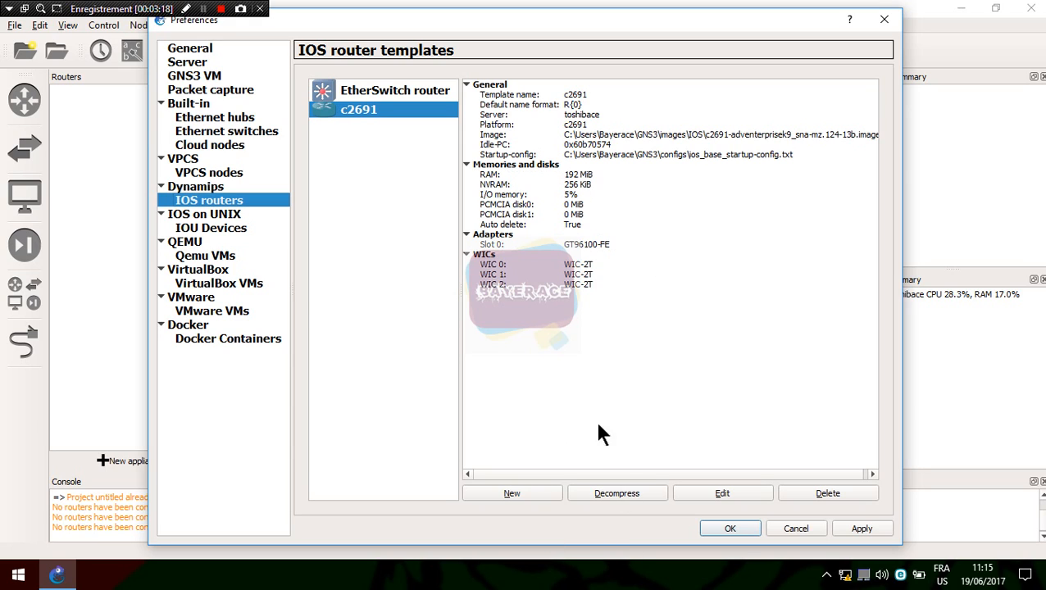
click(861, 529)
click(738, 528)
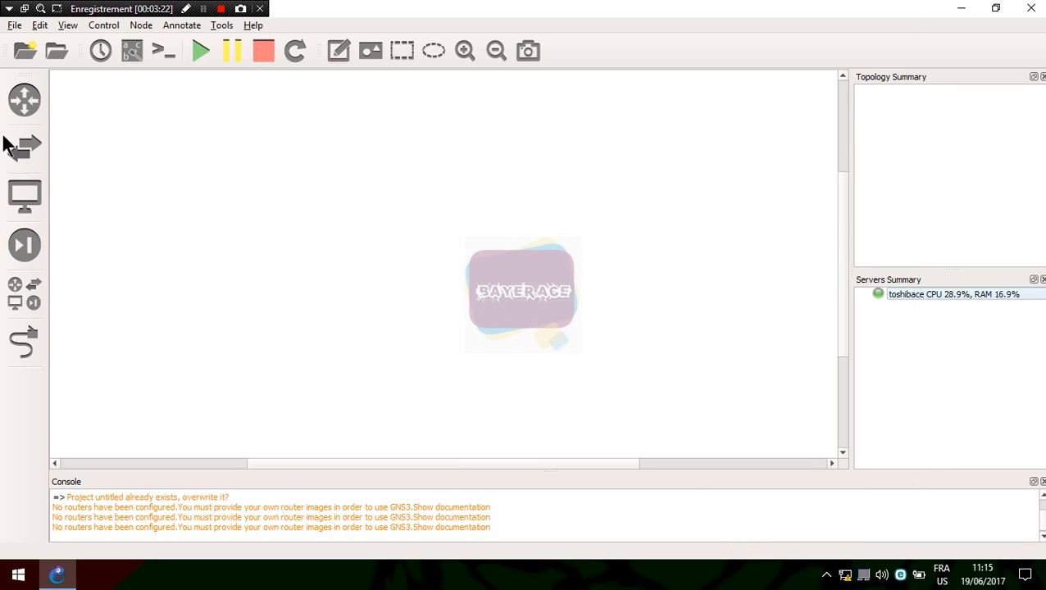
Start a new appliance template for an IOS router using a real IOS image
click(18, 110)
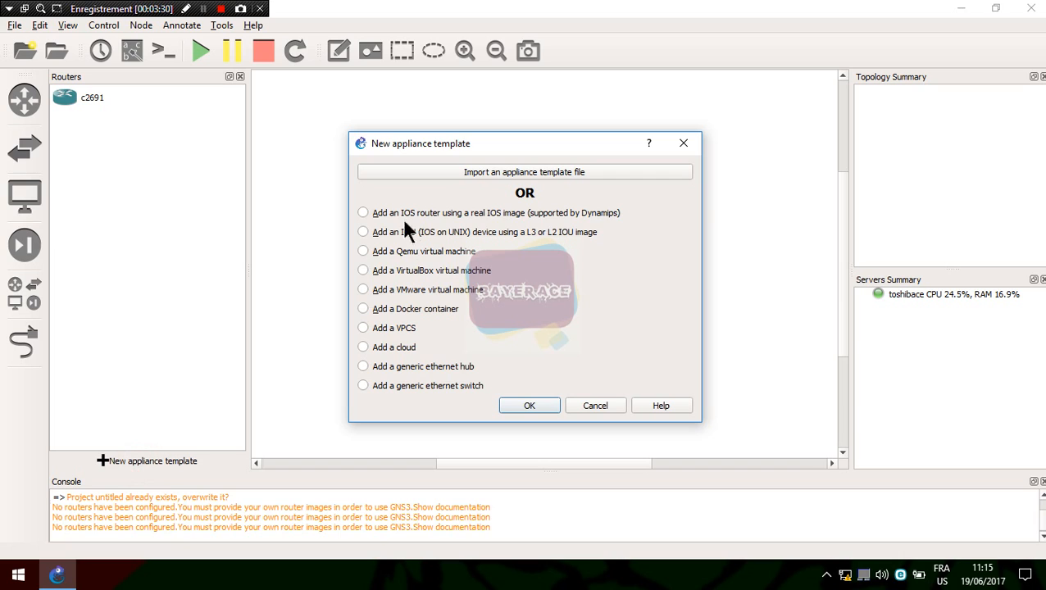
click(389, 215)
click(530, 407)
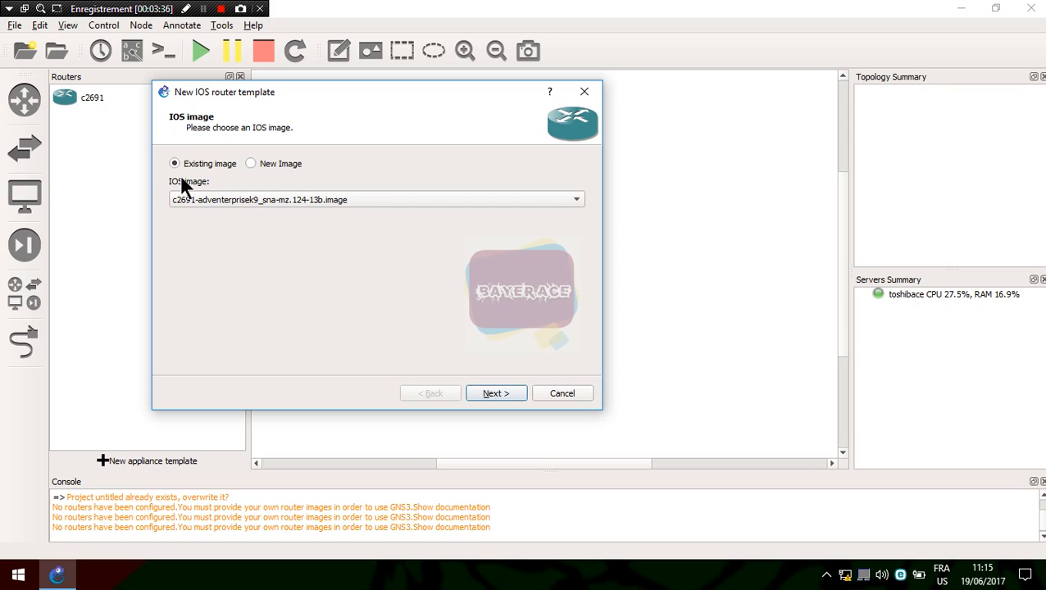
click(186, 8)
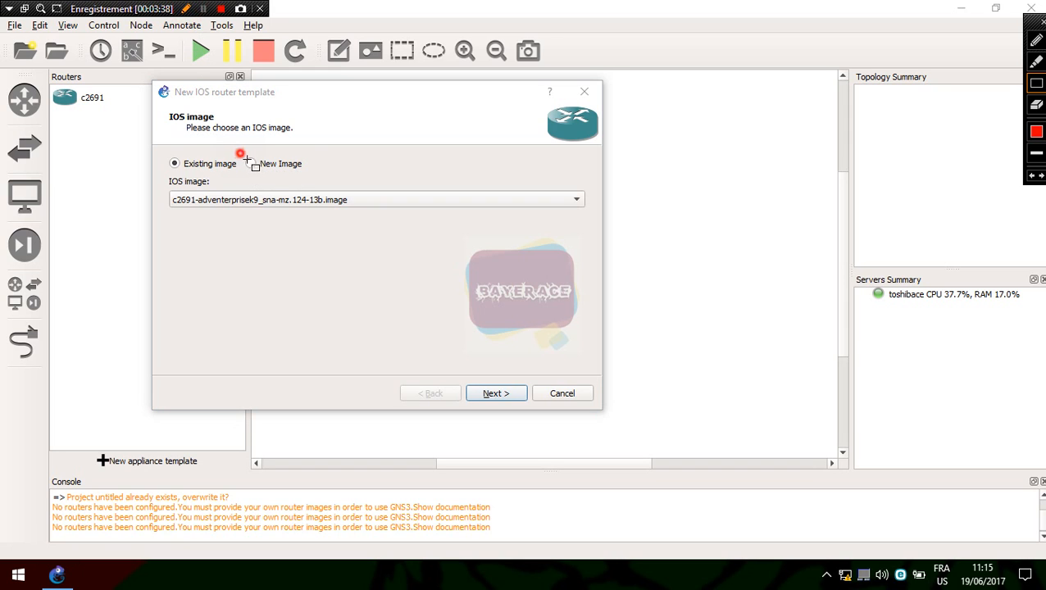
drag(239, 151, 313, 180)
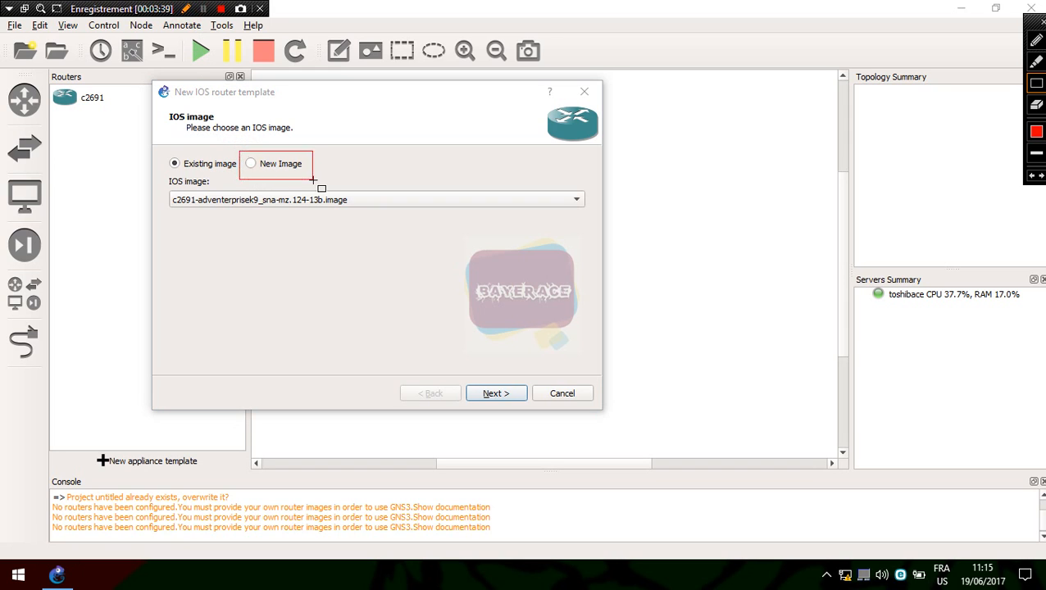
key(Escape)
Load c3725-adventerprisek9-mz.124-18.bin from the IOS ROUTER folder as a new image and decompress it
click(250, 164)
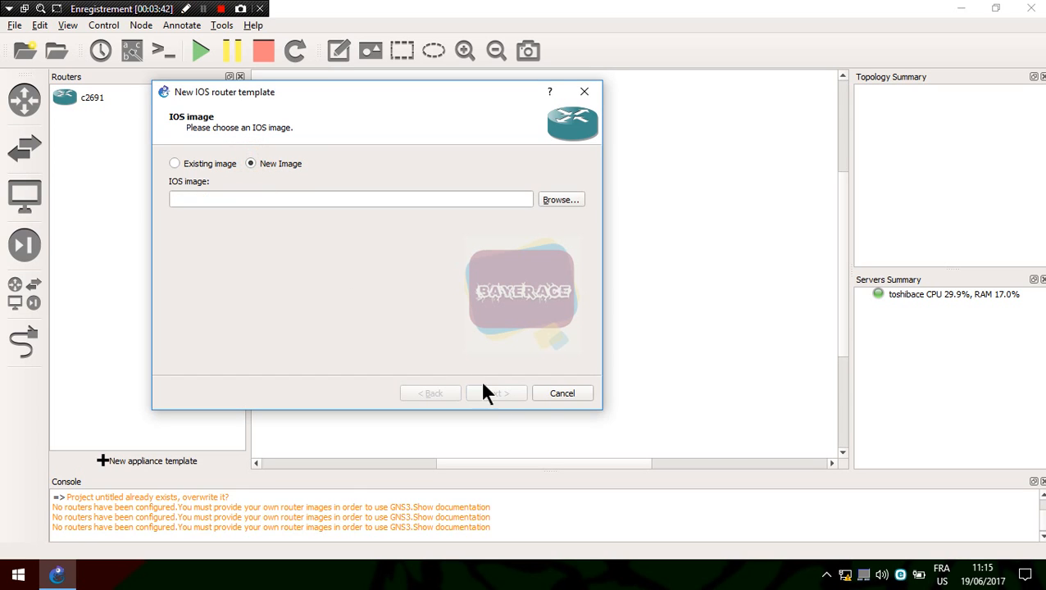
click(564, 200)
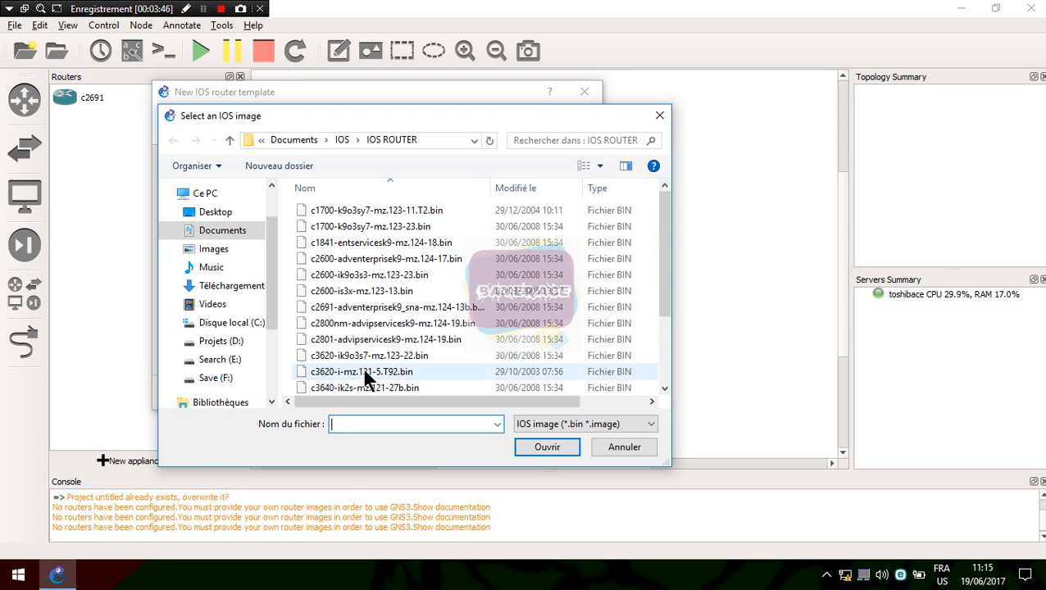
scroll(391, 338, down, 2)
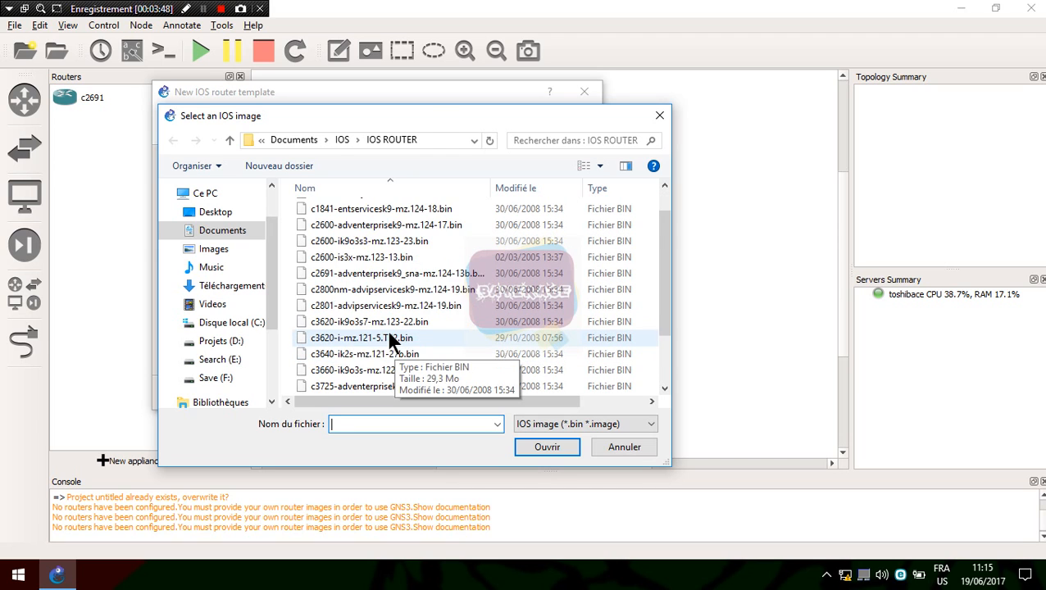
click(349, 339)
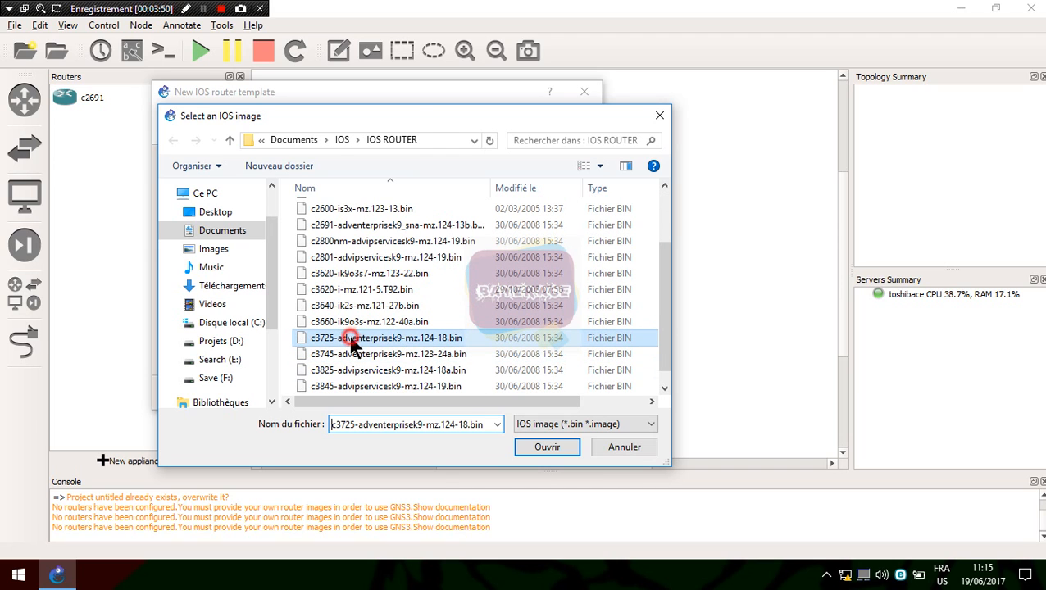
click(544, 448)
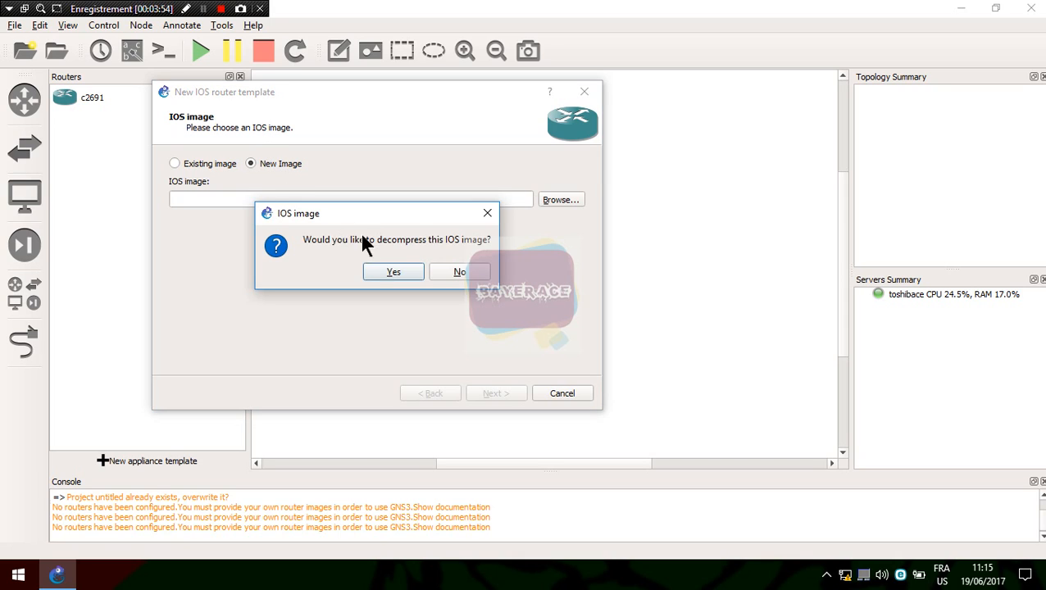
click(395, 274)
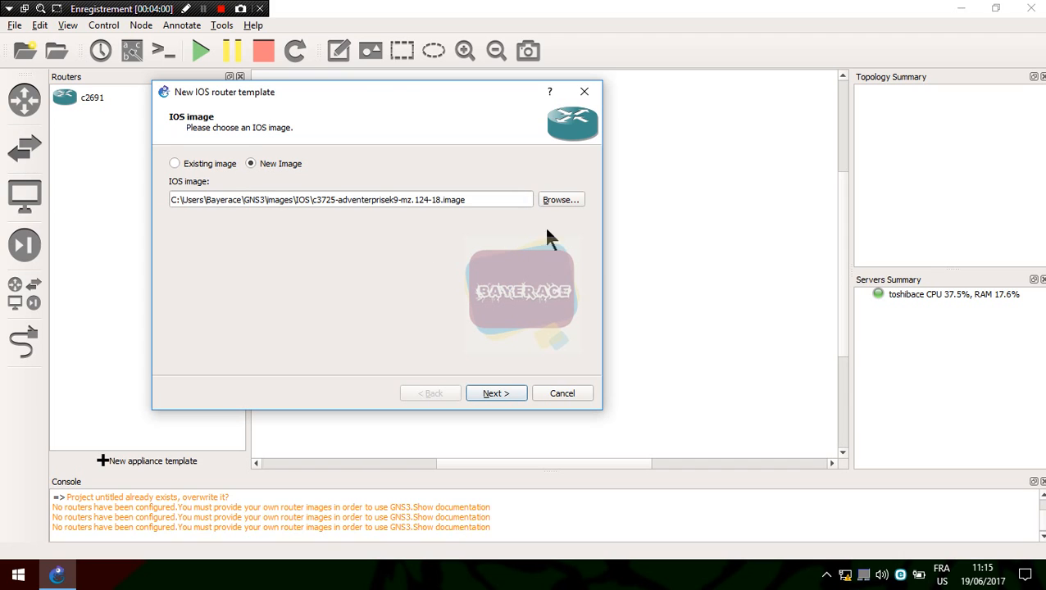
Accept the default c3725 name and platform, 128 MiB RAM and GT96100-FE network adapter for the router template
click(513, 389)
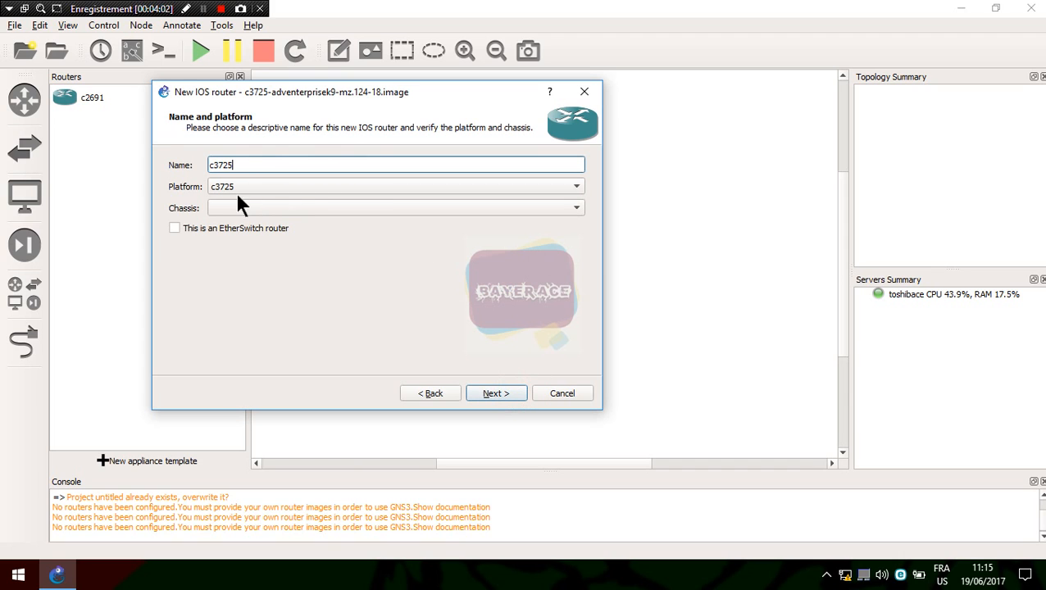
click(498, 394)
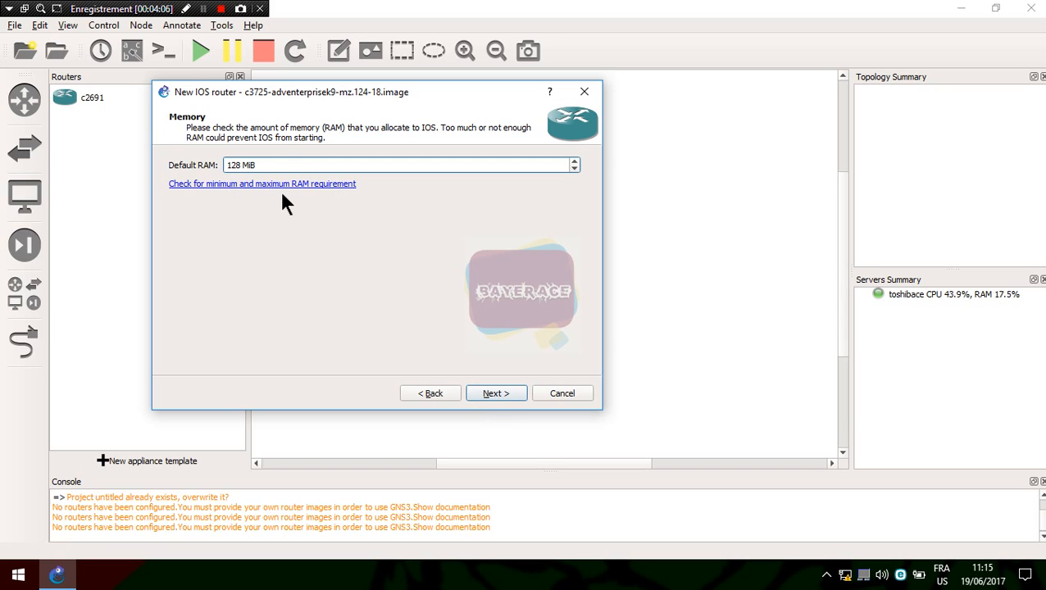
click(497, 394)
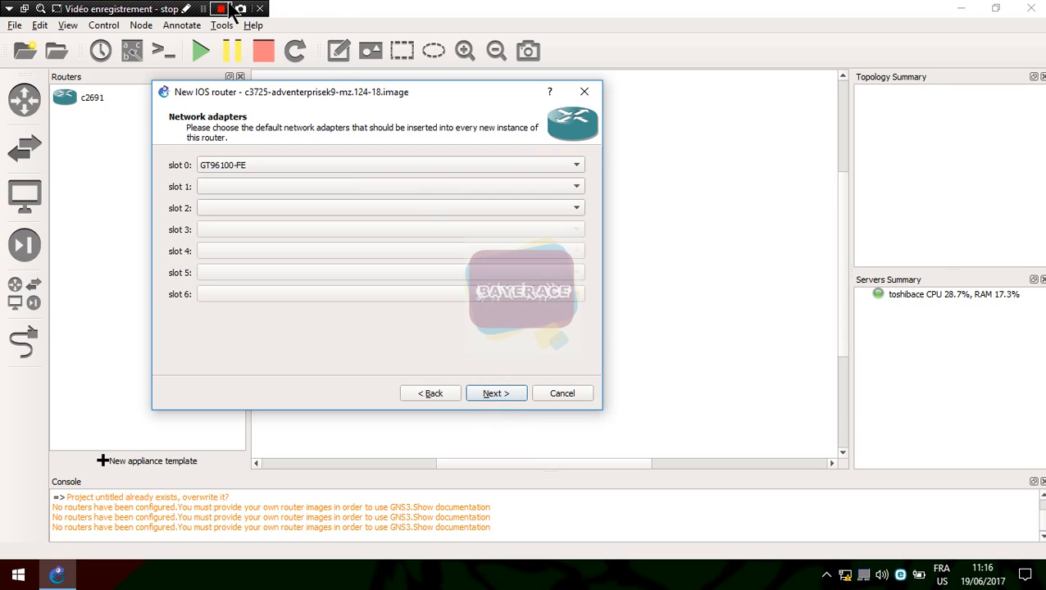
click(203, 9)
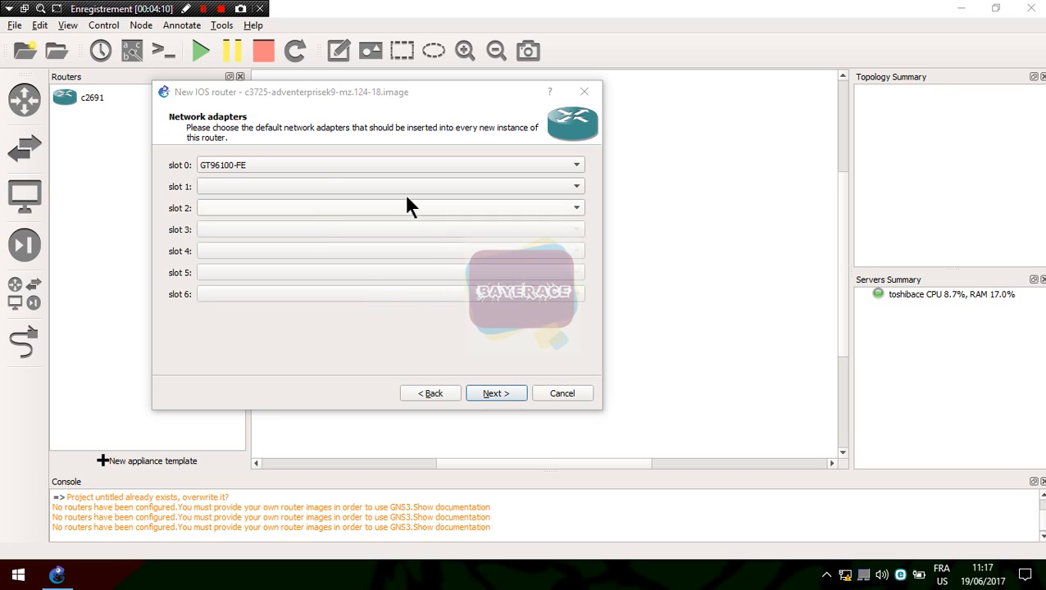
click(497, 395)
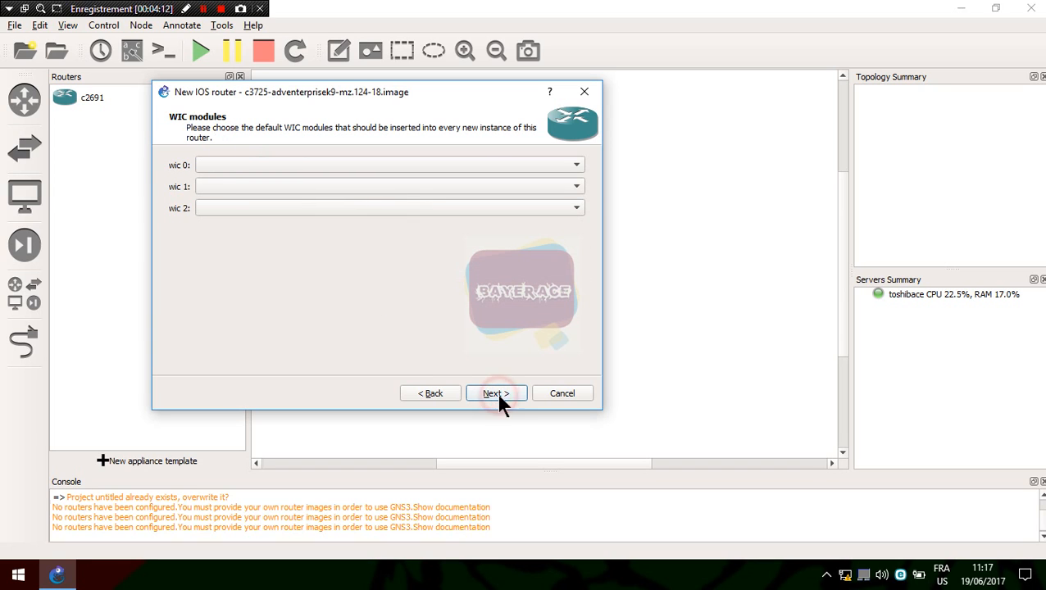
Assign the WIC-2T module to wic 0, wic 1 and wic 2 of the c3725 router template
click(238, 159)
click(246, 196)
click(239, 184)
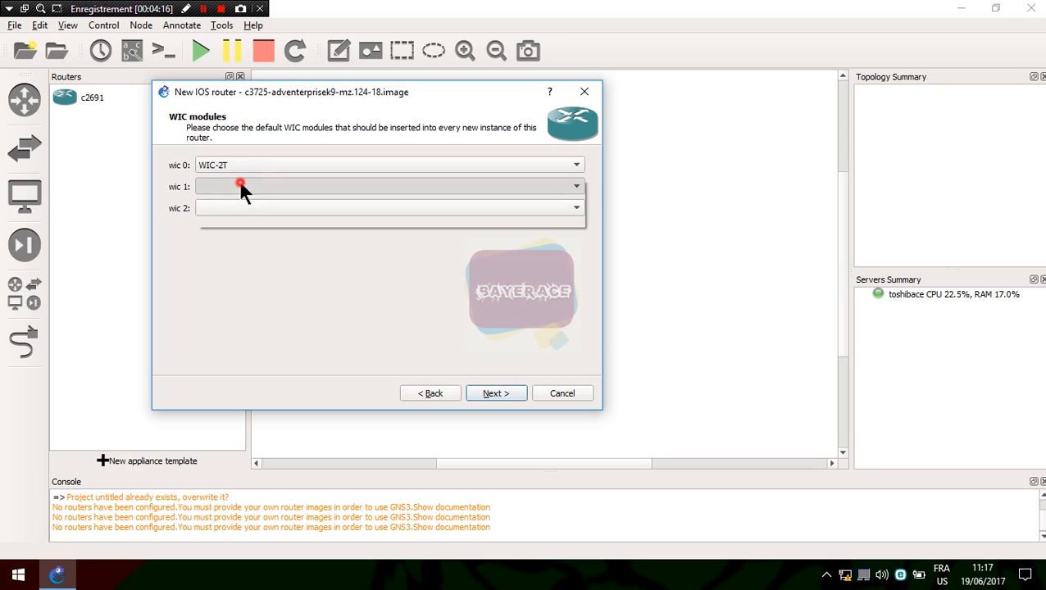
click(239, 221)
click(248, 209)
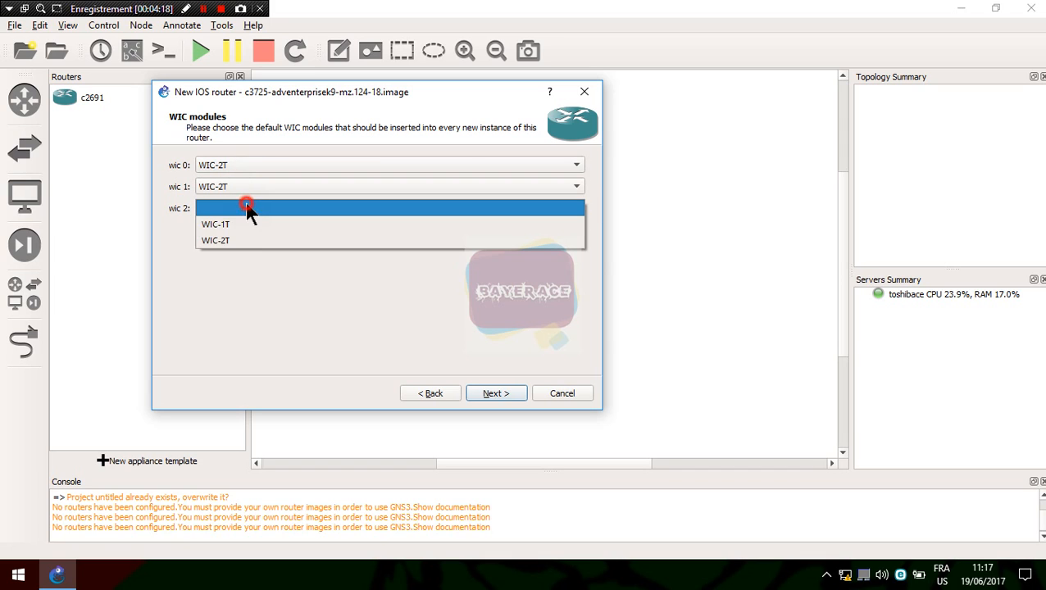
click(239, 237)
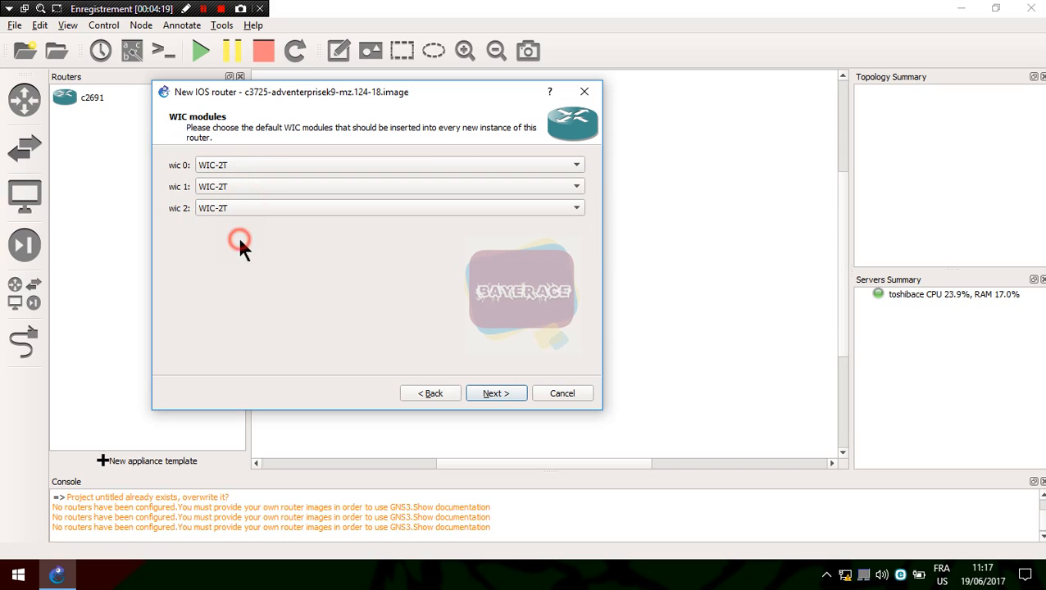
Compute an Idle-PC value for the c3725 image with the Idle-PC finder
click(496, 392)
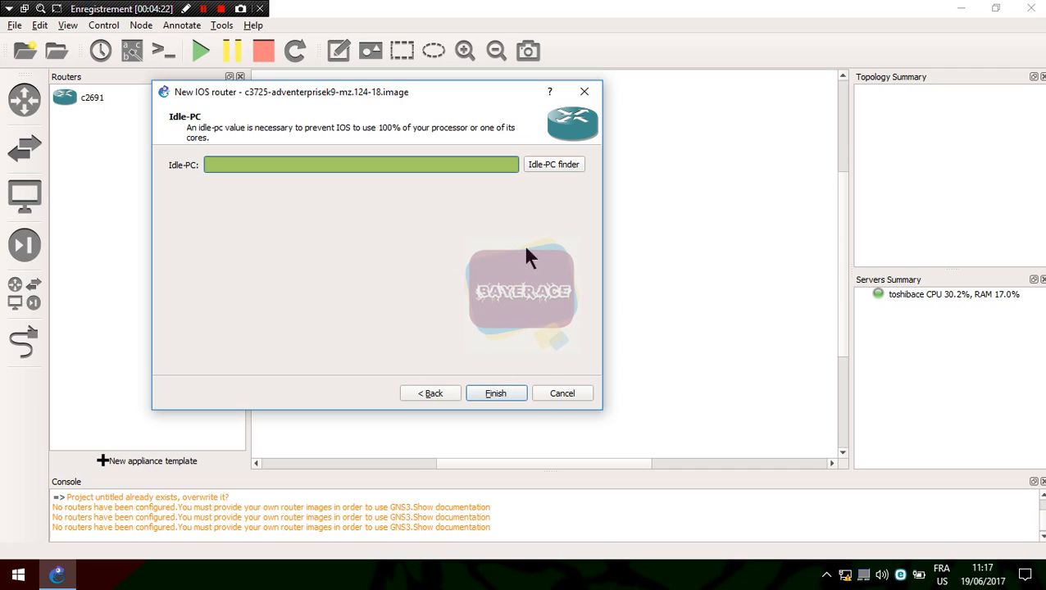
click(552, 167)
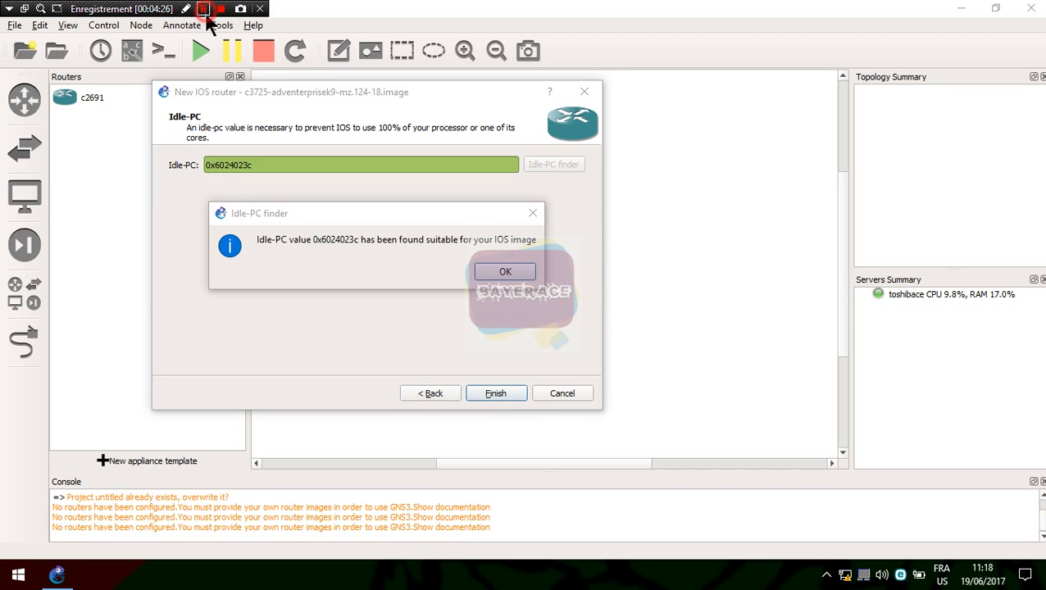
click(509, 270)
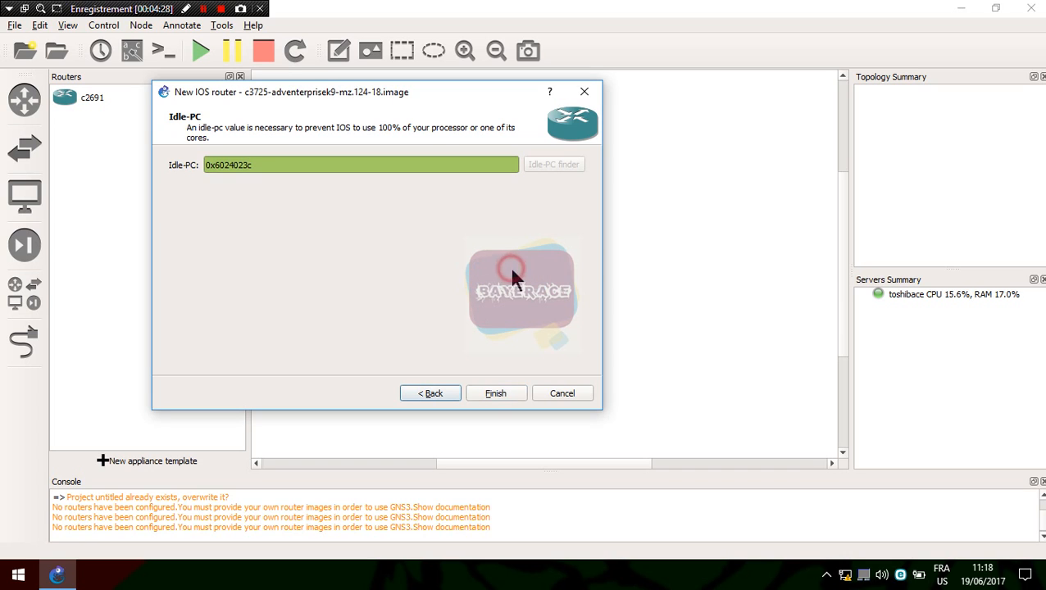
Finish the c3725 router template and apply it to the IOS router preferences
click(495, 393)
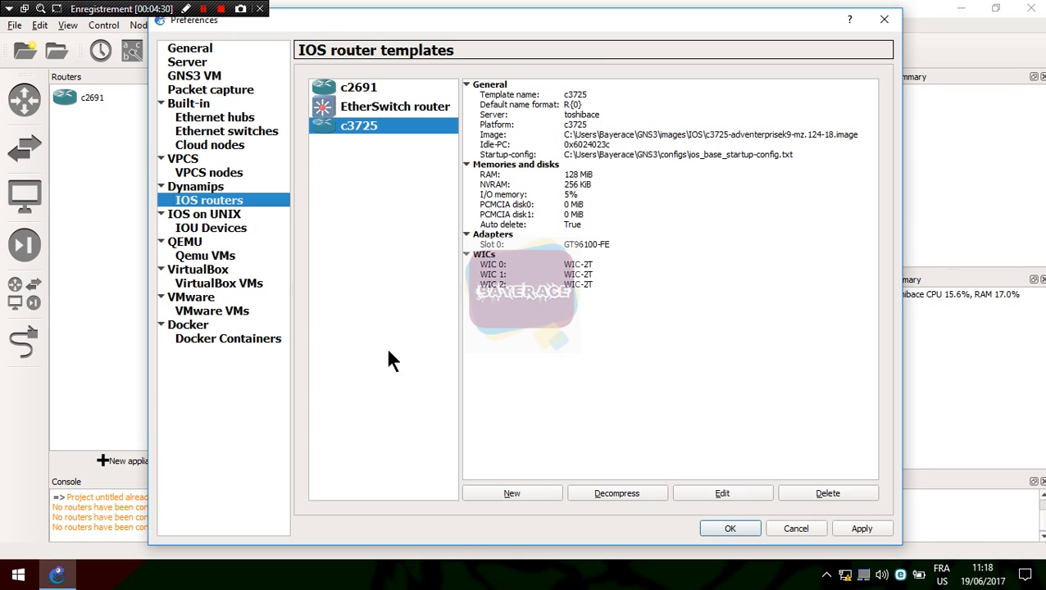
click(865, 529)
click(716, 529)
Show the available routers and start another appliance template for an IOS router with a real IOS image
click(24, 101)
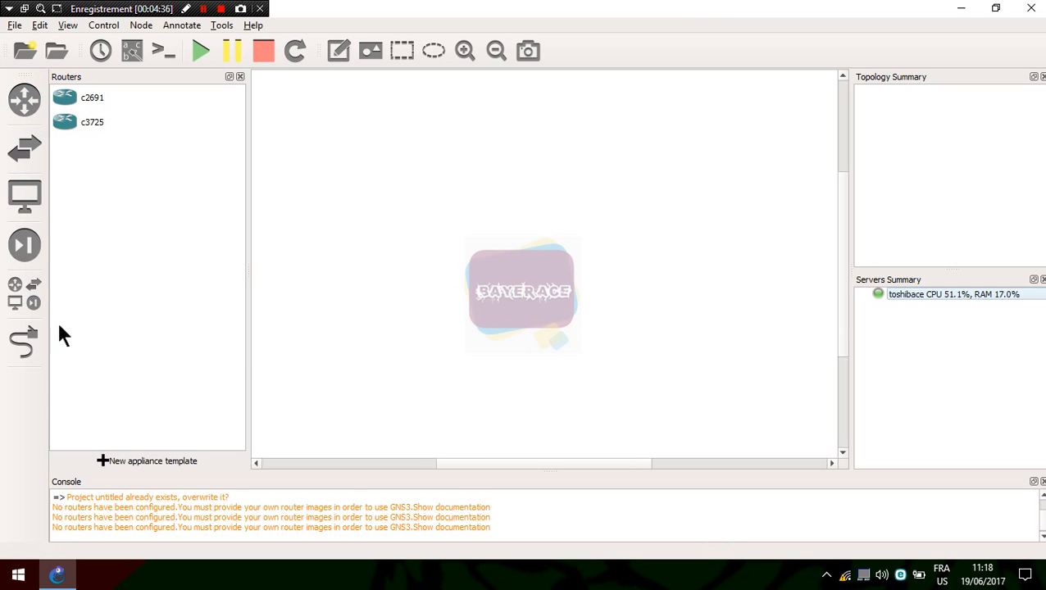
click(140, 459)
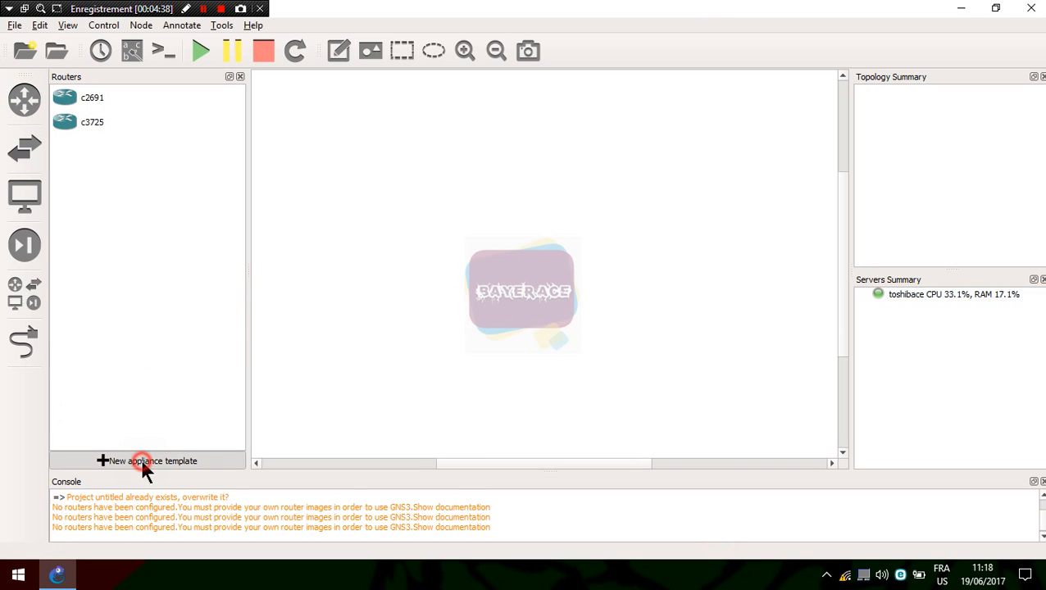
click(403, 211)
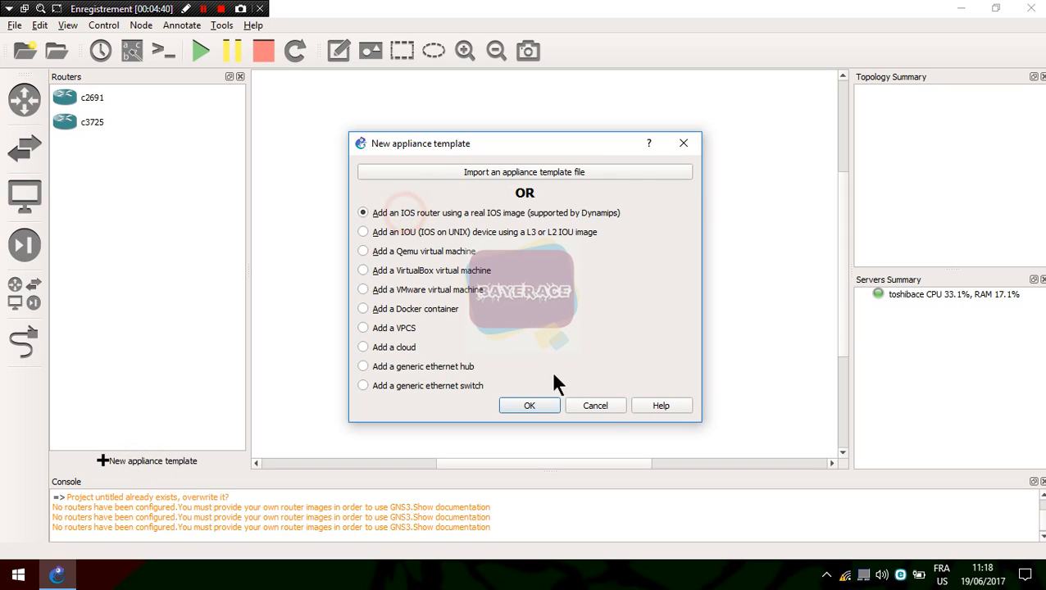
click(548, 405)
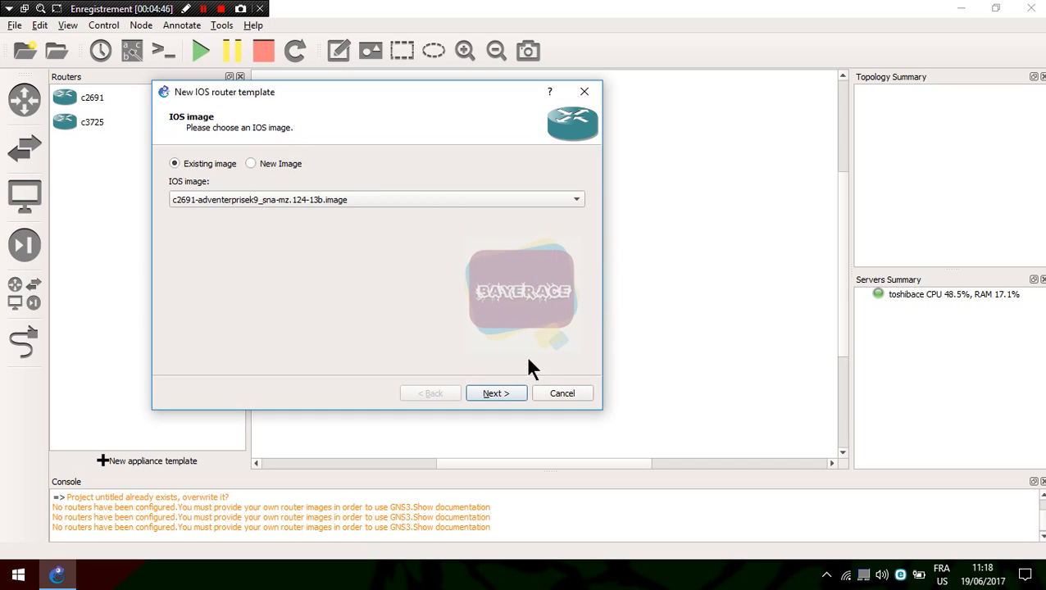
Load c3745-adventerprisek9-mz.123-24a.bin from the IOS ROUTER folder as a new image and decompress it
click(271, 160)
click(561, 200)
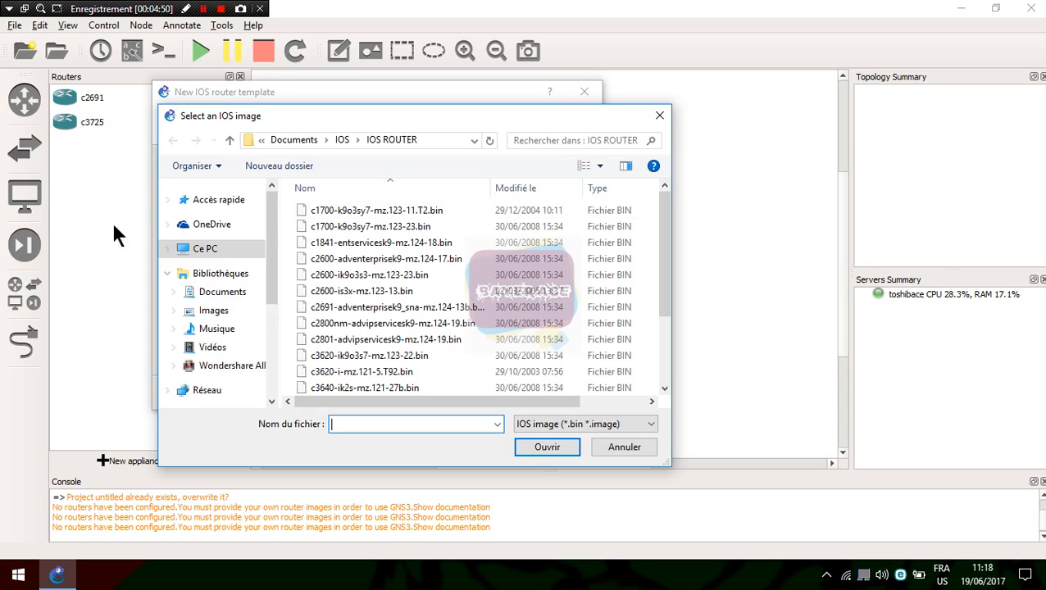
scroll(365, 373, down, 2)
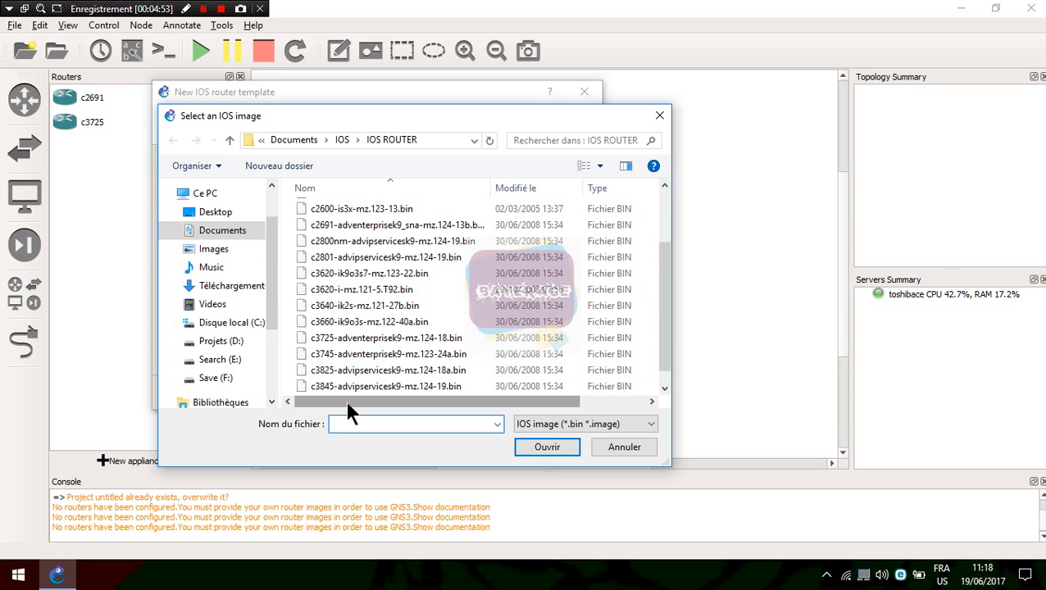
click(357, 355)
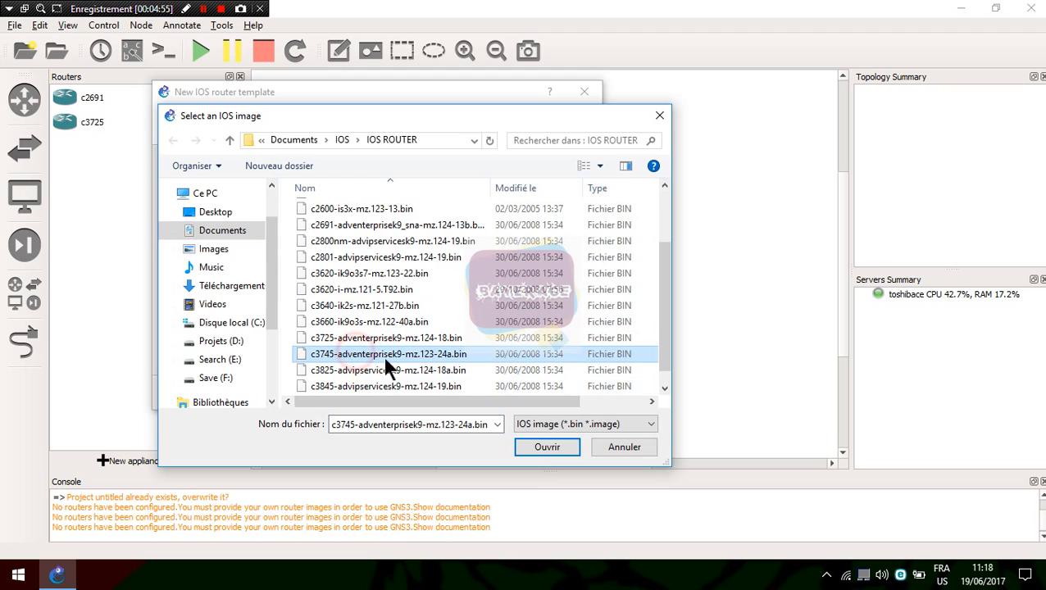
click(542, 448)
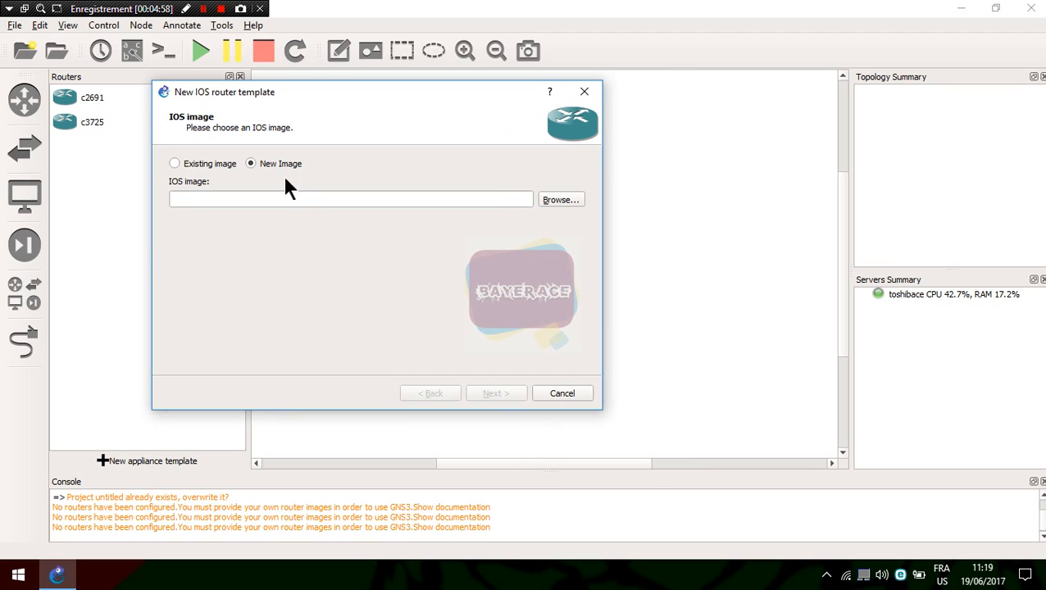
click(394, 272)
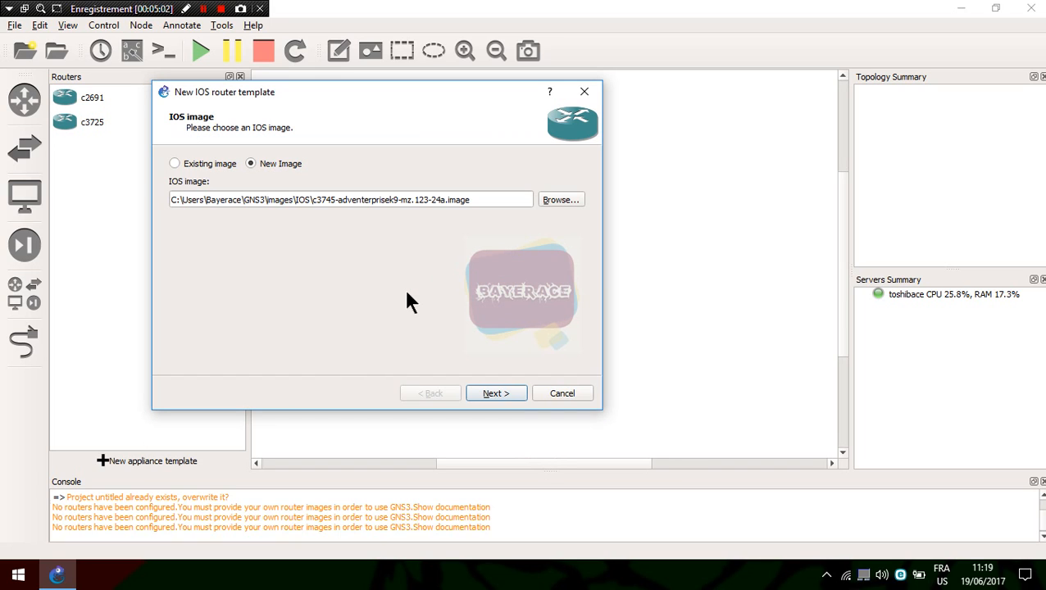
Accept the default c3745 name and platform and 256 MiB RAM for the router template
click(503, 393)
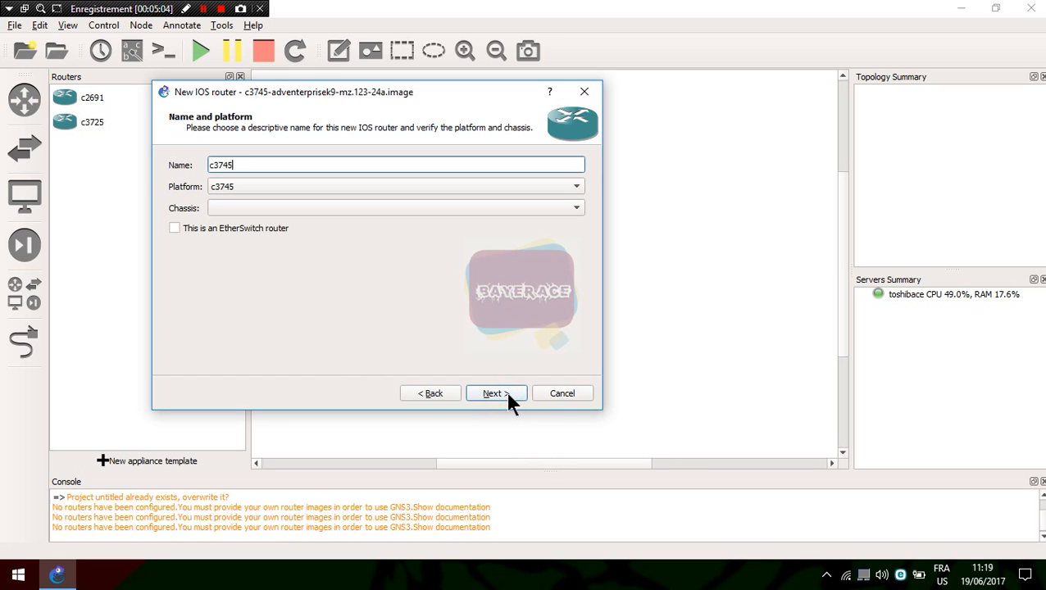
click(504, 395)
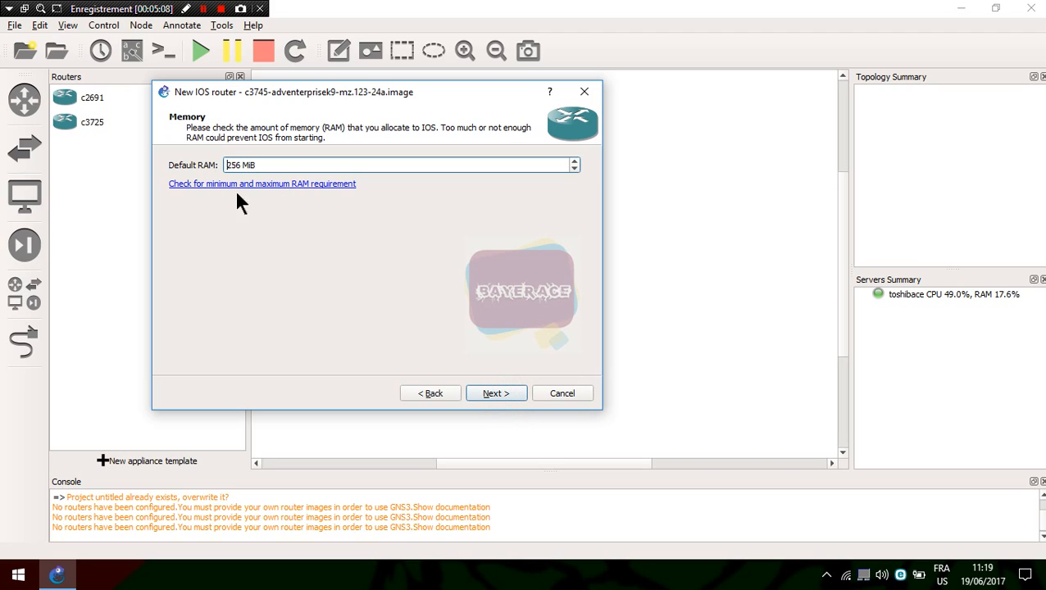
click(246, 168)
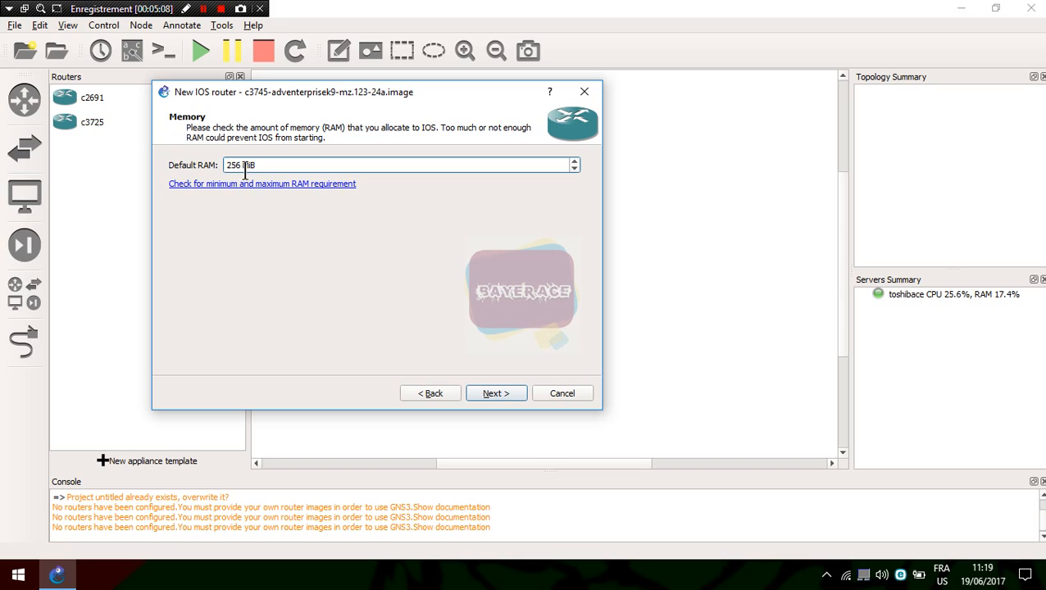
click(509, 395)
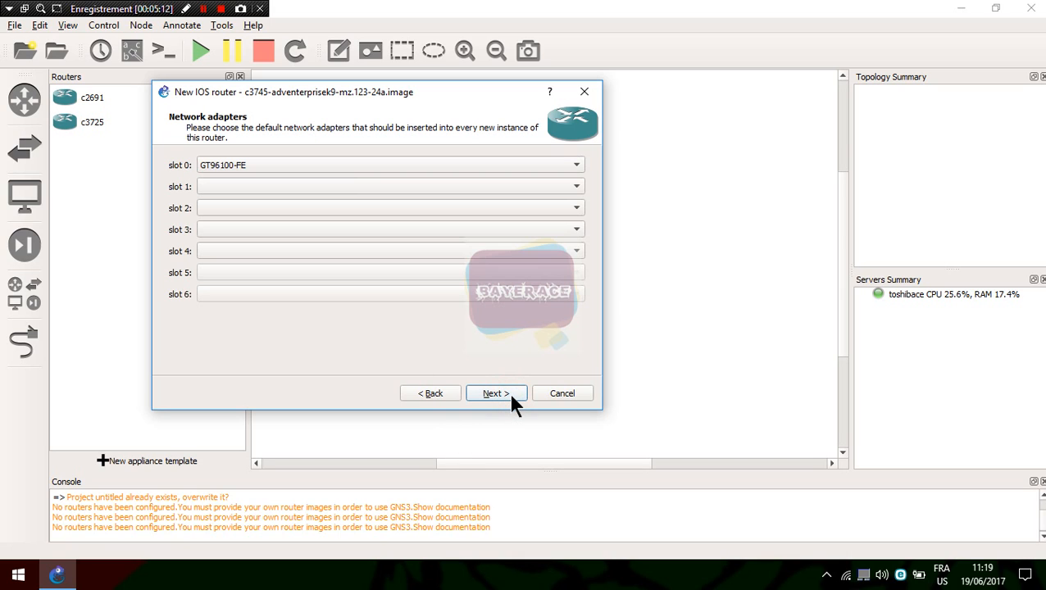
Keep the default network adapters for the c3745 router and assign WIC-2T to wic 0, wic 1 and wic 2
click(508, 393)
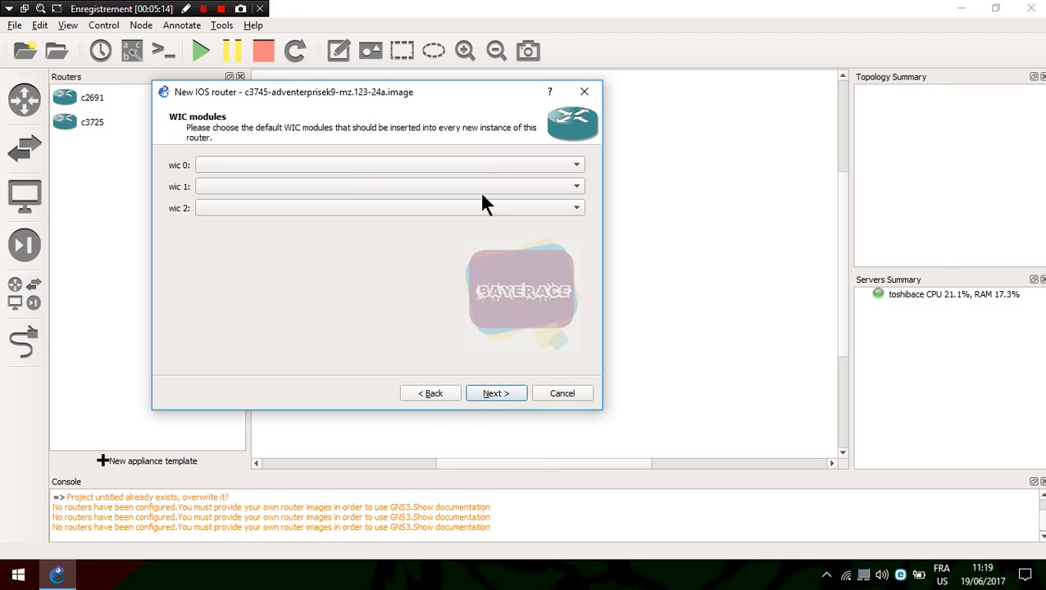
click(481, 165)
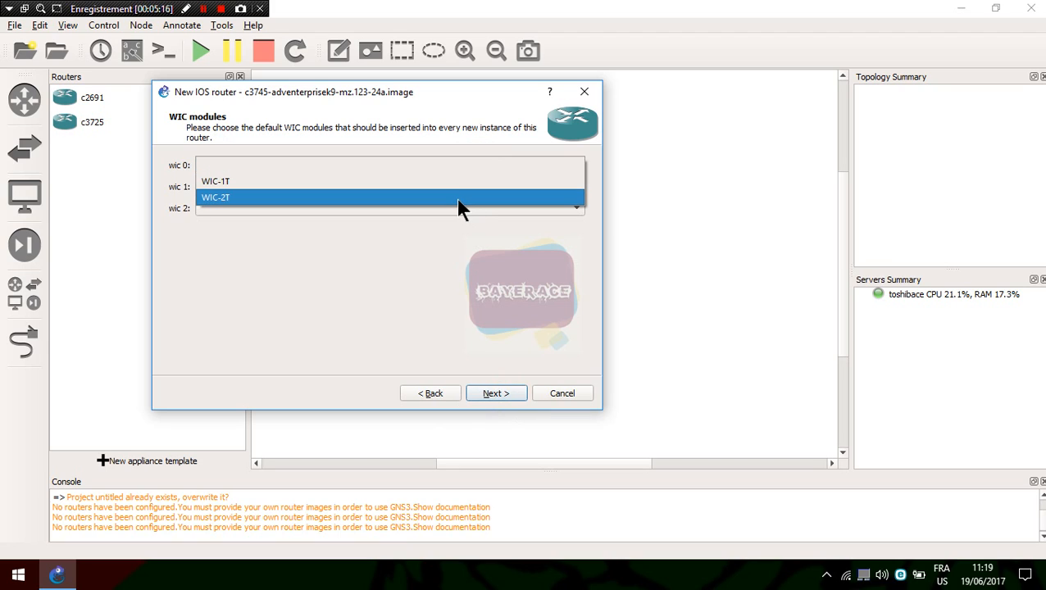
click(457, 199)
click(439, 186)
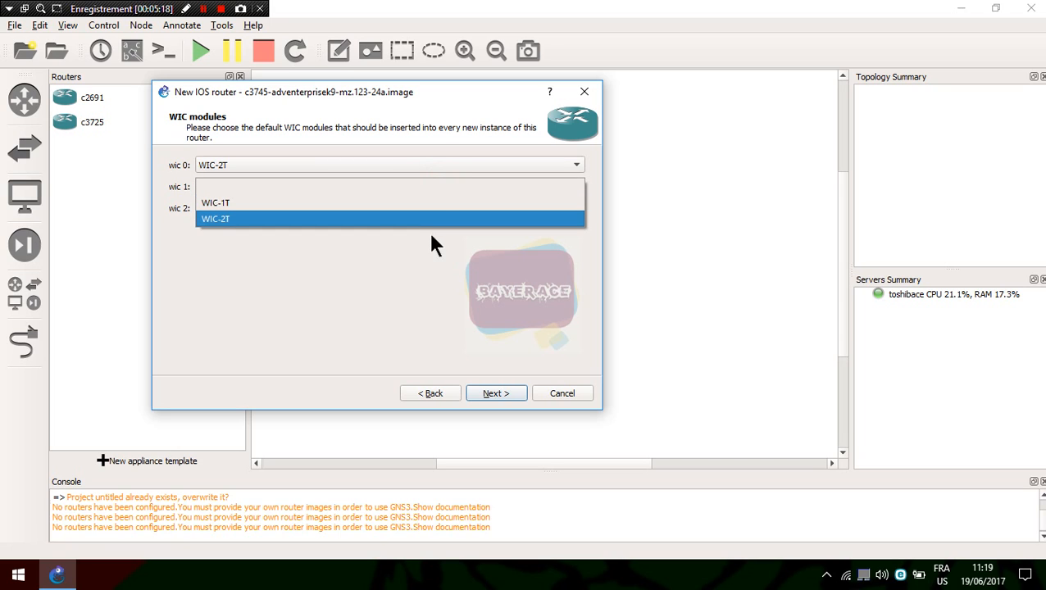
click(426, 220)
click(423, 206)
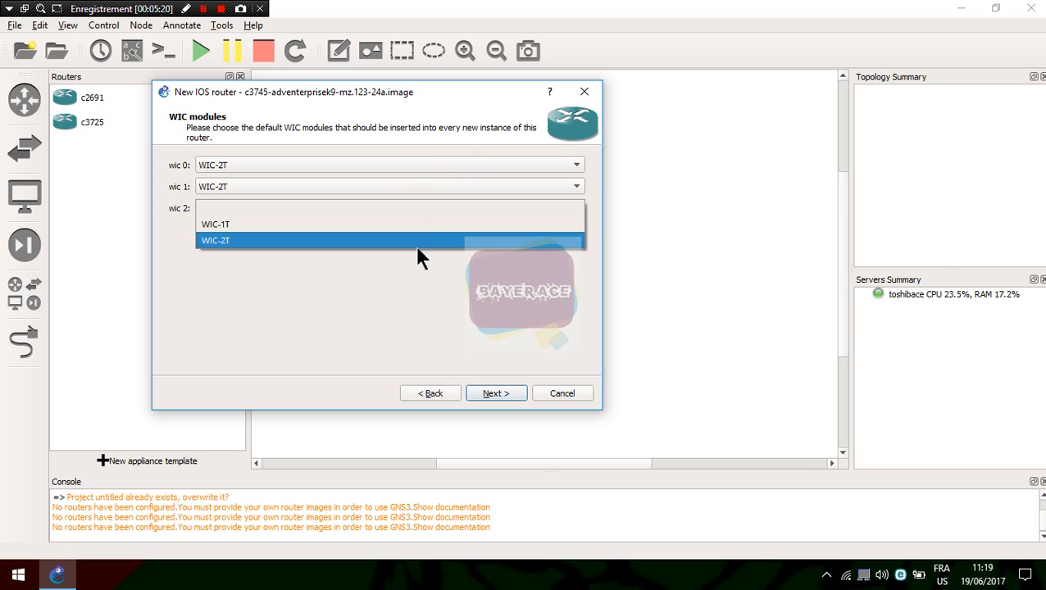
click(418, 241)
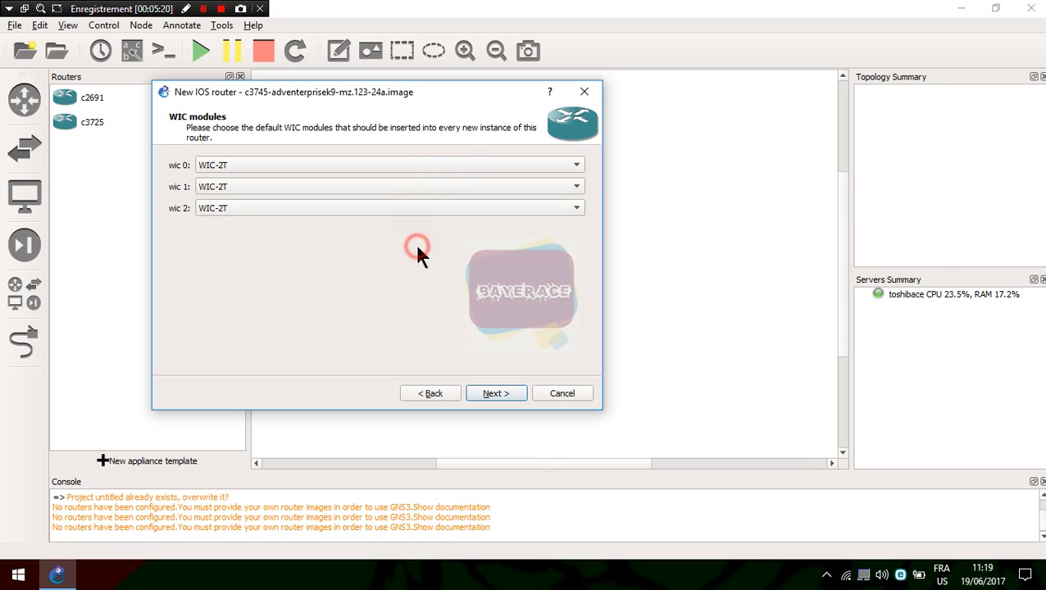
Run the Idle-PC finder to compute an Idle-PC value for the c3745 image
click(493, 395)
click(550, 166)
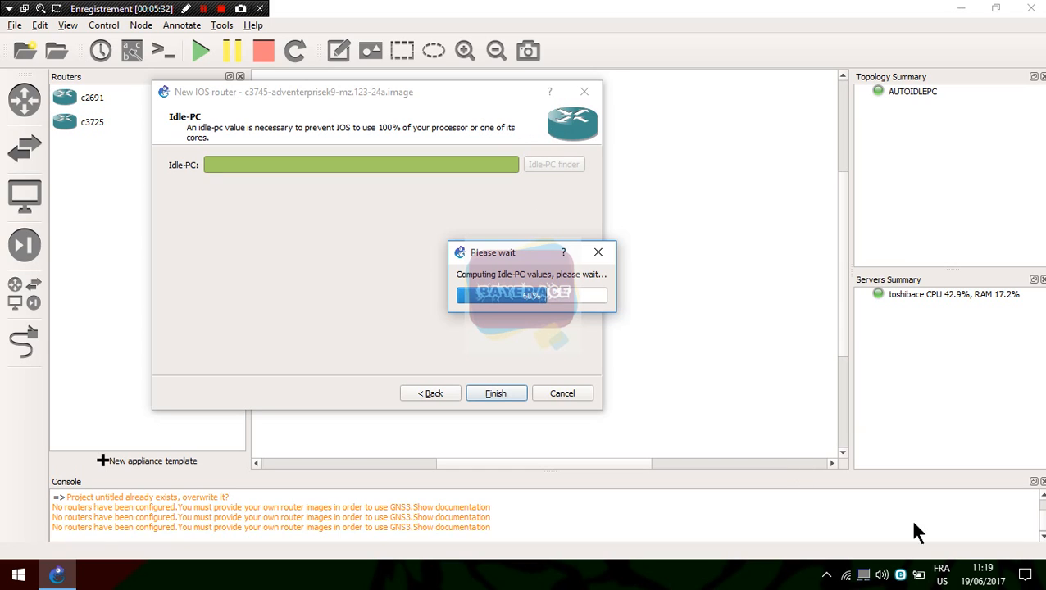
click(848, 577)
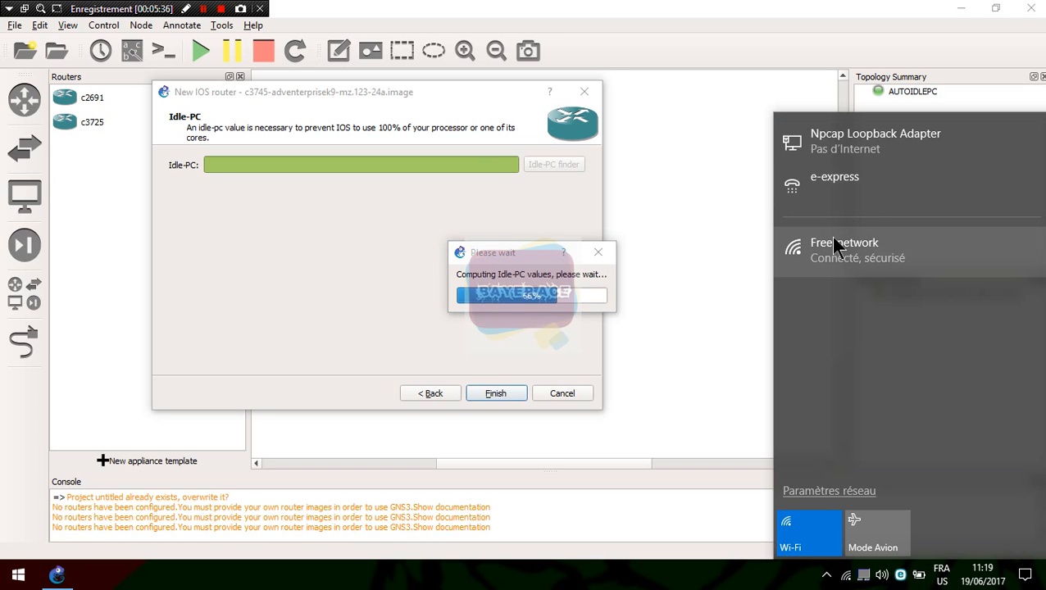
click(735, 261)
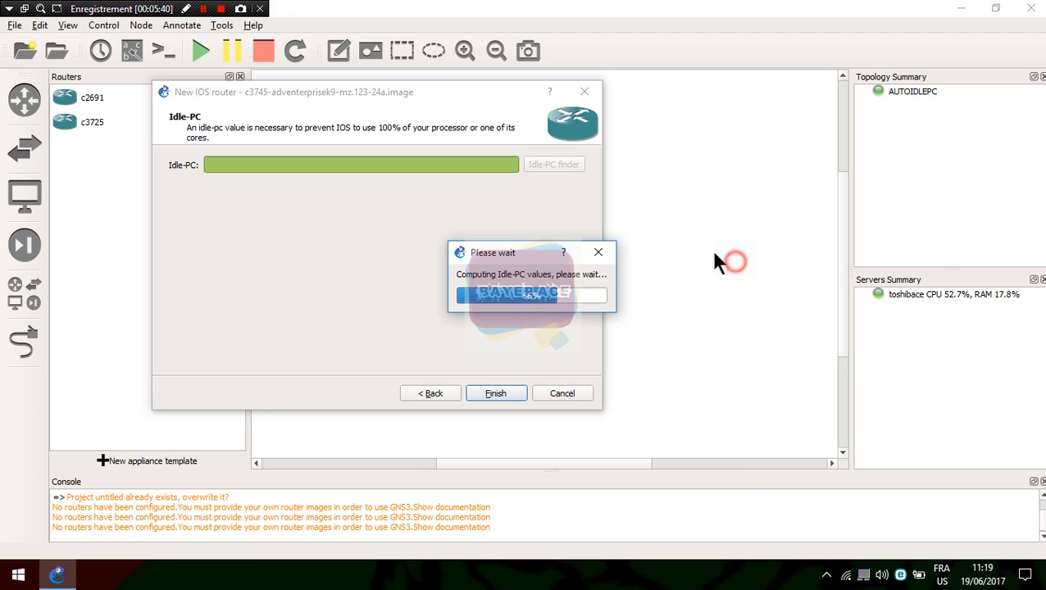
click(203, 8)
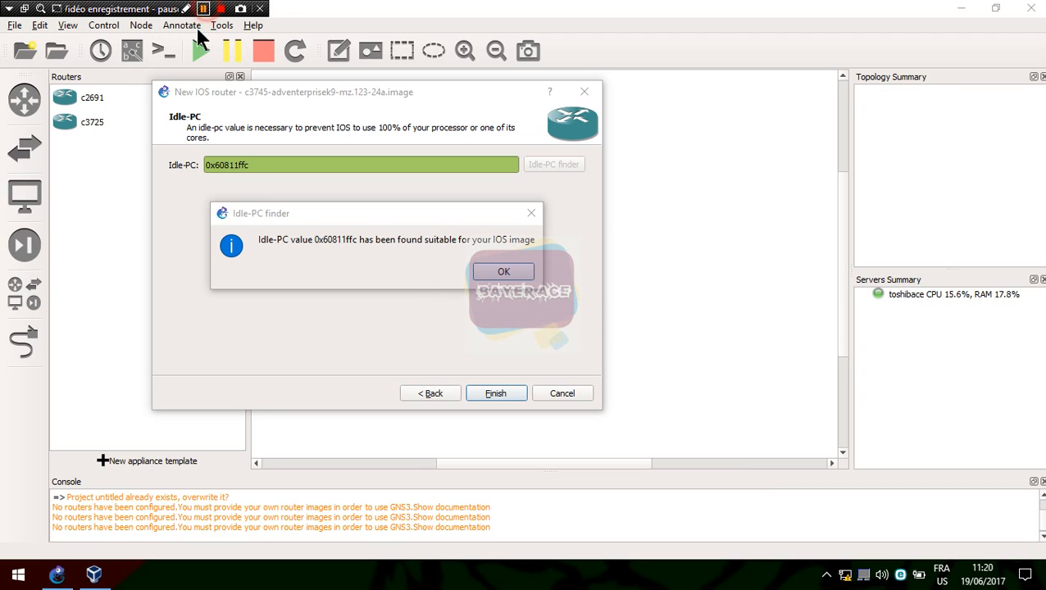
click(203, 8)
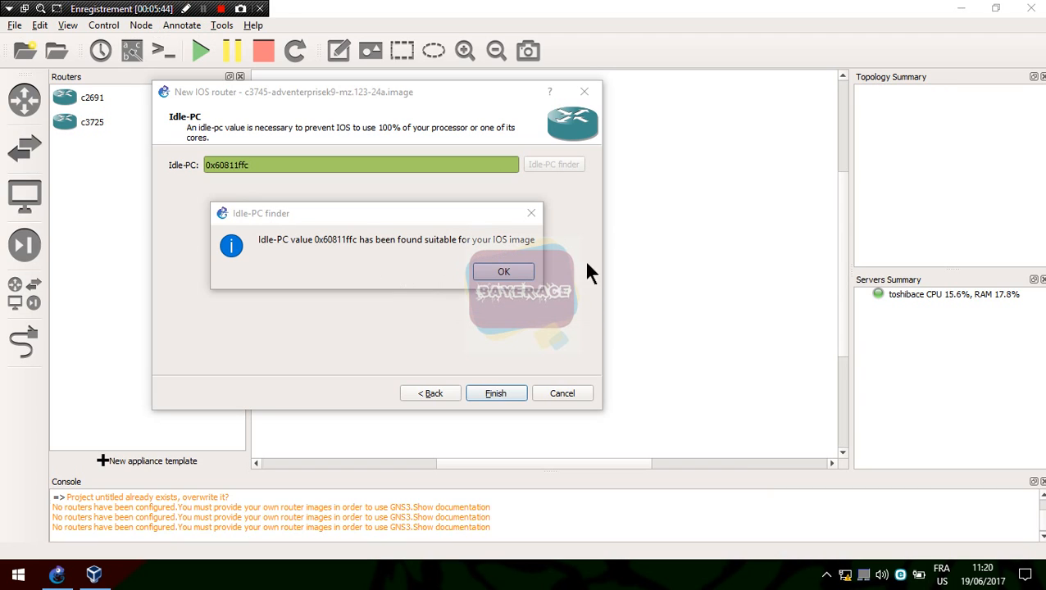
Accept the found Idle-PC value, finish the c3745 router template and apply it to the IOS router preferences
click(491, 274)
click(496, 394)
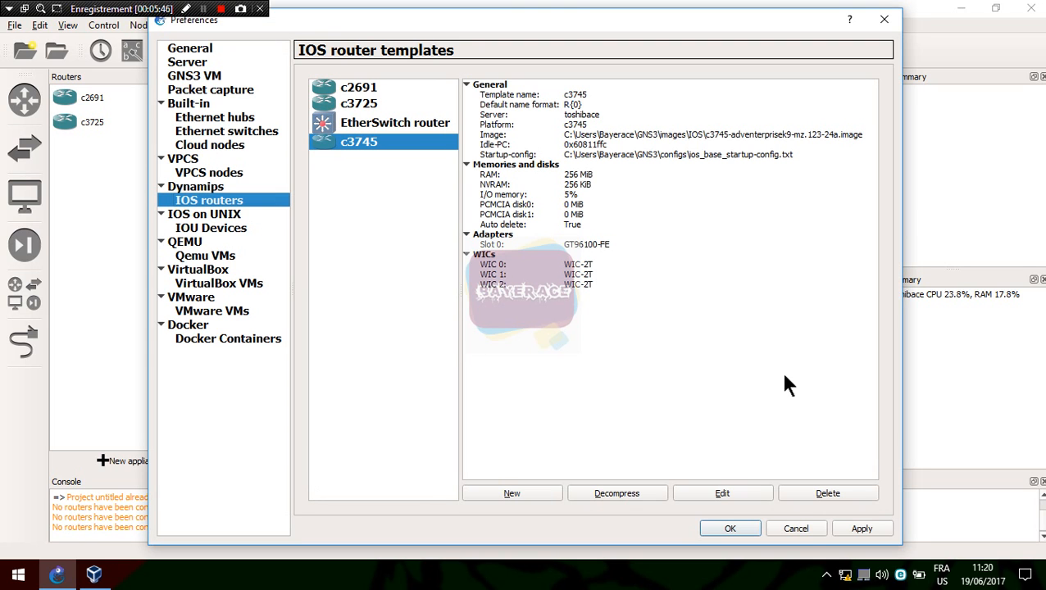
click(851, 529)
click(731, 528)
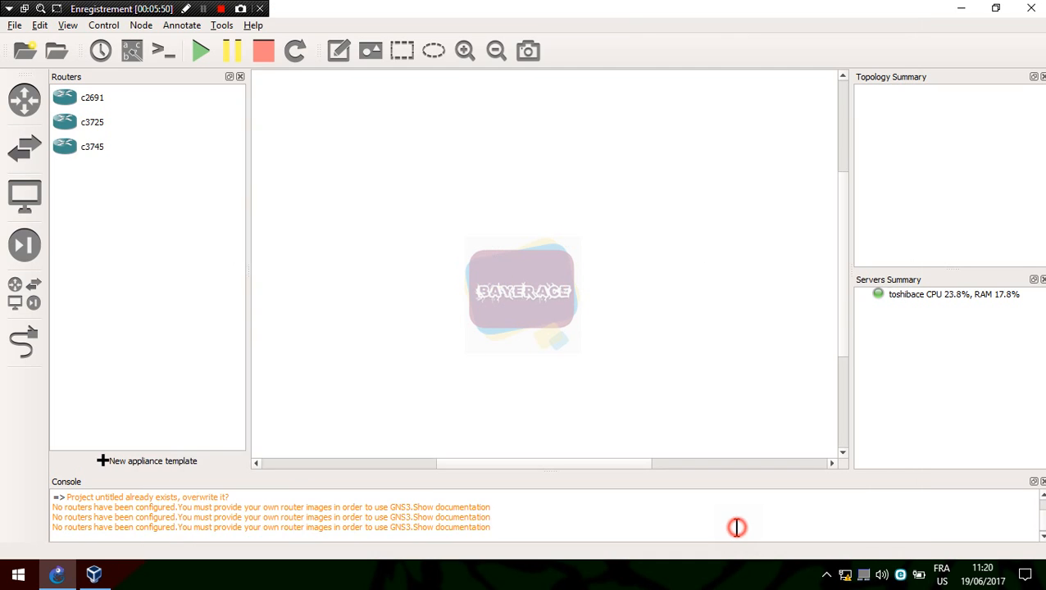
click(25, 98)
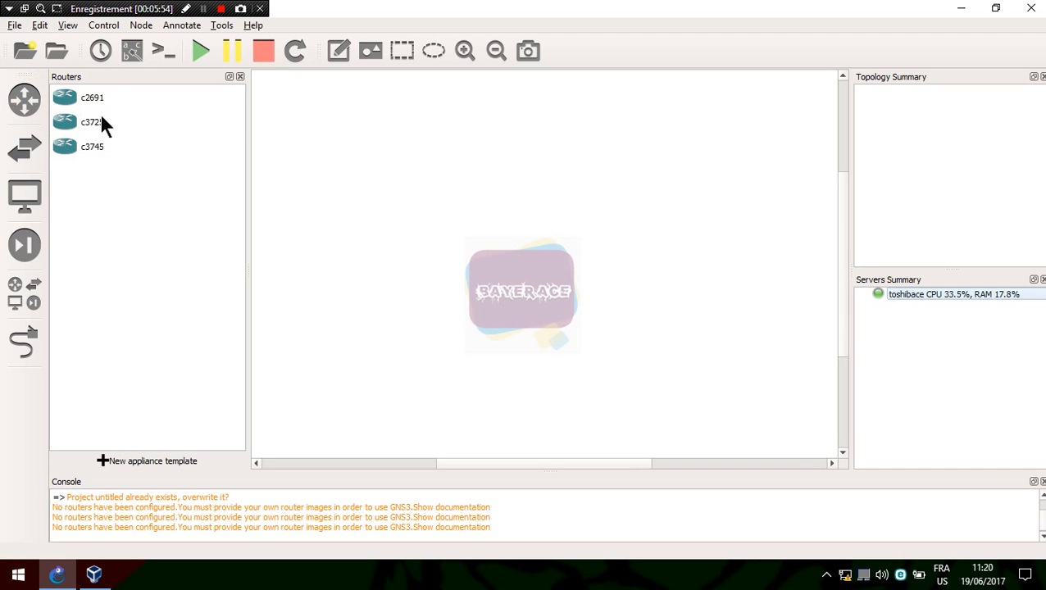
click(203, 9)
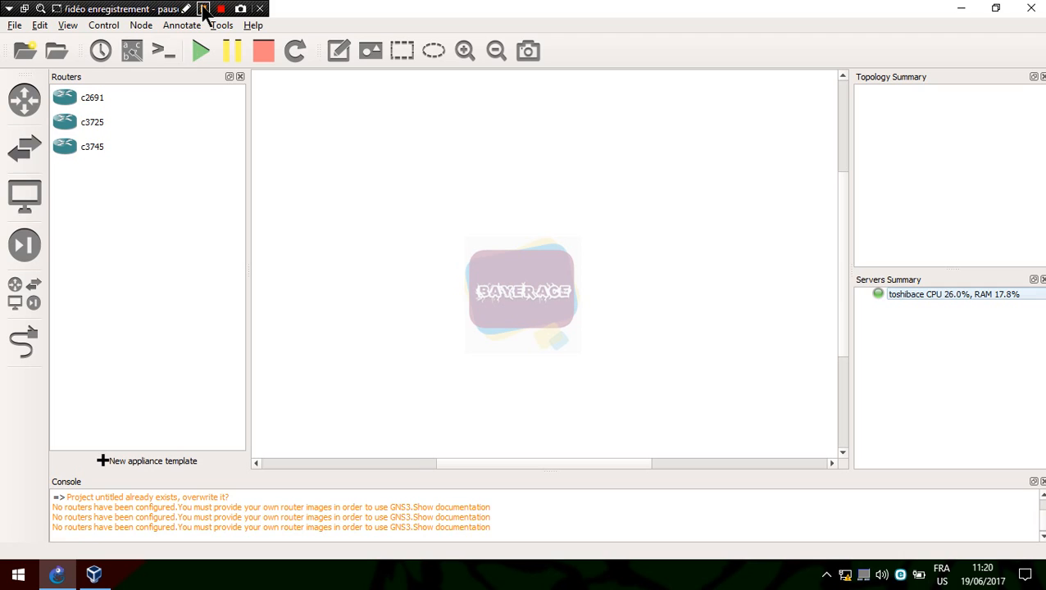
click(204, 9)
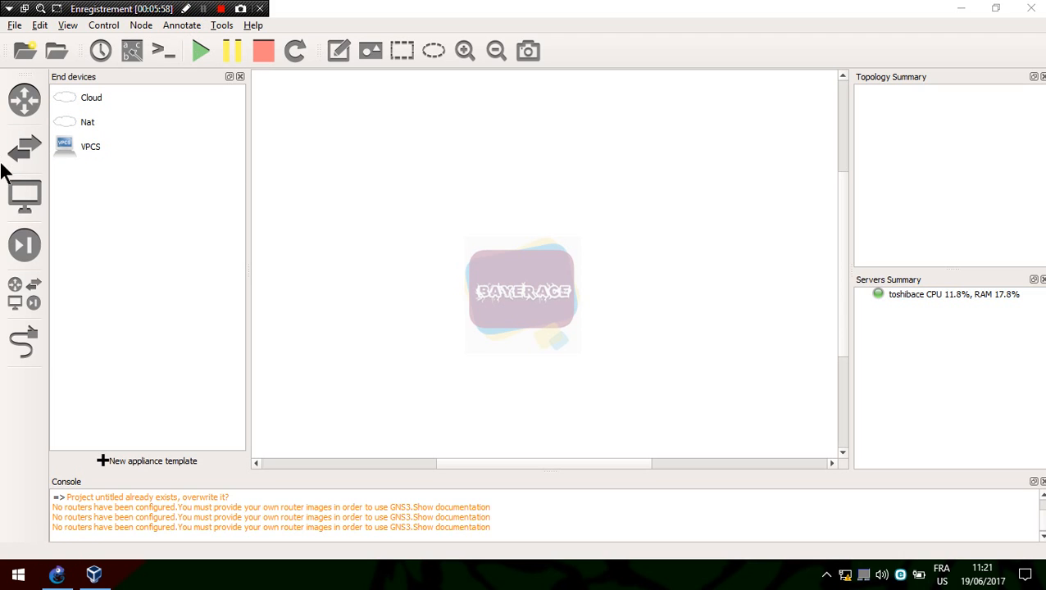
Show the available end devices and begin a new appliance template
click(24, 202)
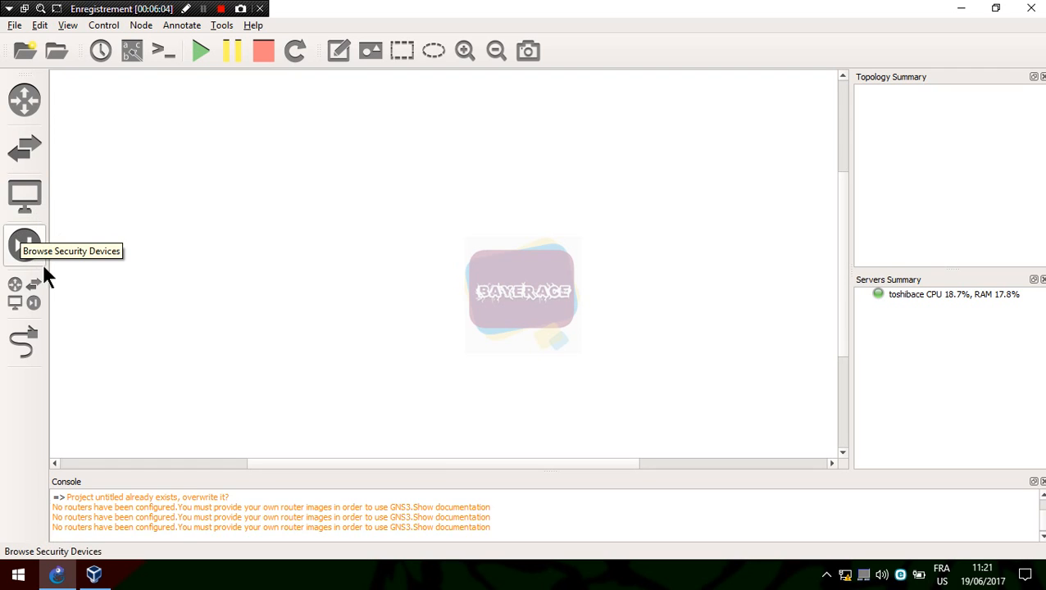
click(25, 202)
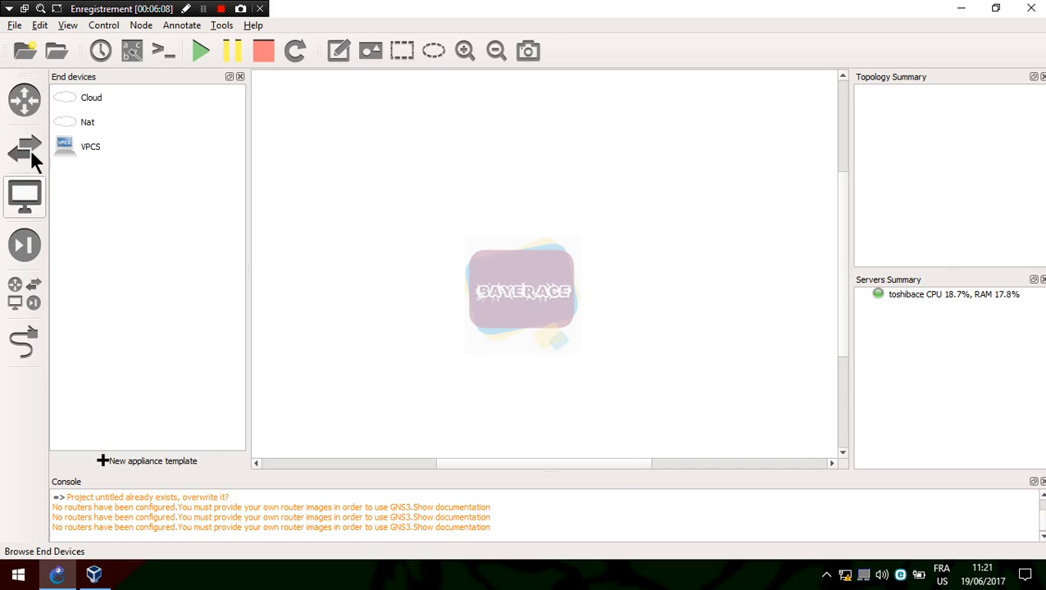
click(152, 461)
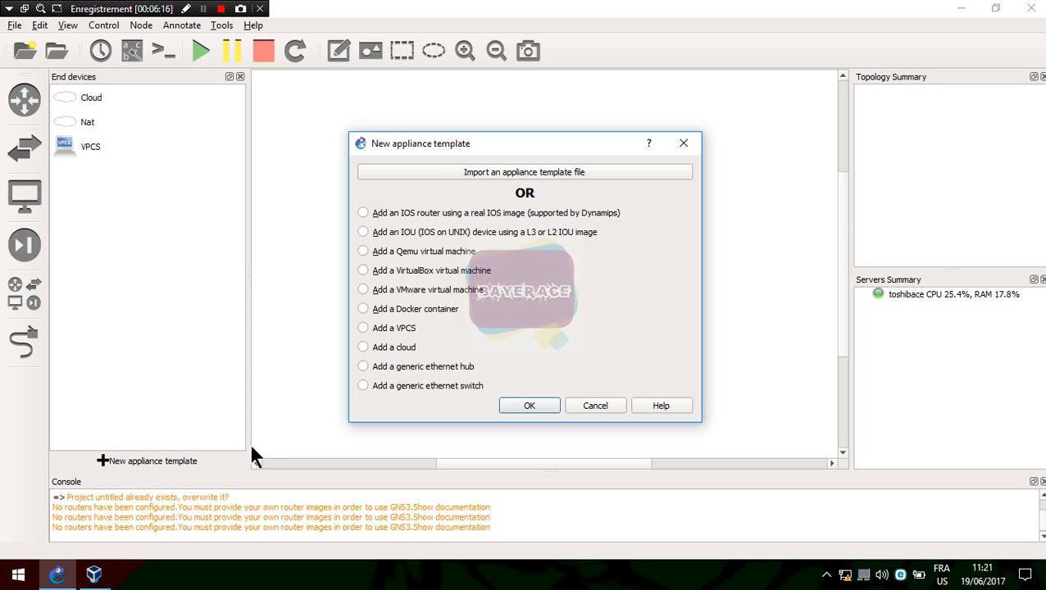
click(186, 9)
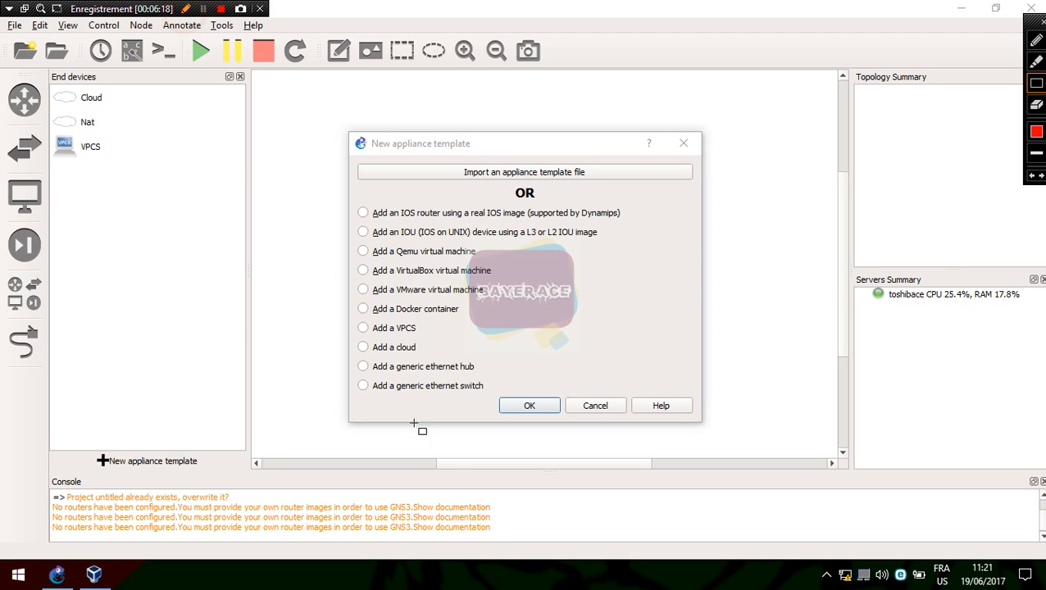
click(353, 259)
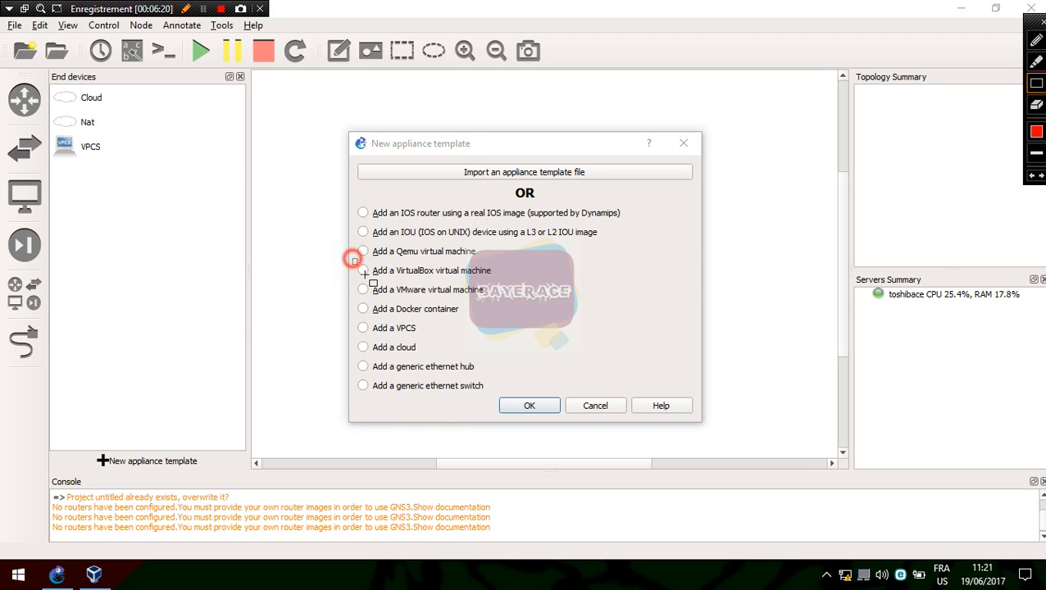
drag(365, 273, 500, 285)
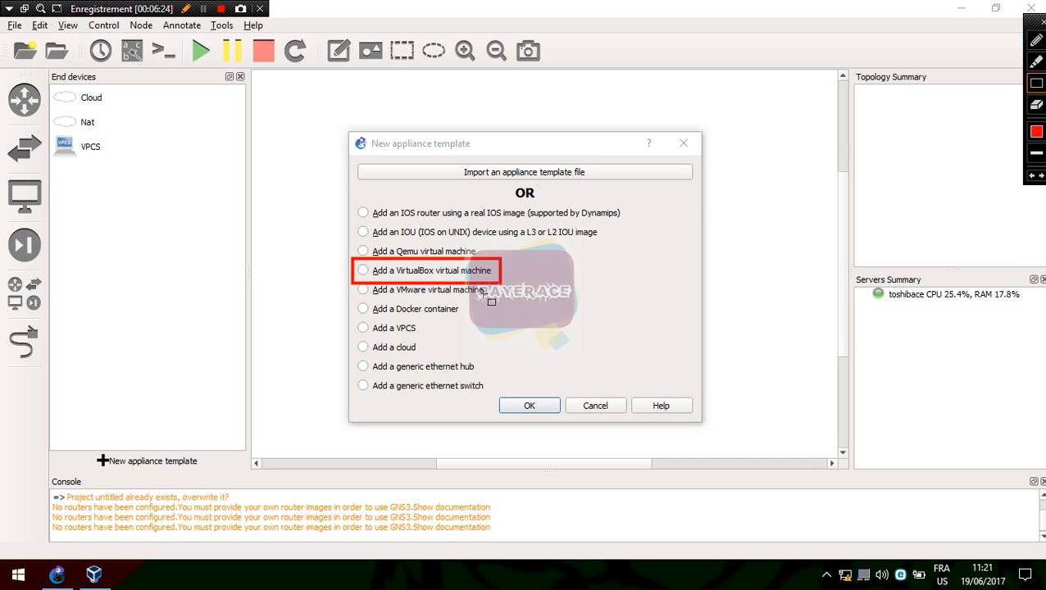
key(Escape)
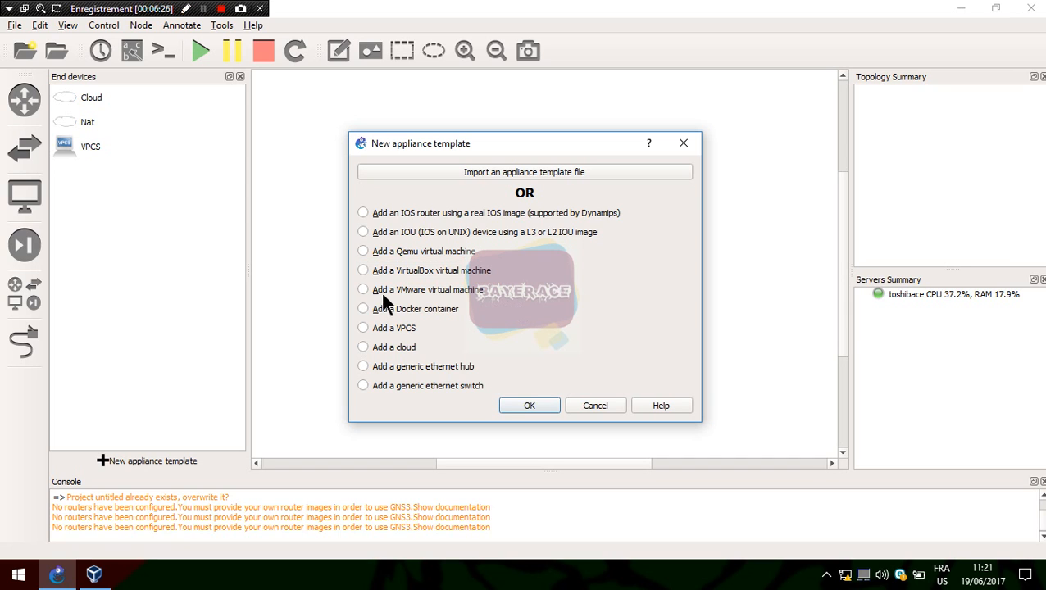
Choose to add a VirtualBox virtual machine as the template type and view the list of available VMs
click(384, 271)
click(536, 401)
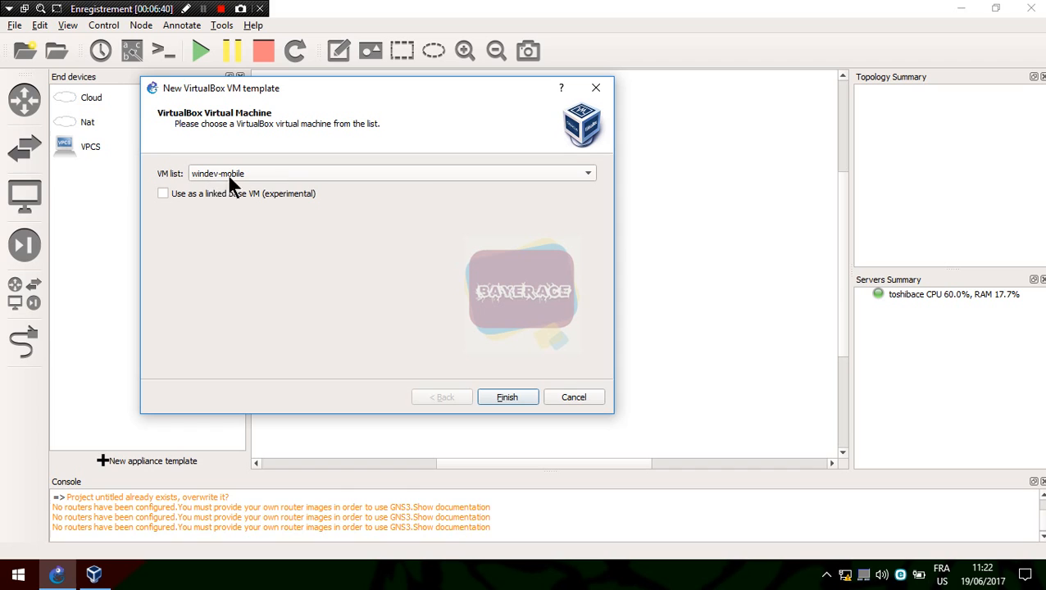
click(589, 172)
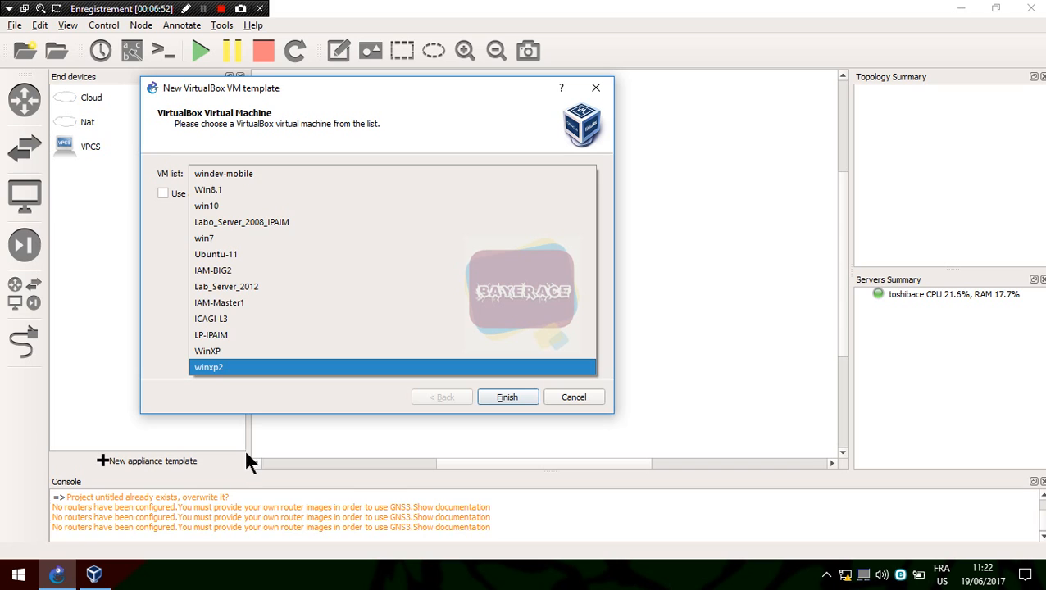
click(250, 393)
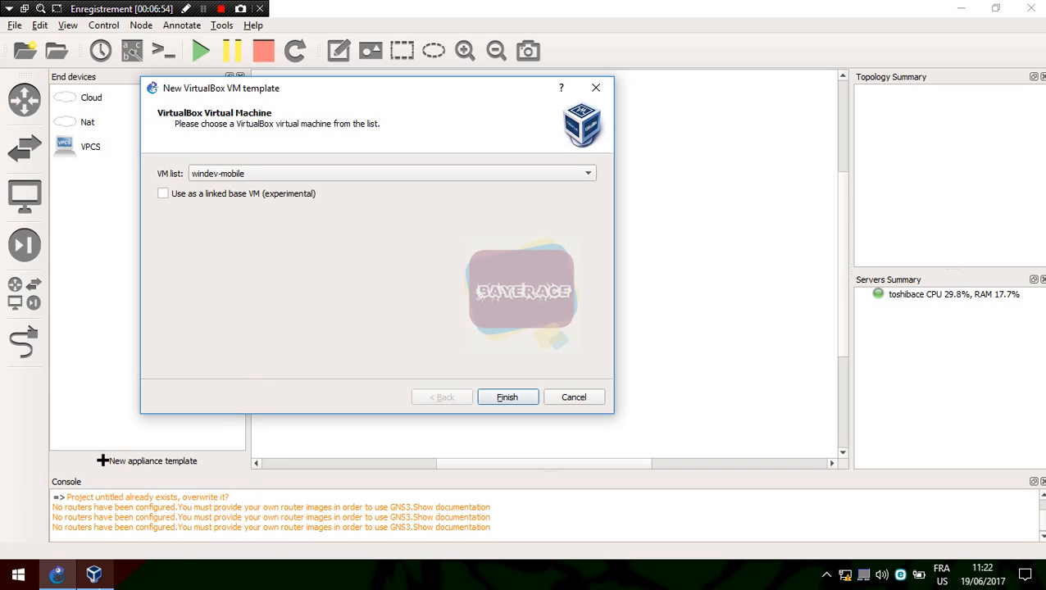
Switch to VirtualBox and set network adapter 1 of the win7 machine to Réseau interne, checking its advanced options
click(98, 578)
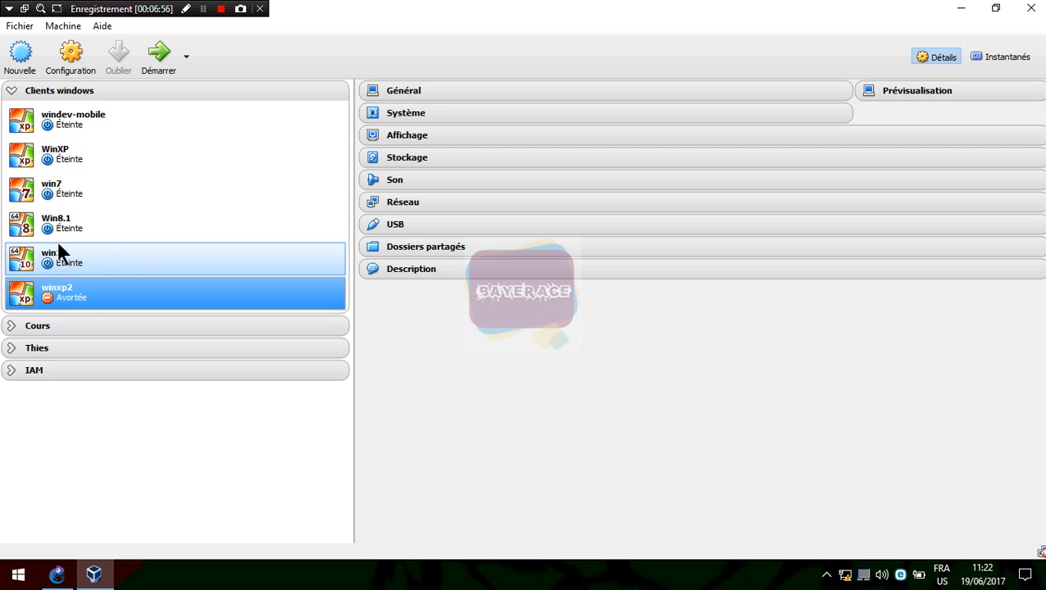
click(66, 195)
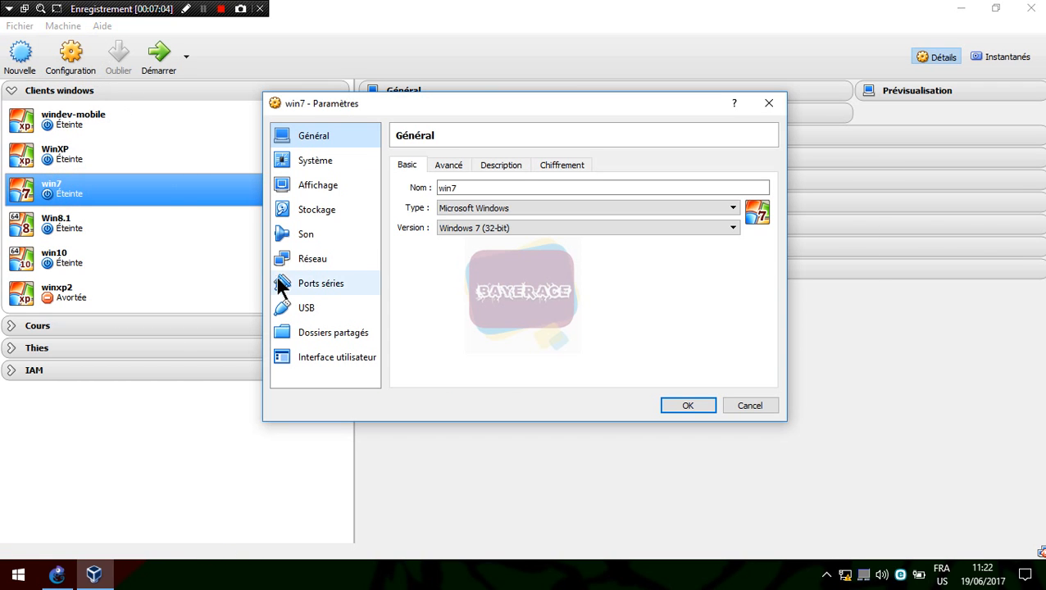
click(316, 259)
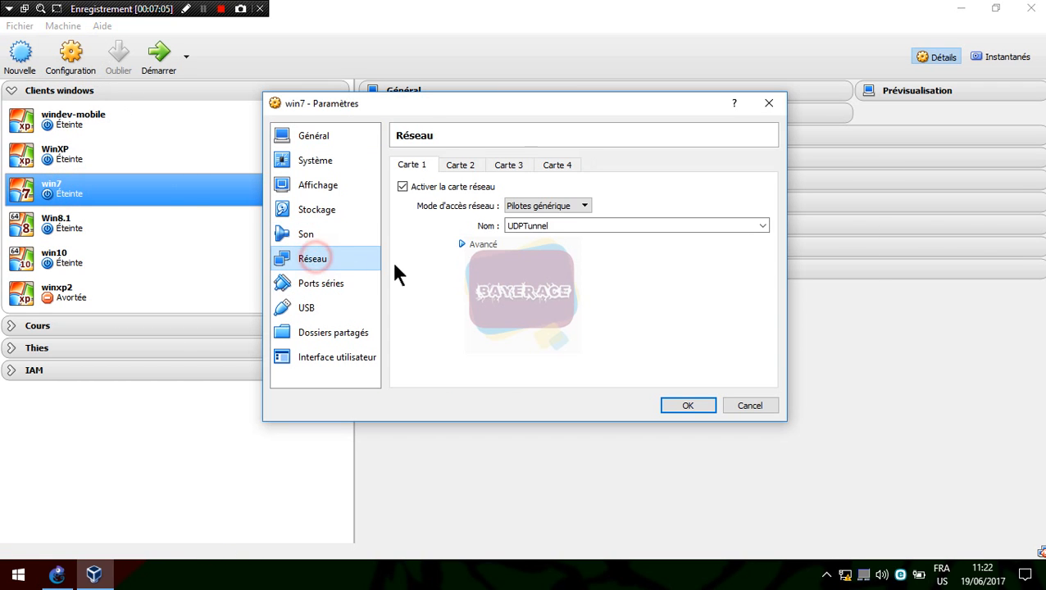
click(582, 207)
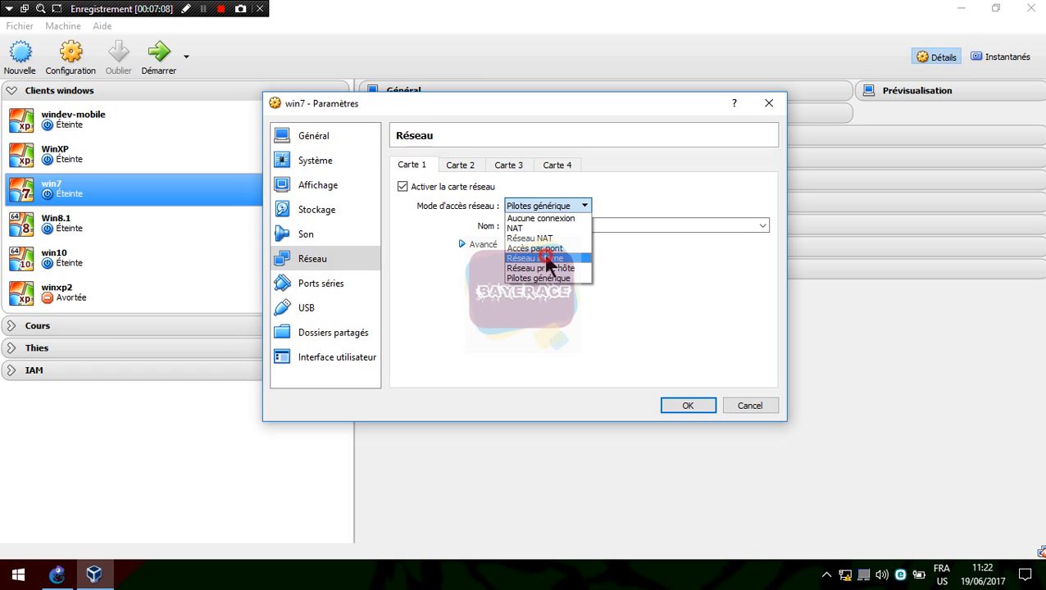
click(548, 259)
click(484, 244)
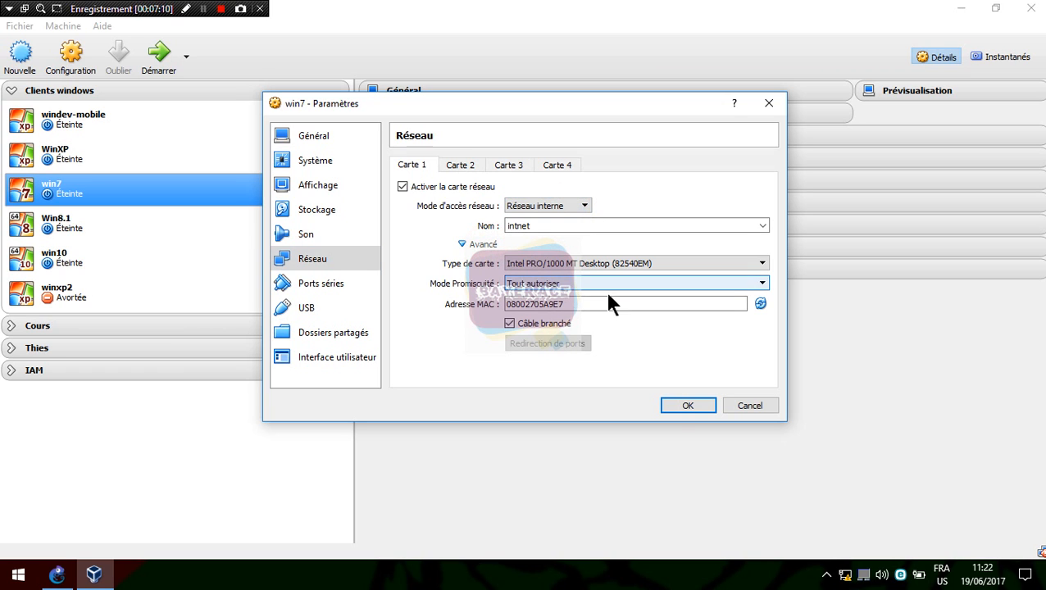
click(674, 400)
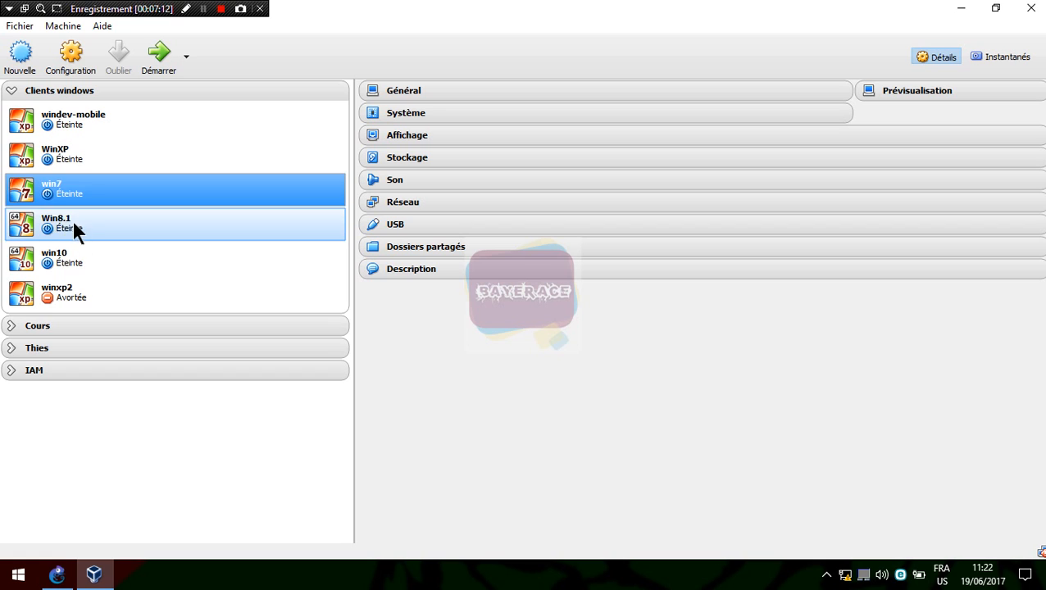
Check the network adapter 1 settings of the winxp2 machine, including its advanced options
click(74, 223)
click(82, 296)
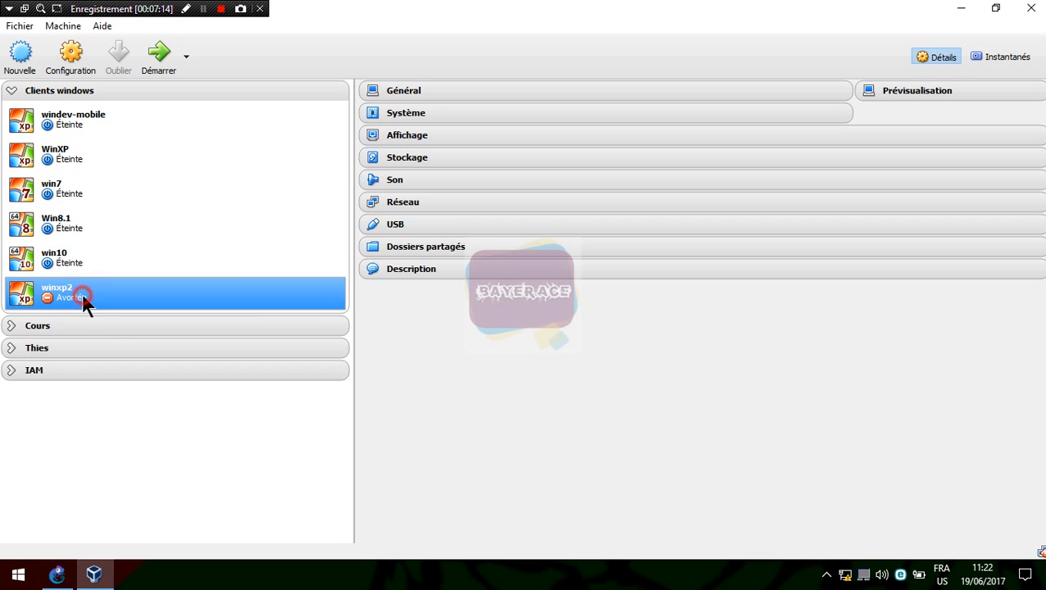
click(84, 59)
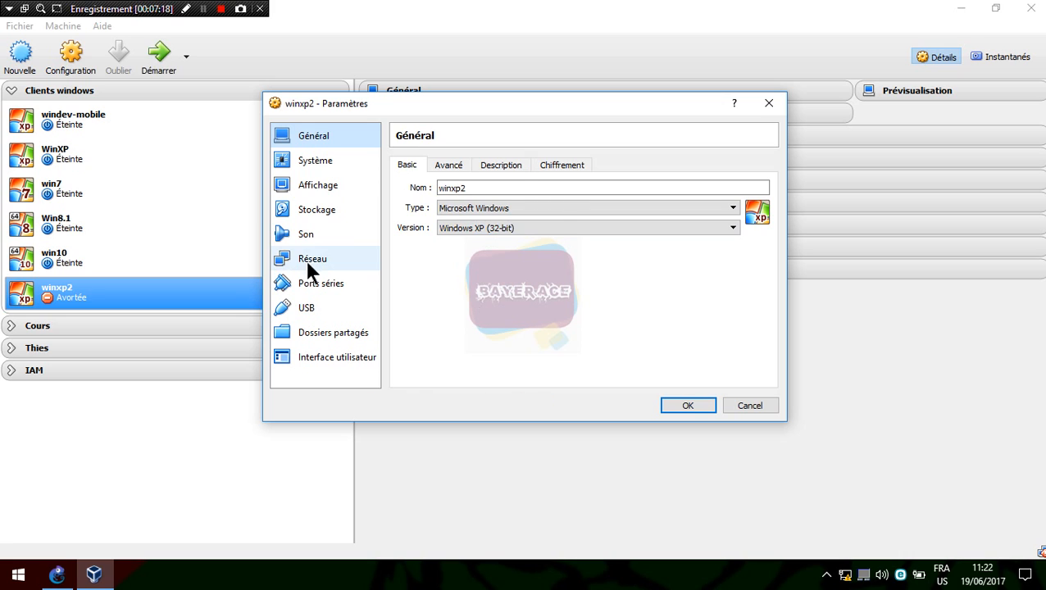
click(307, 262)
click(480, 244)
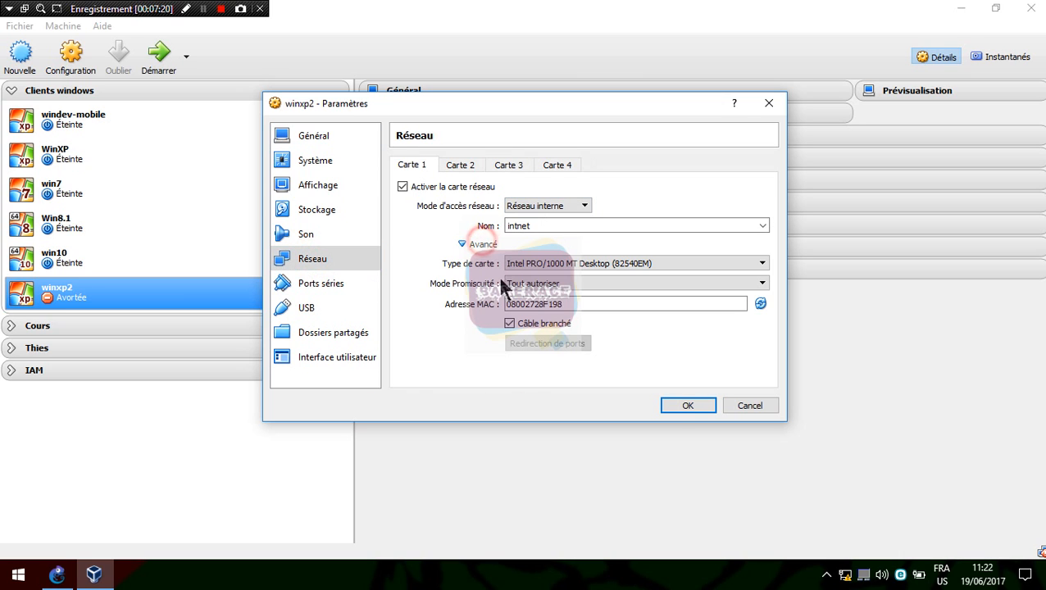
click(677, 405)
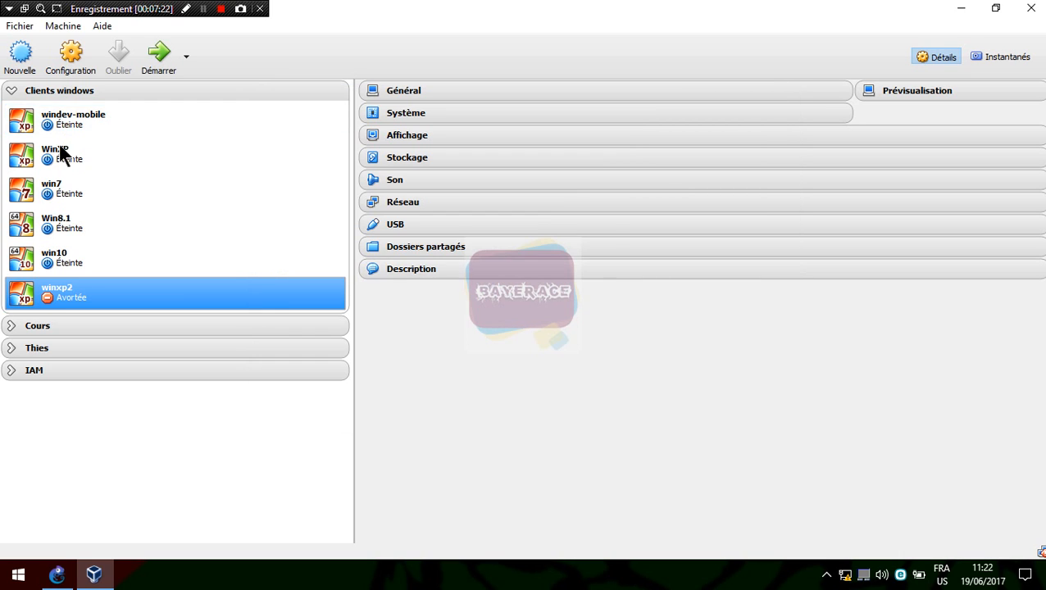
Set network adapter 1 of the WinXP machine to Réseau interne, check its advanced options, and close VirtualBox to return to GNS3
click(62, 154)
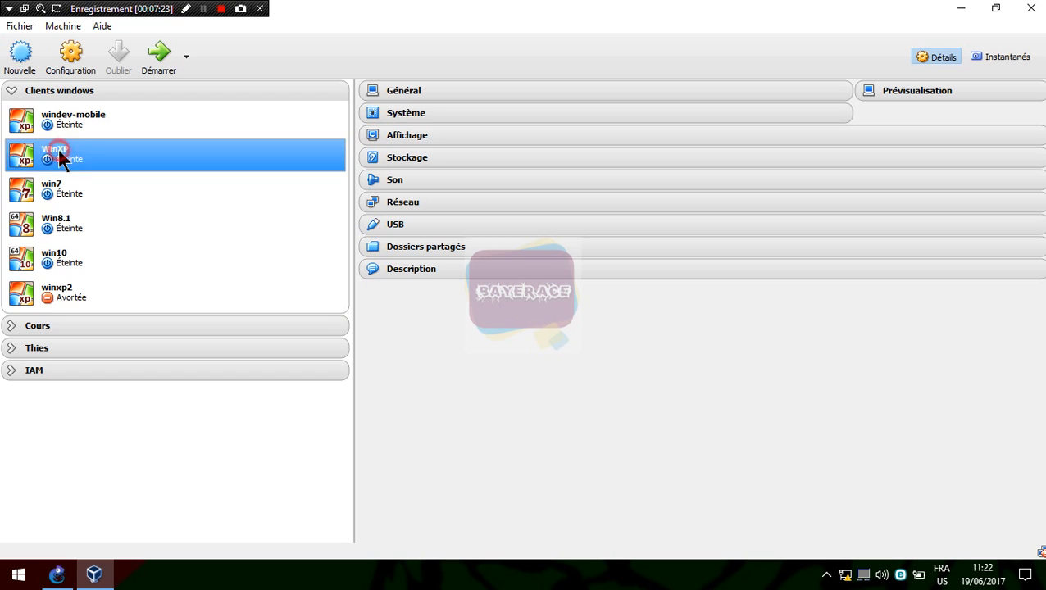
click(72, 55)
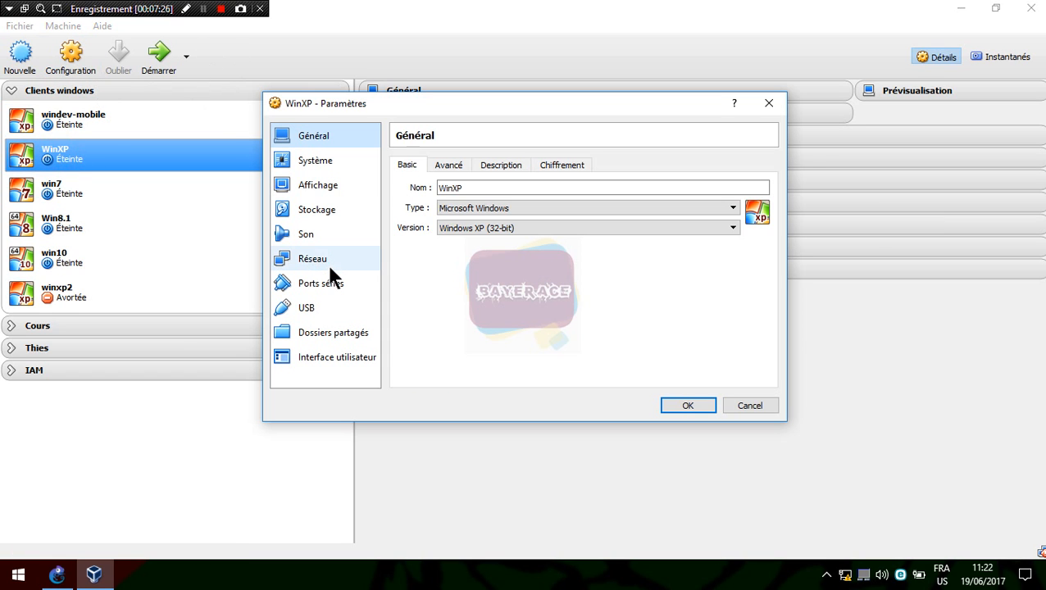
click(330, 266)
click(586, 205)
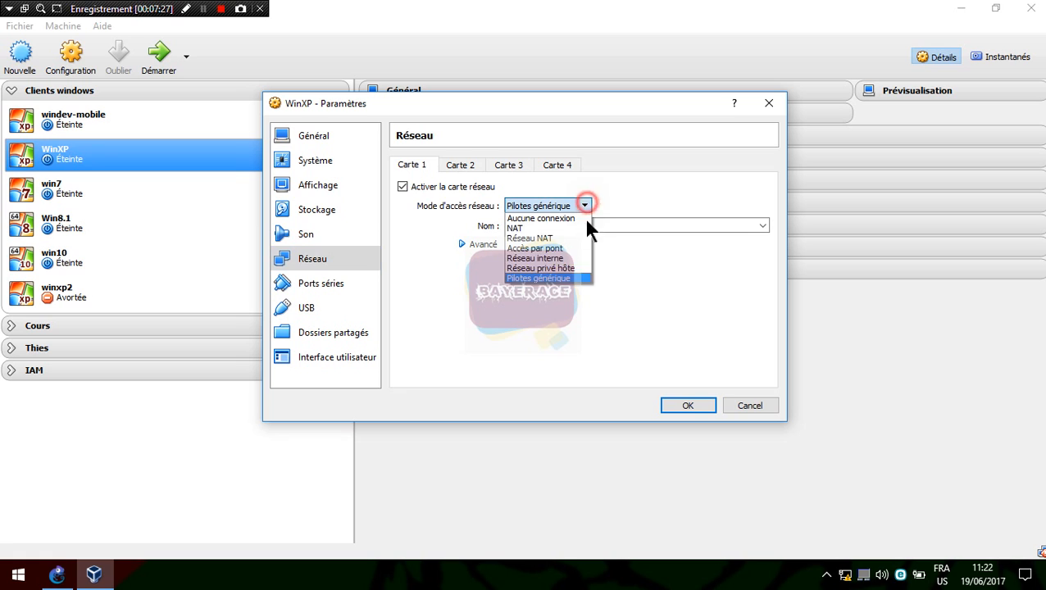
click(554, 258)
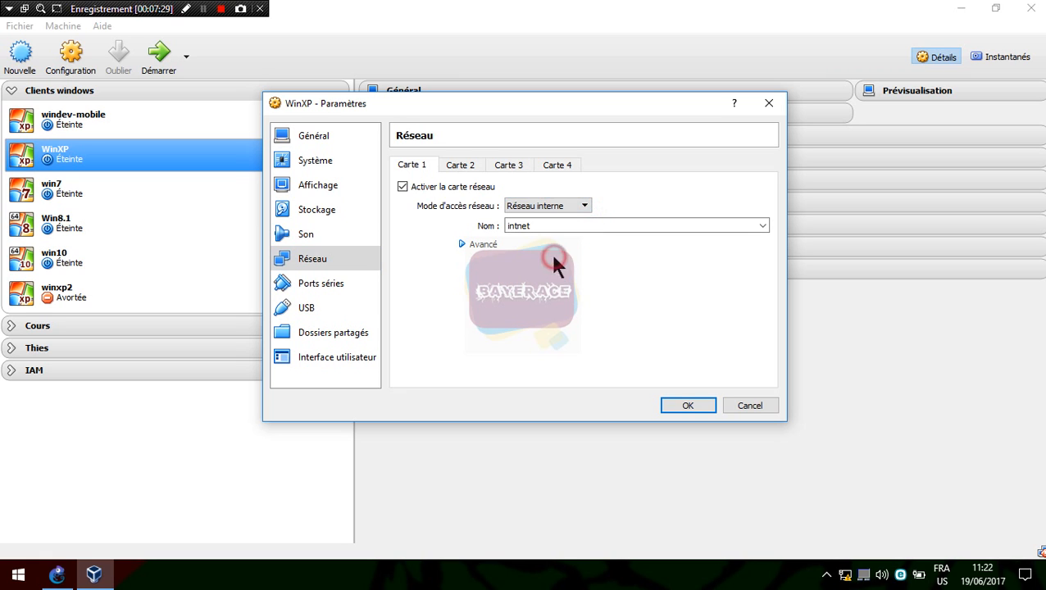
click(485, 242)
click(699, 405)
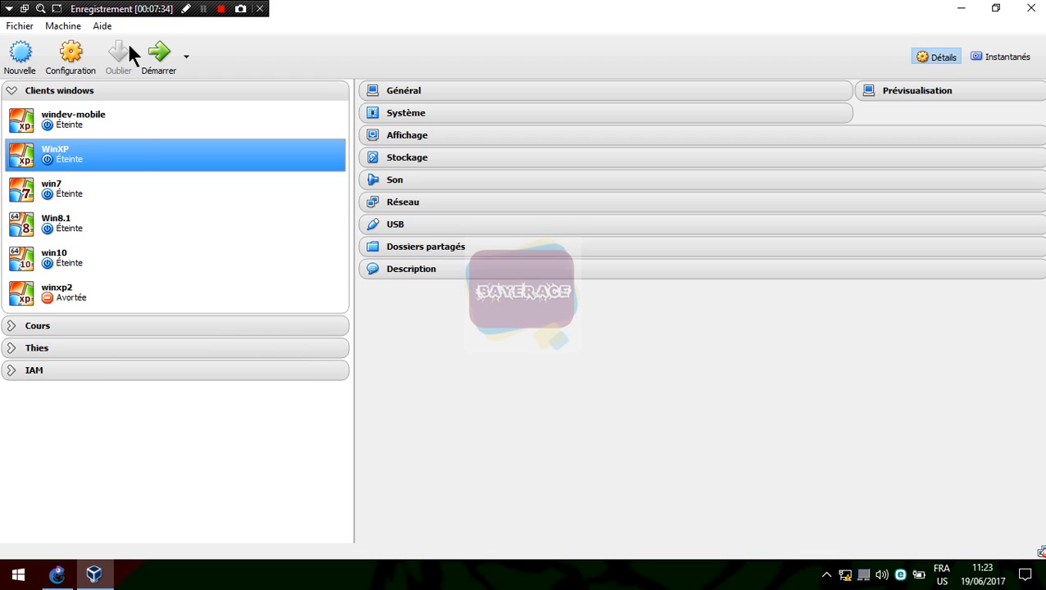
click(1041, 10)
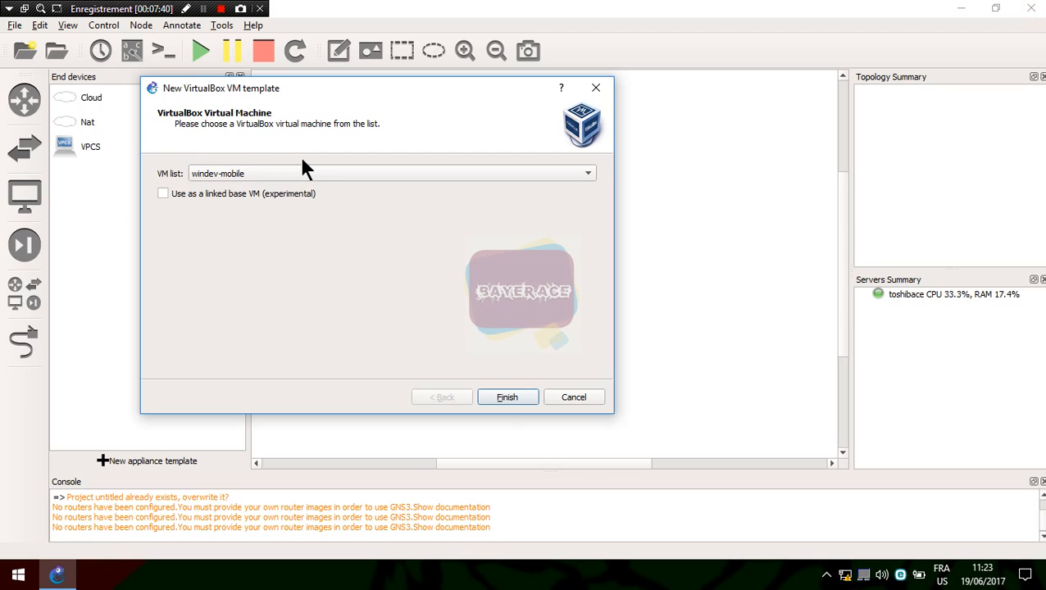
Choose WinXP from the VM list and finish creating its VirtualBox VM template
click(367, 173)
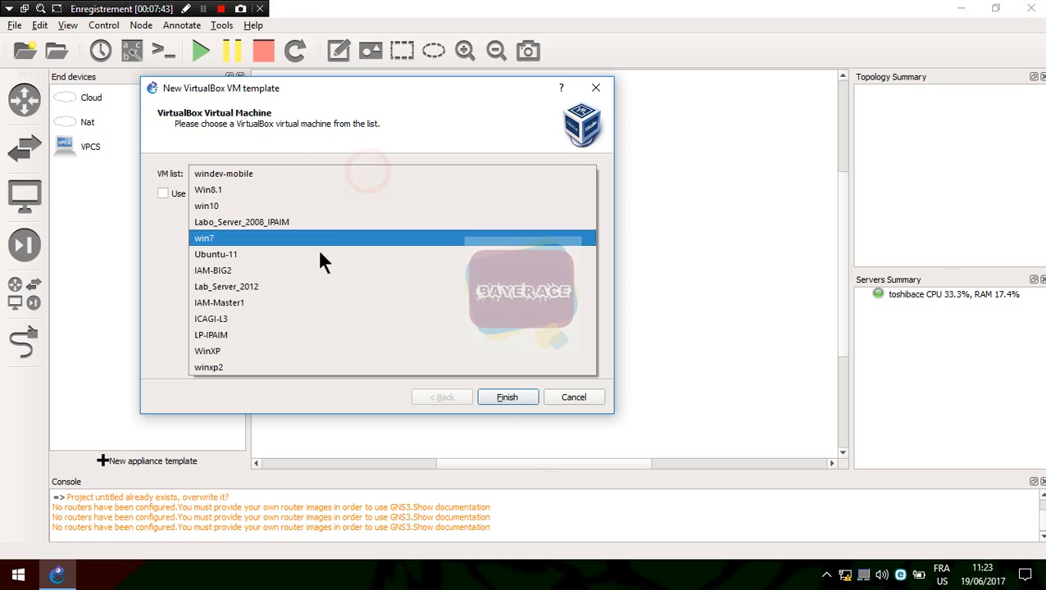
click(309, 353)
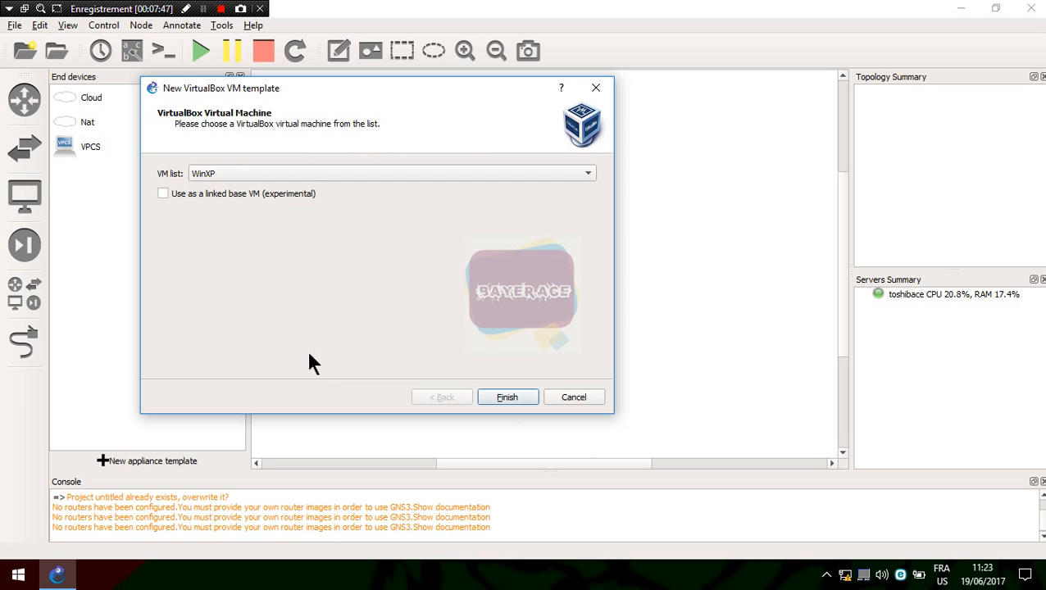
click(506, 398)
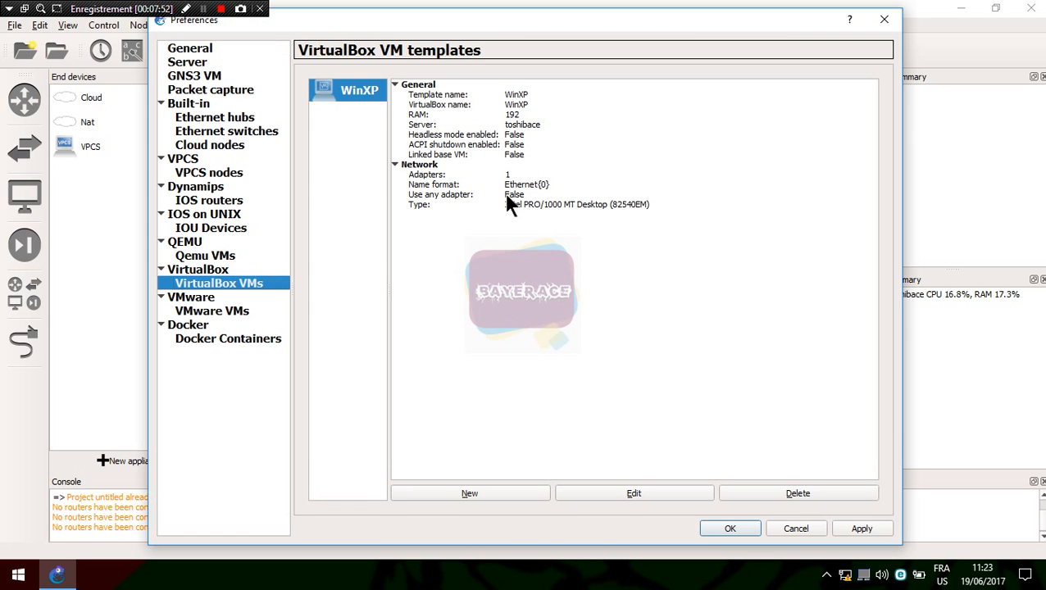
click(449, 197)
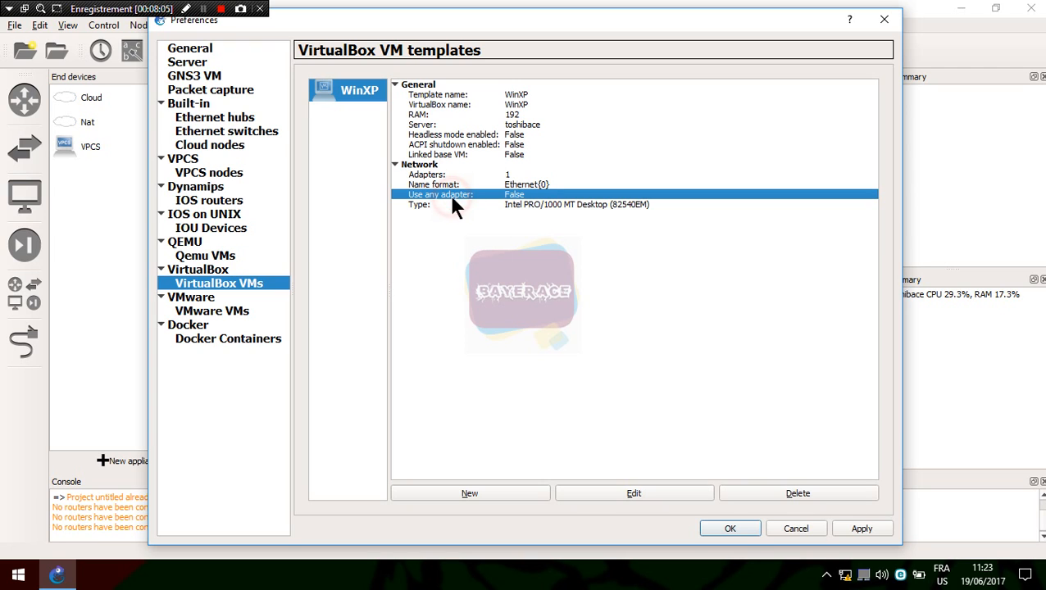
click(646, 492)
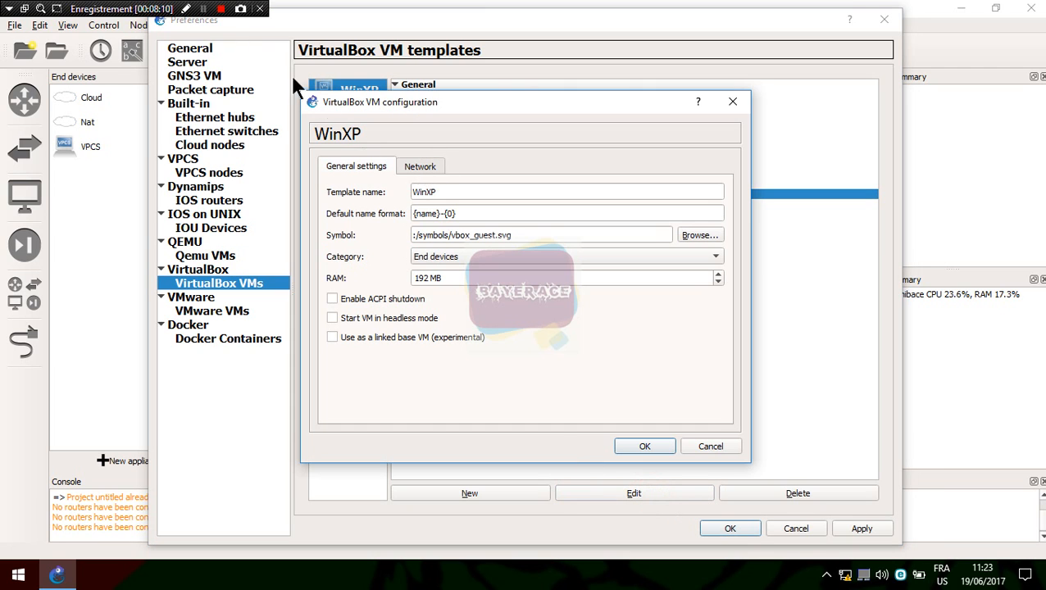
click(186, 9)
click(187, 9)
click(732, 102)
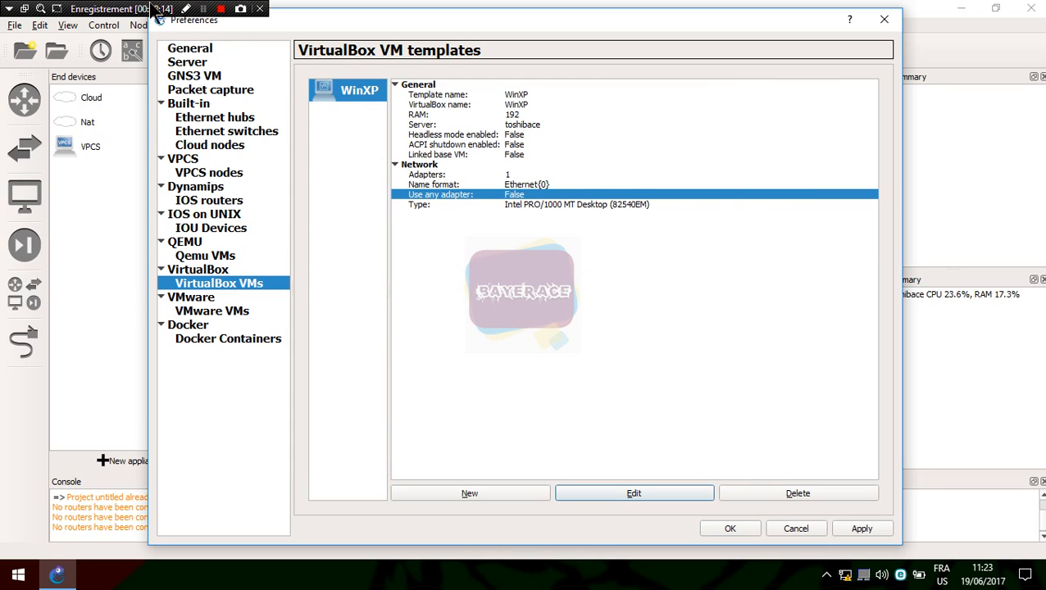
click(185, 9)
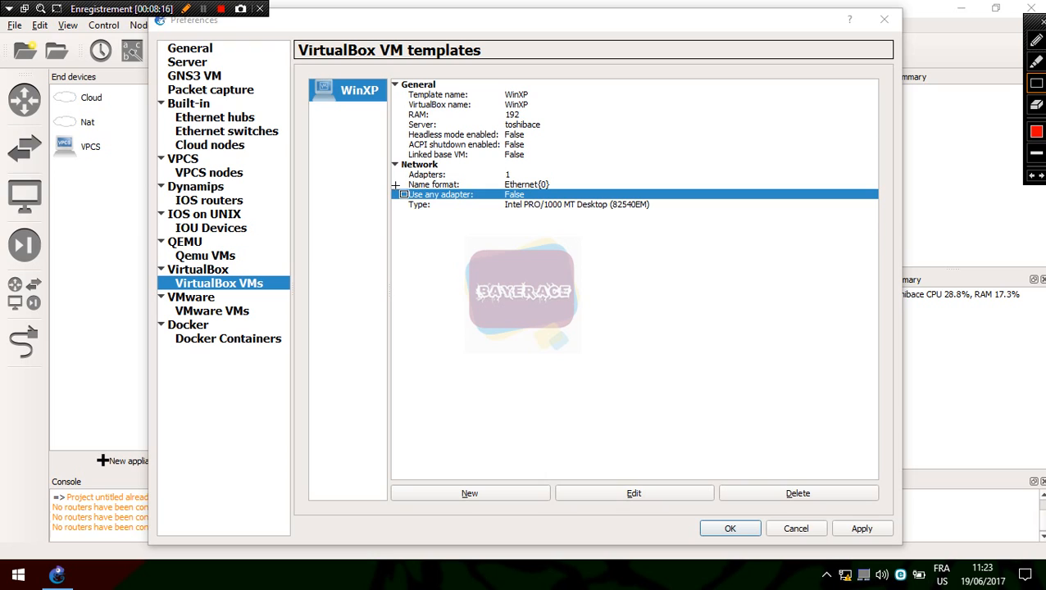
mouse_move(393, 183)
mouse_down()
mouse_move(479, 206)
mouse_move(560, 203)
mouse_move(559, 214)
mouse_move(553, 203)
mouse_up()
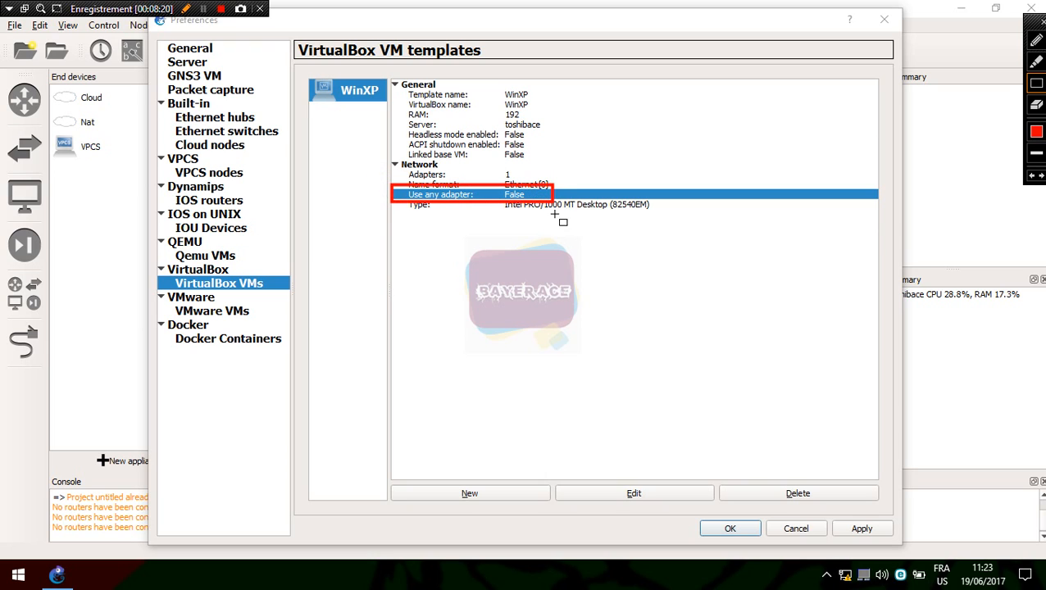
drag(590, 475, 684, 508)
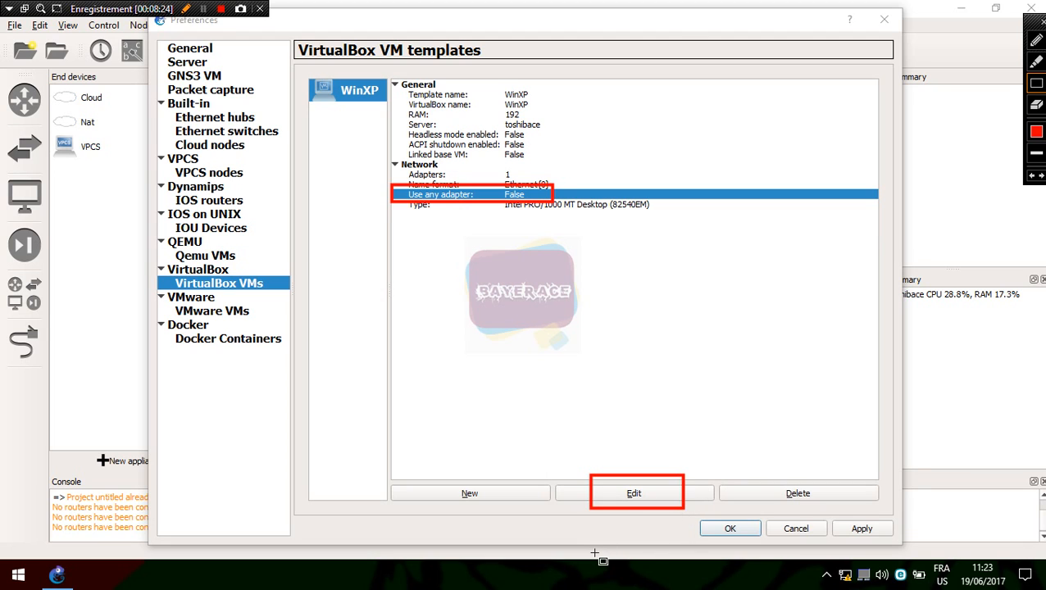
key(Escape)
Edit the WinXP template's network settings to allow GNS3 to use any configured VirtualBox adapter, and apply the preferences
click(647, 493)
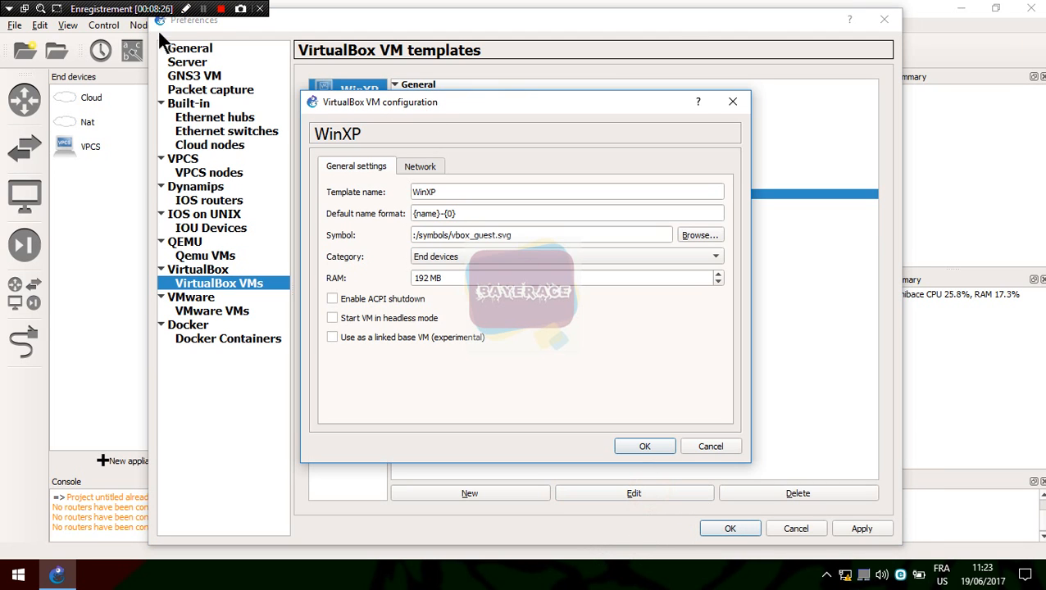
click(187, 9)
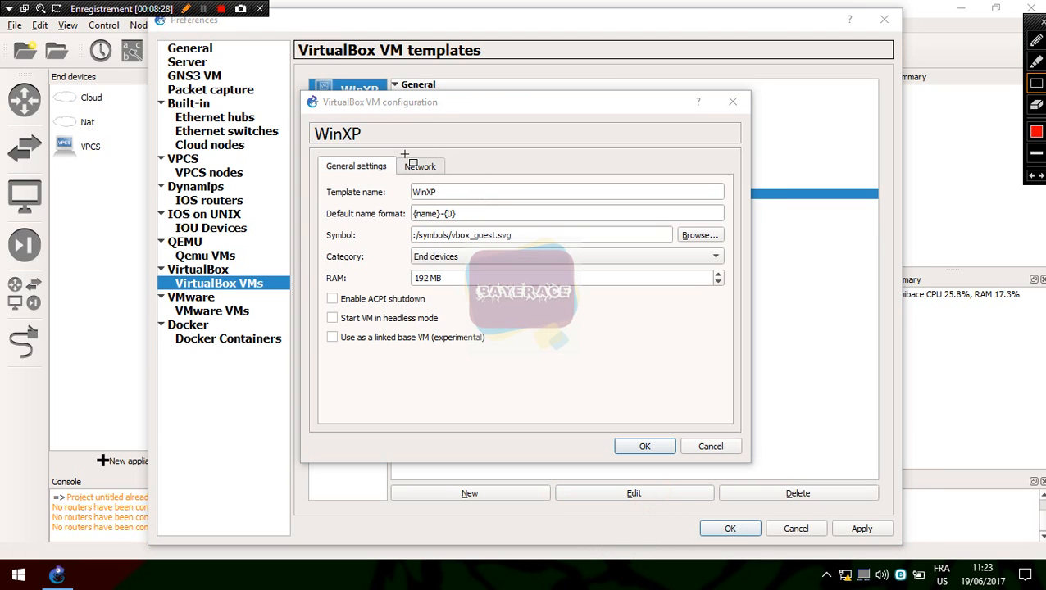
mouse_move(403, 156)
mouse_down()
mouse_move(432, 179)
mouse_move(450, 175)
mouse_up()
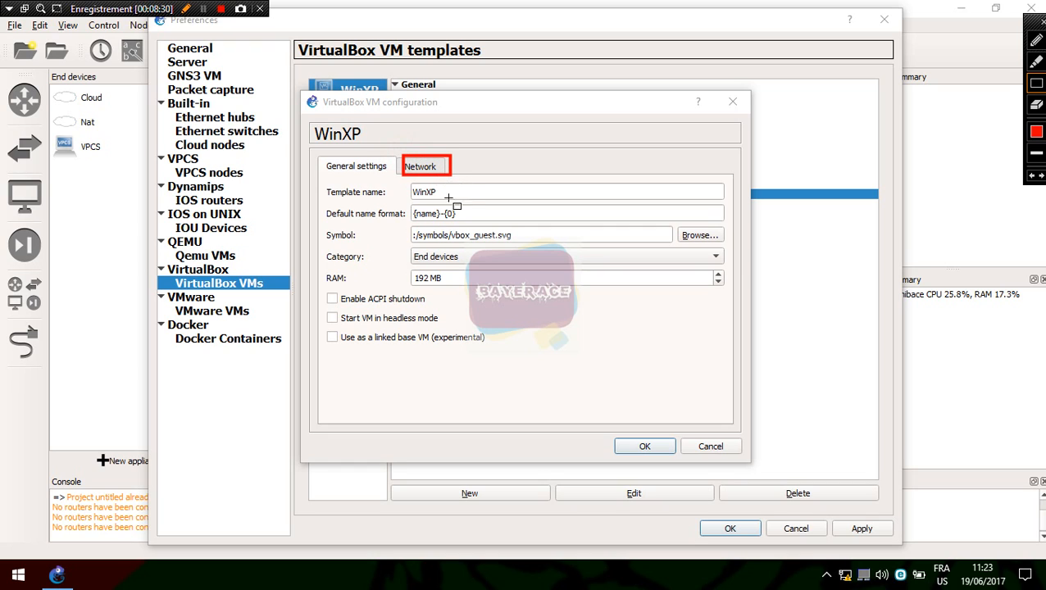
key(Escape)
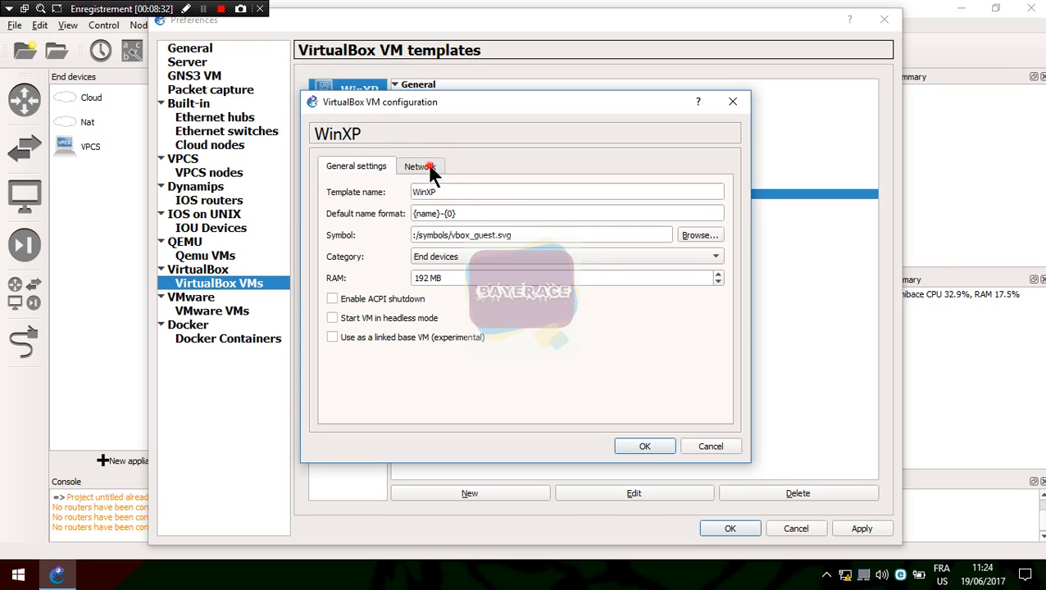
click(423, 167)
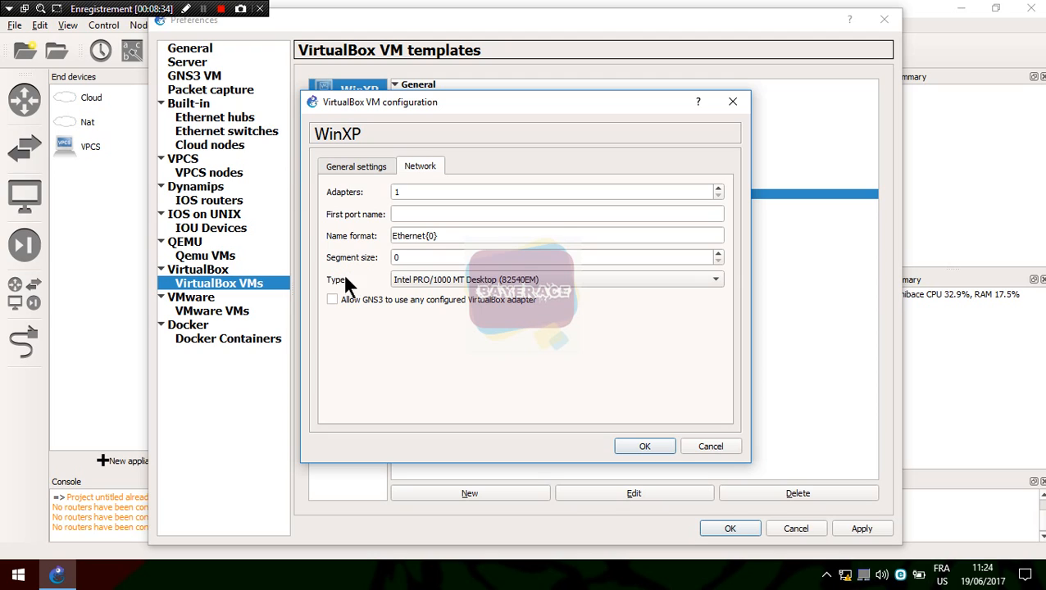
click(332, 300)
click(186, 8)
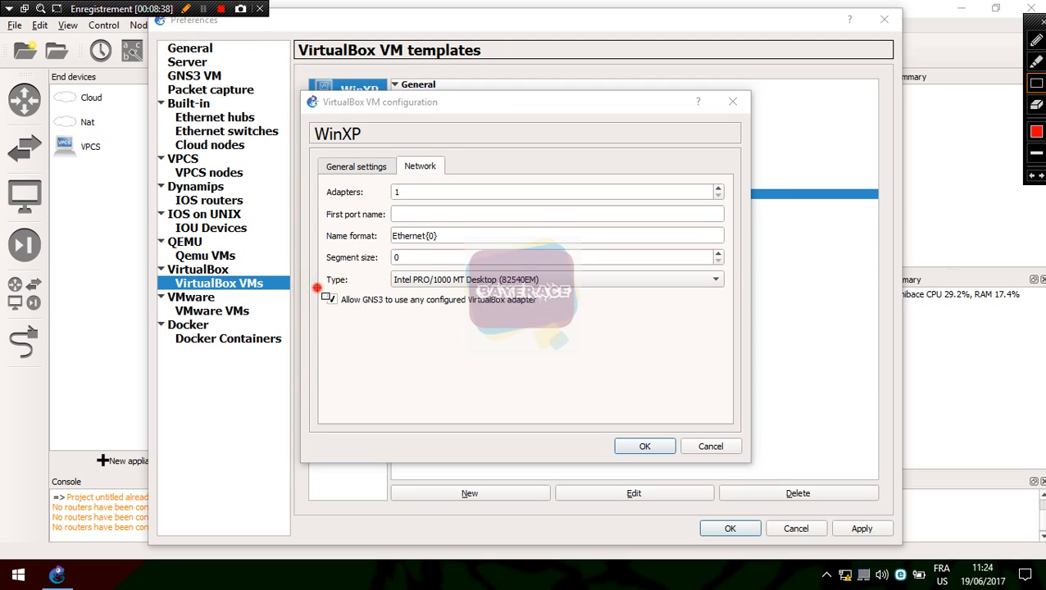
mouse_move(317, 287)
mouse_down()
mouse_move(387, 321)
mouse_move(552, 321)
mouse_up()
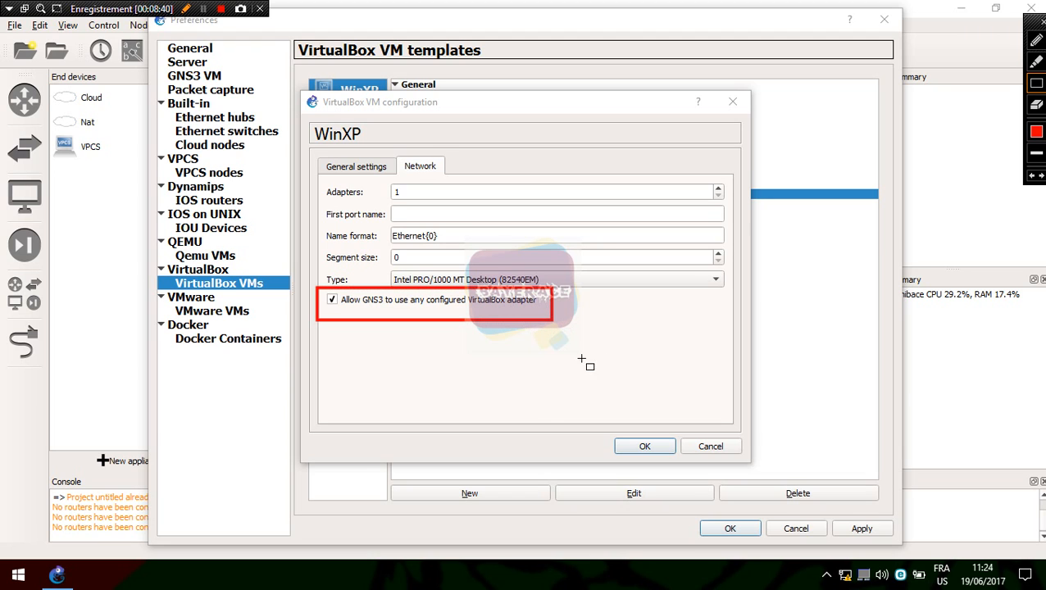
click(645, 450)
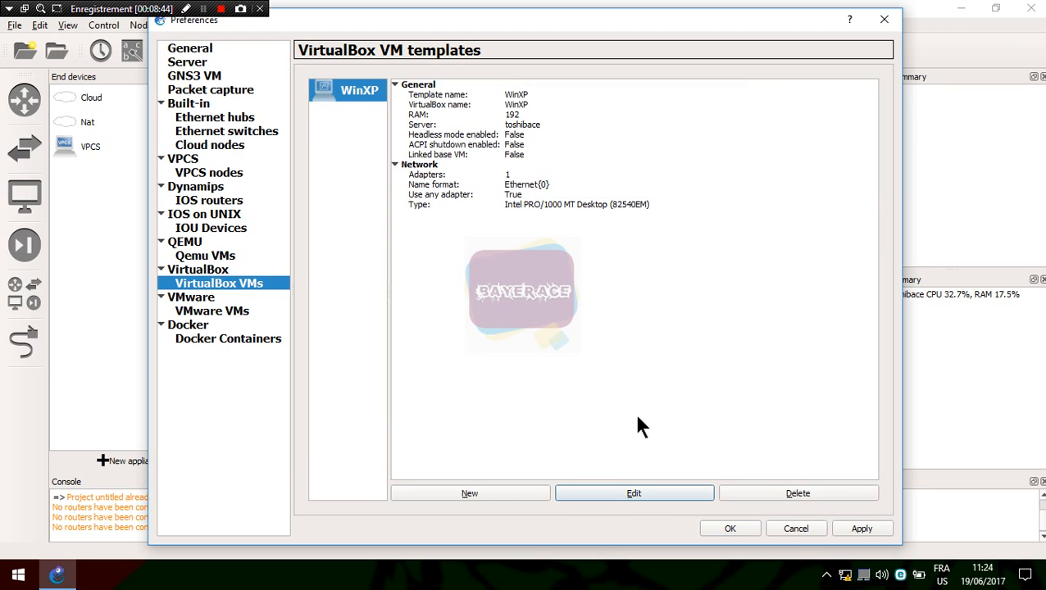
click(861, 529)
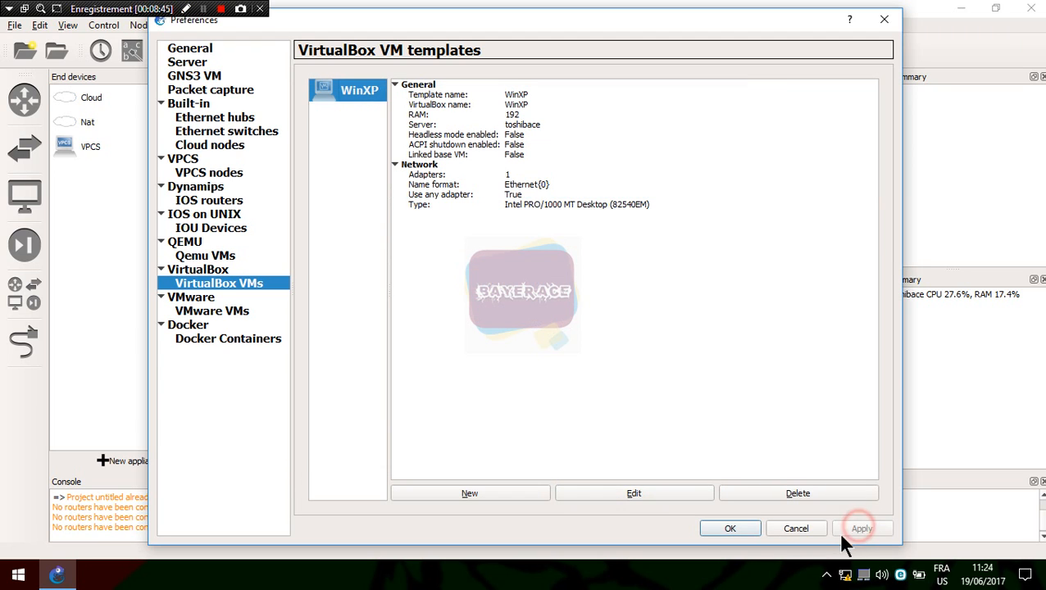
click(733, 526)
Create another end-device template of the VirtualBox virtual machine type using the winxp2 VM
click(23, 203)
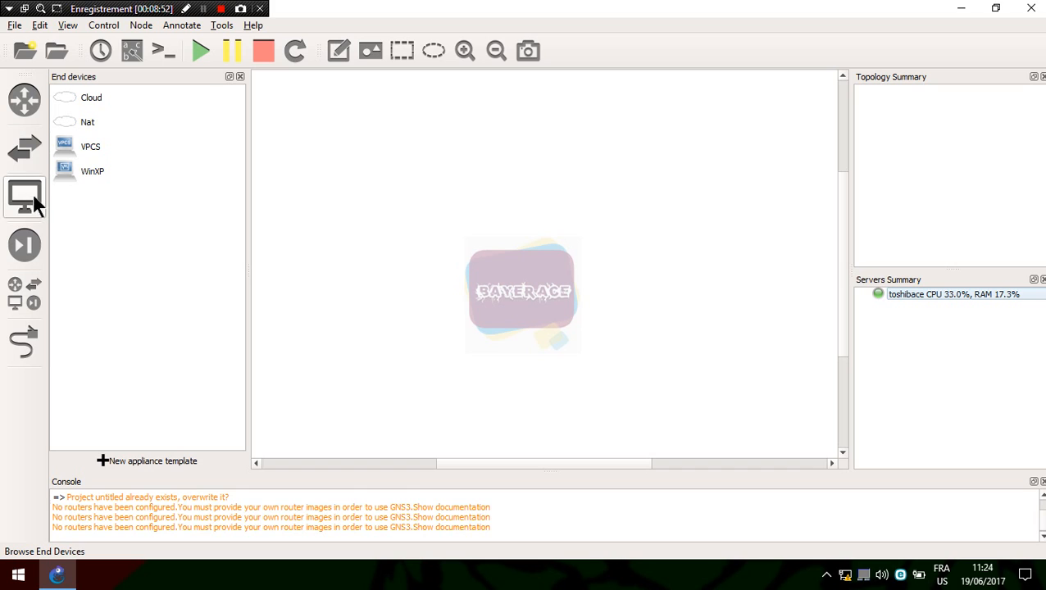
click(153, 461)
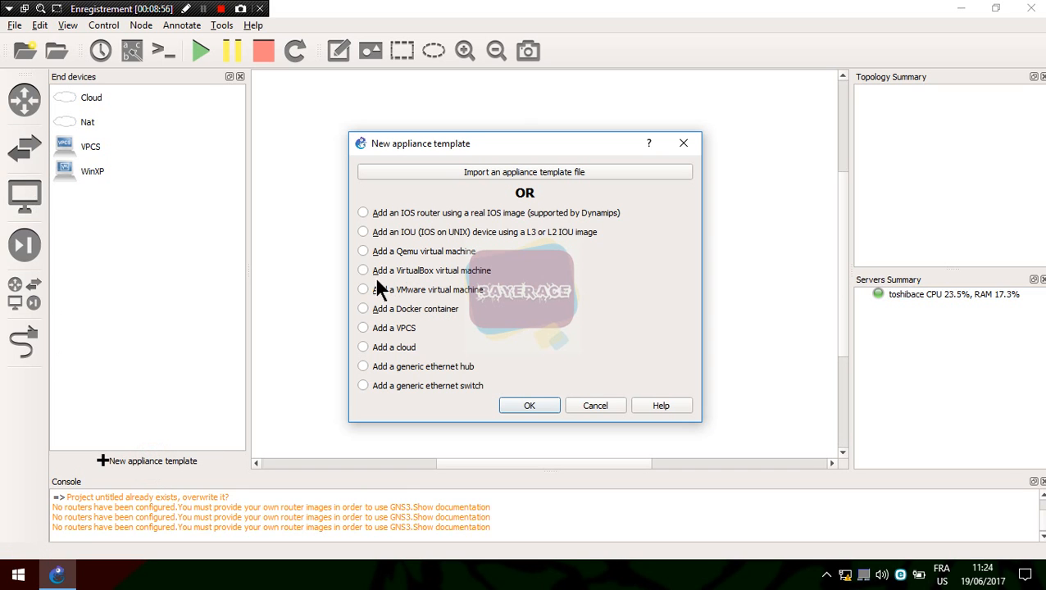
click(447, 275)
click(552, 413)
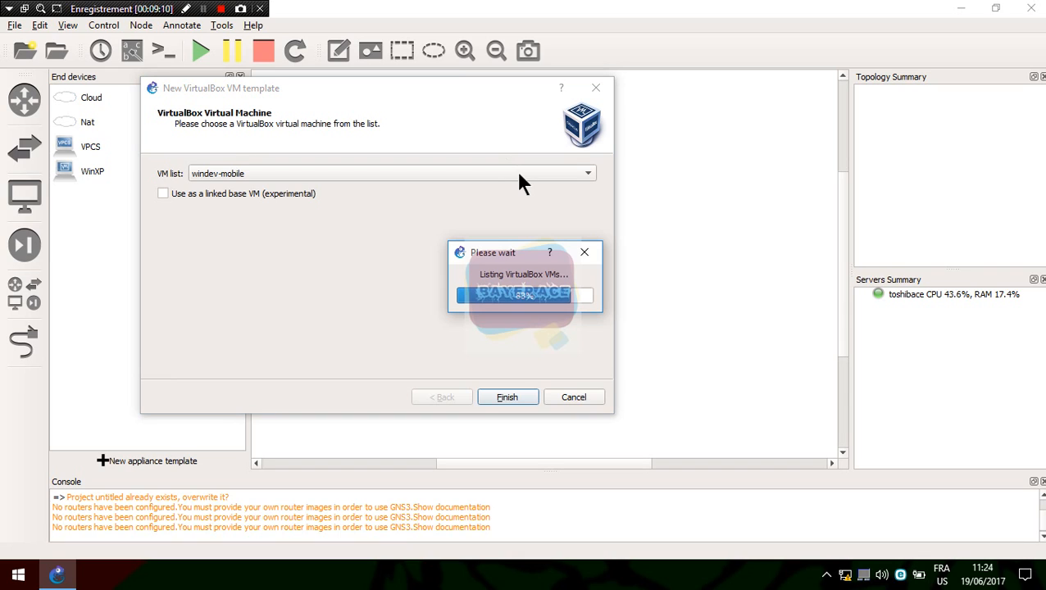
click(521, 180)
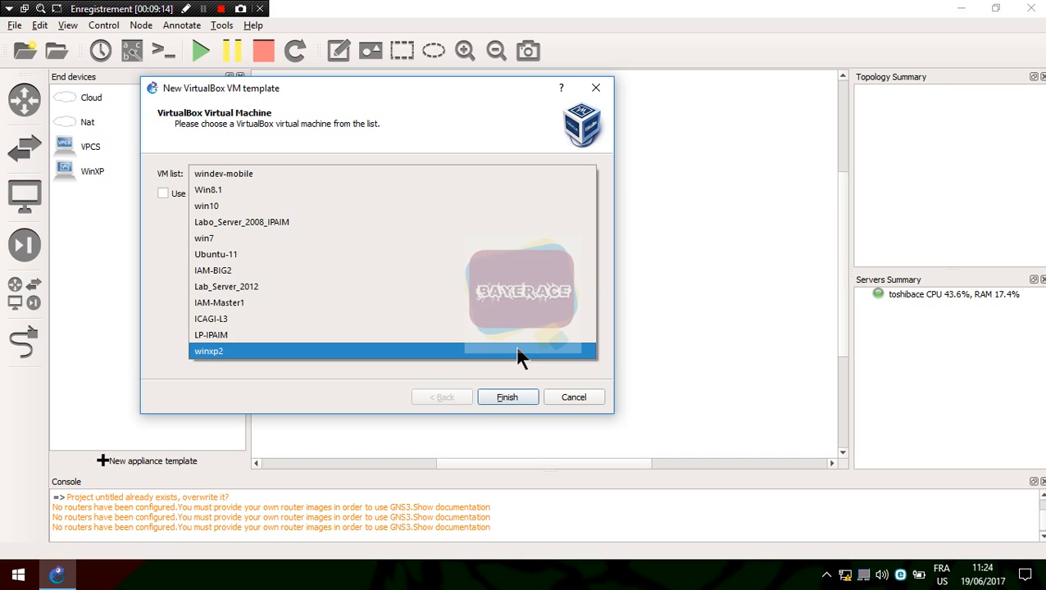
click(518, 354)
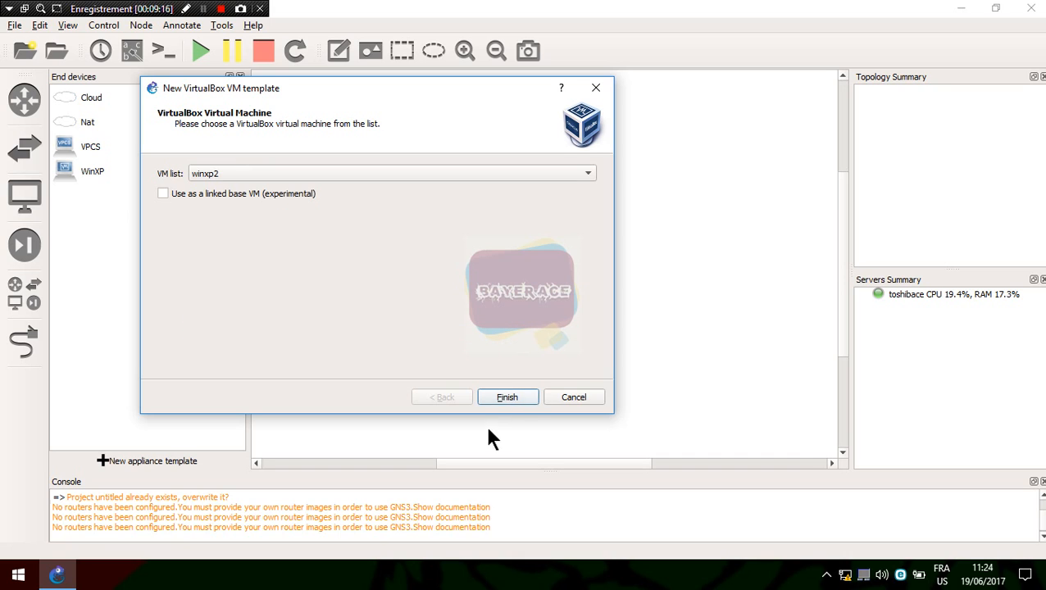
click(519, 399)
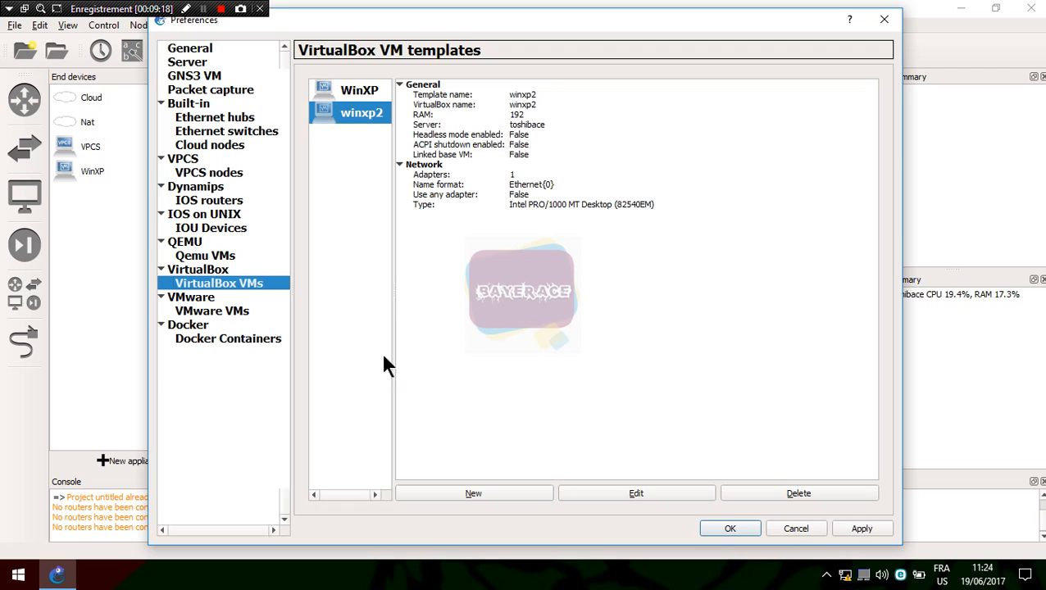
Allow GNS3 to use any configured VirtualBox adapter for the winxp2 template and apply the preferences
click(447, 196)
click(638, 491)
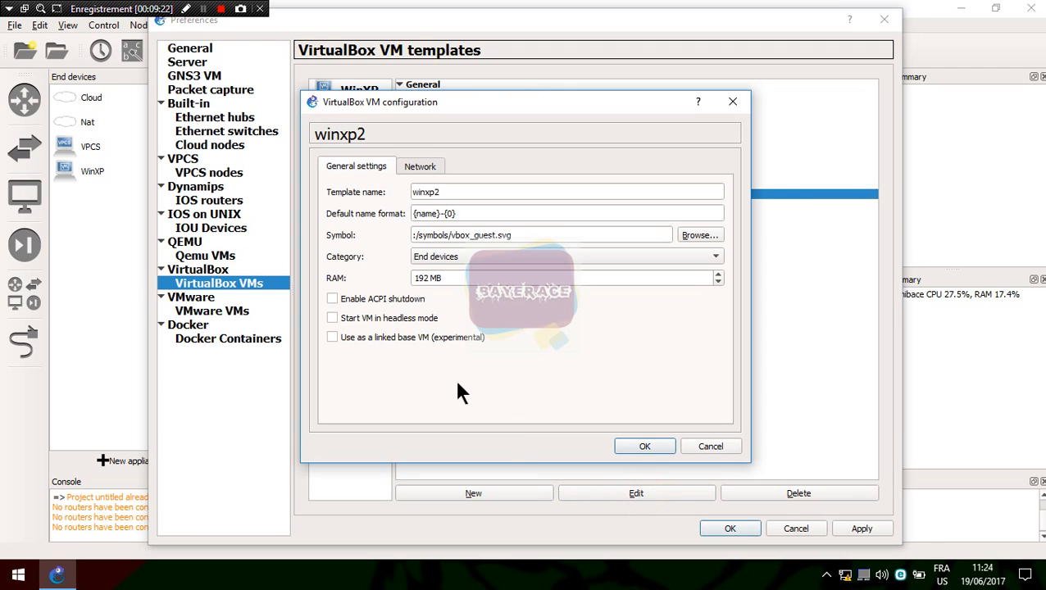
click(416, 165)
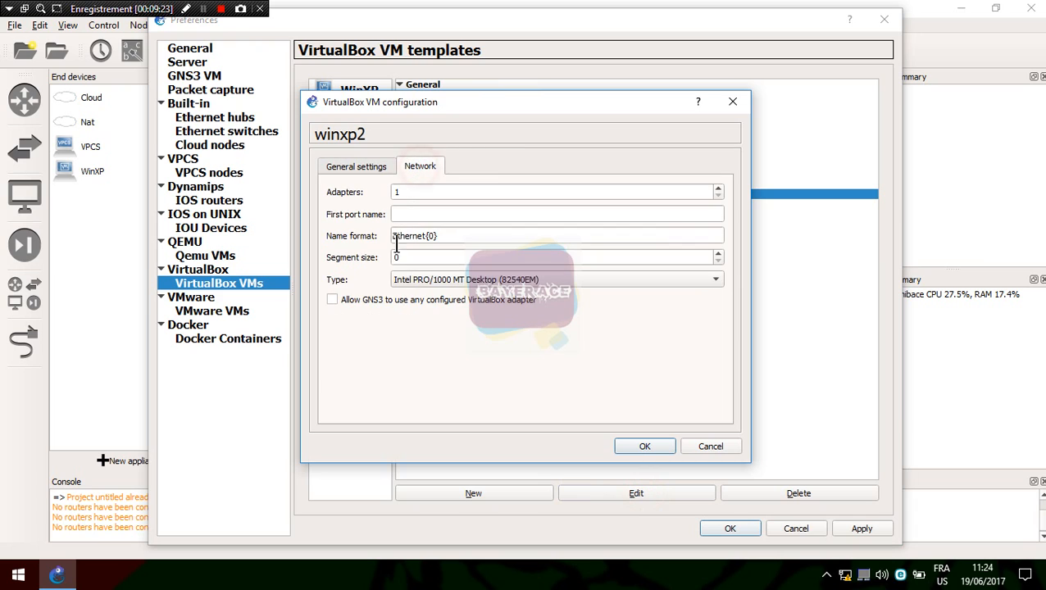
click(345, 300)
click(653, 446)
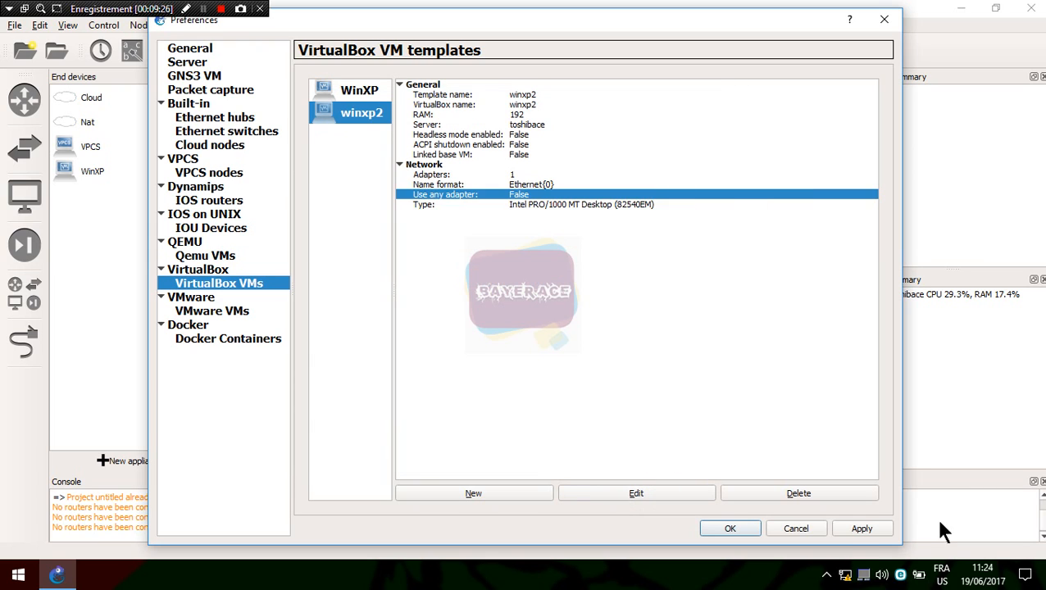
click(862, 529)
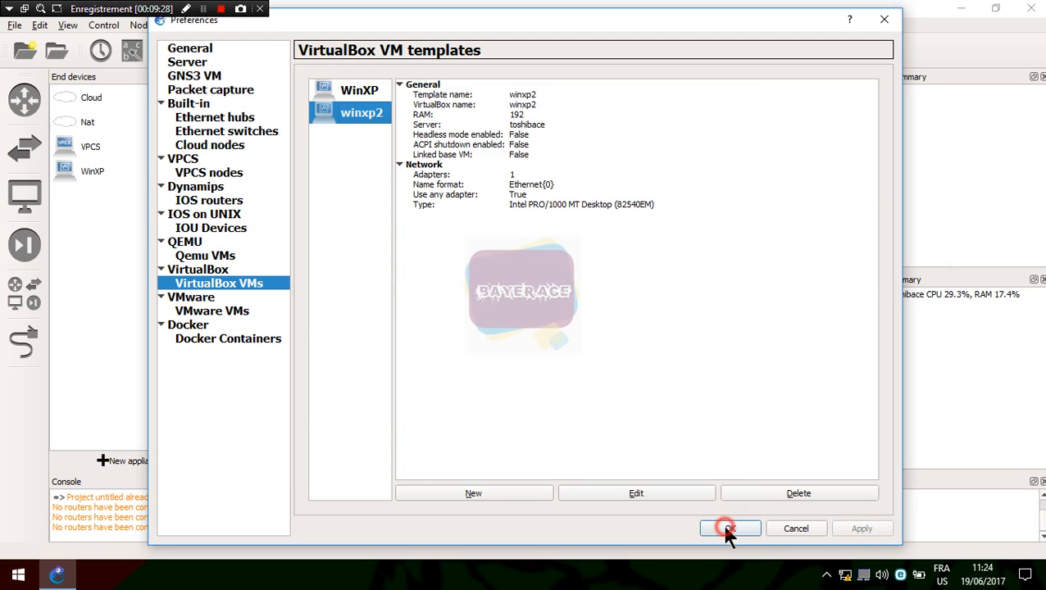
click(728, 530)
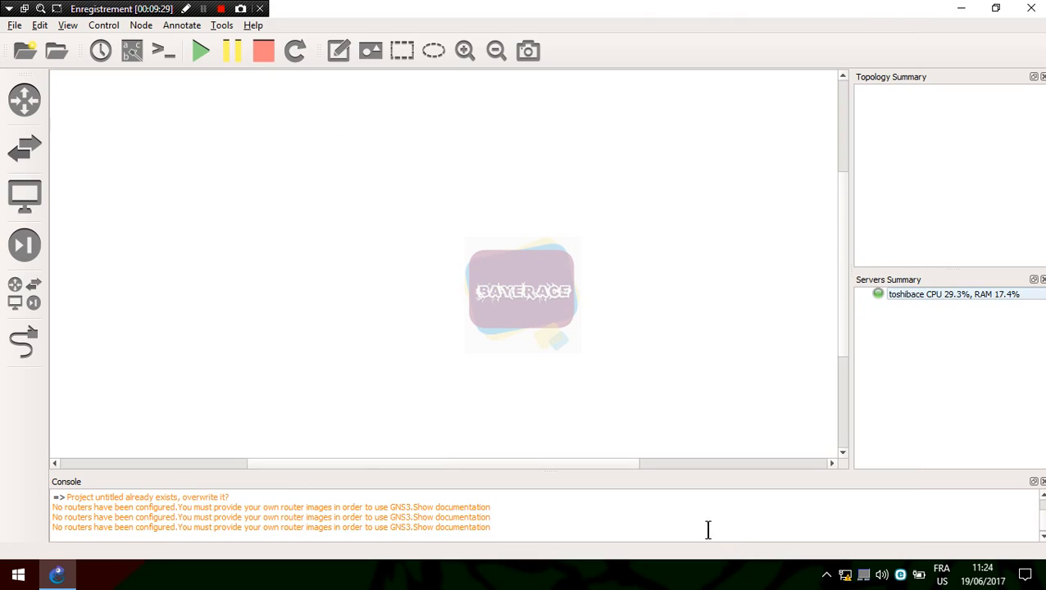
Create a new end-device template of the VirtualBox virtual machine type using the win7 VM
click(41, 212)
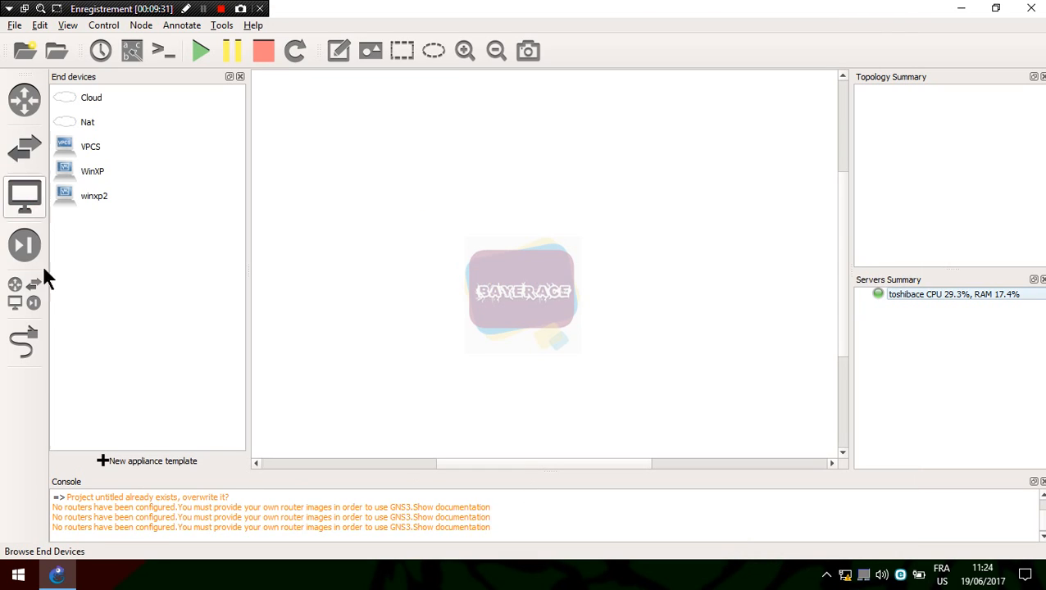
click(141, 466)
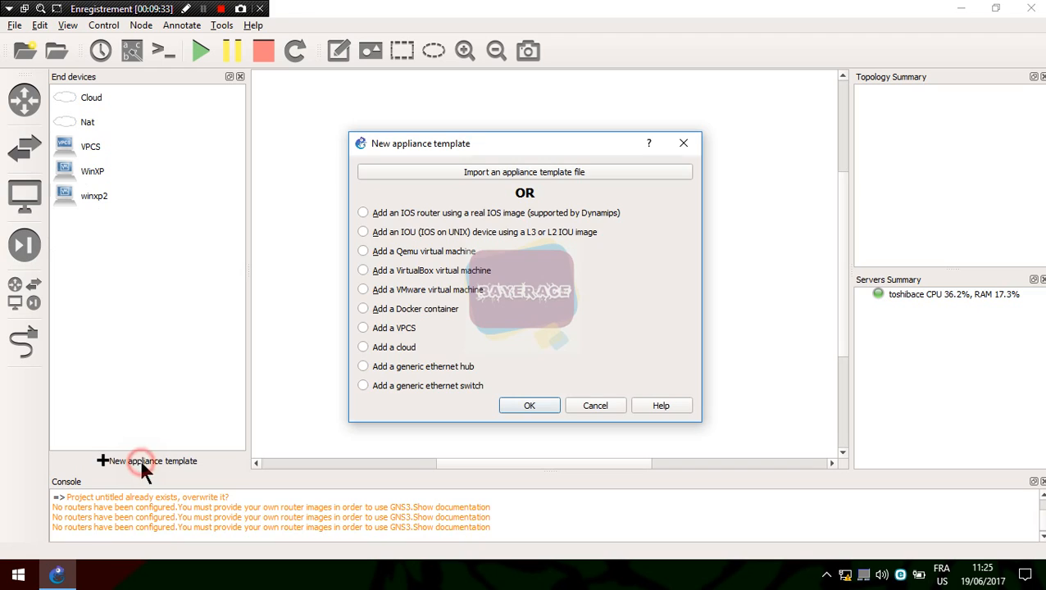
click(447, 270)
click(531, 405)
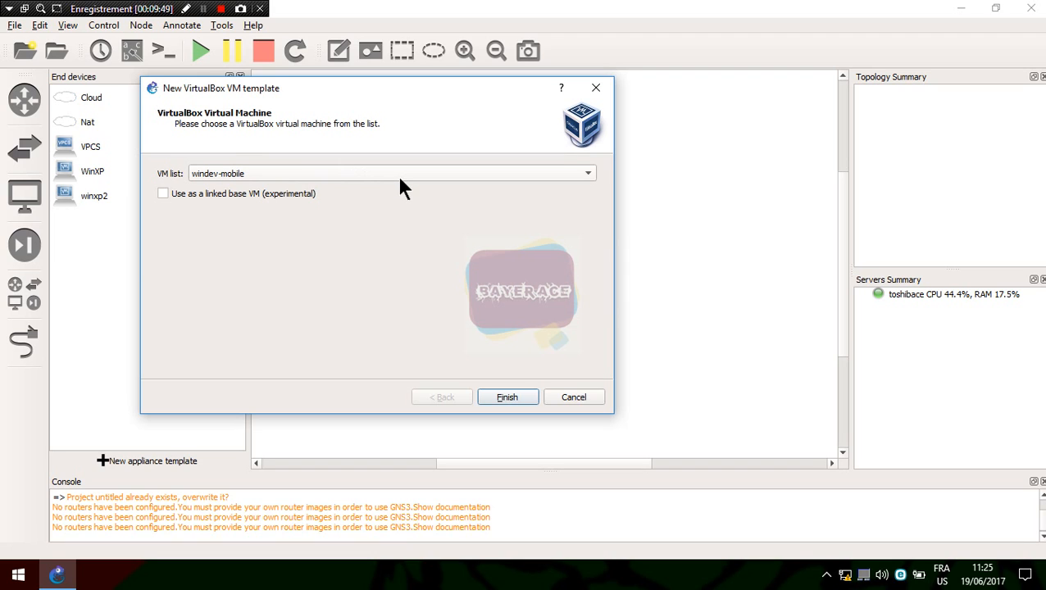
click(400, 182)
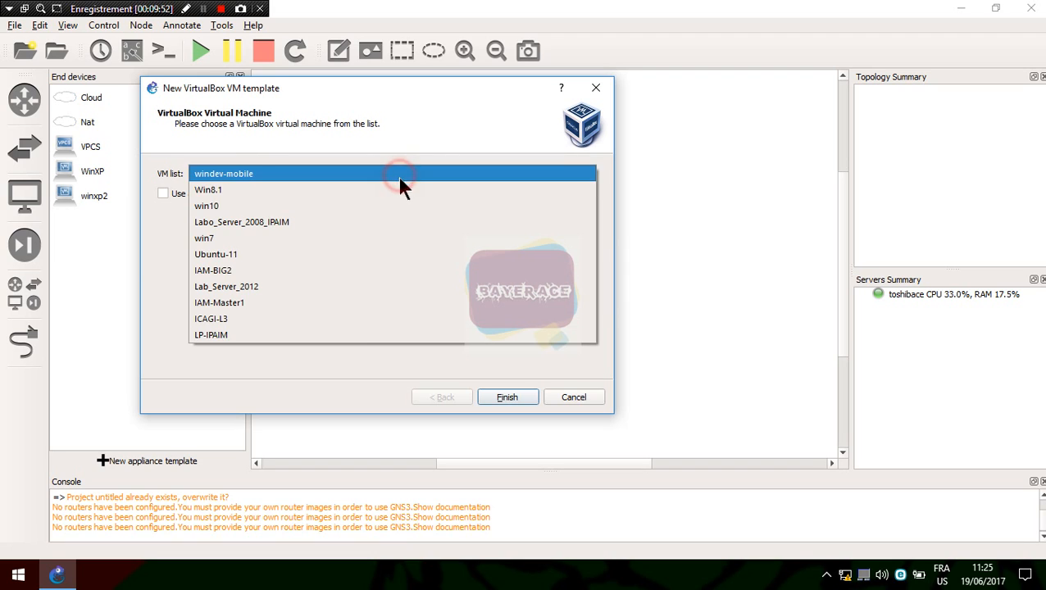
click(356, 237)
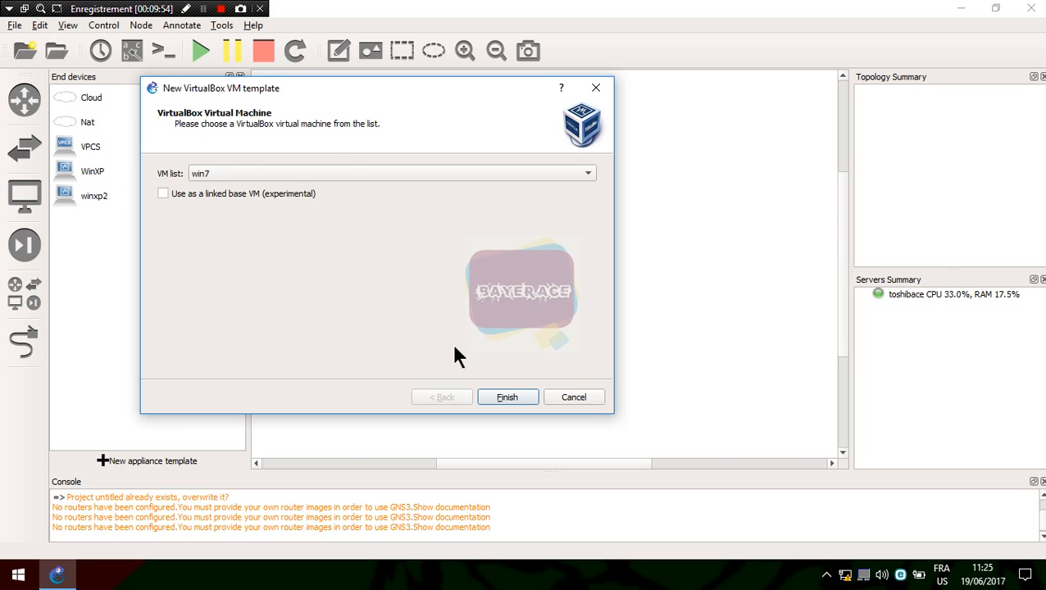
click(507, 397)
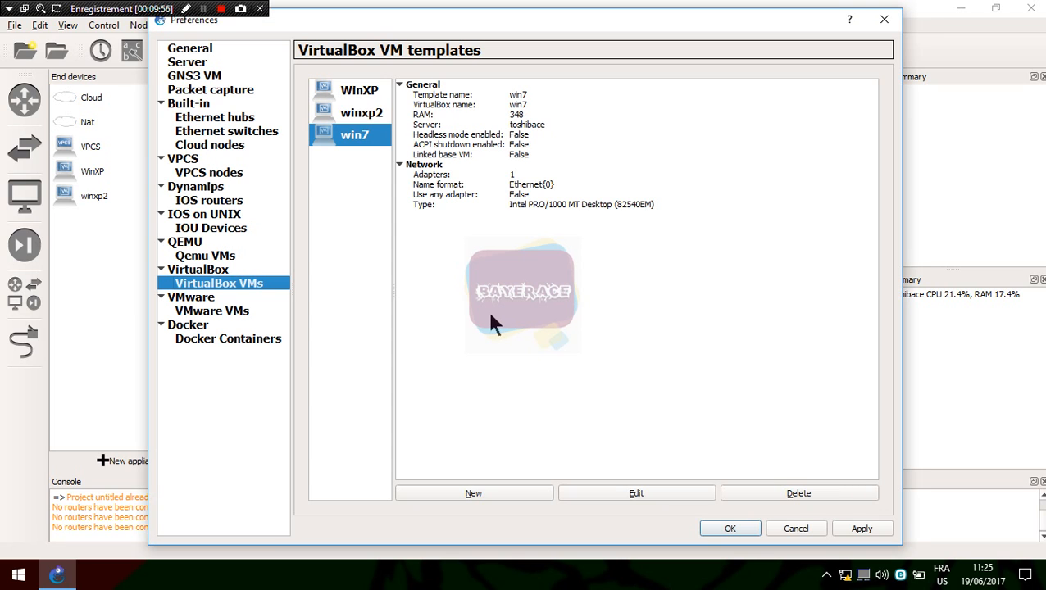
Allow GNS3 to use any configured VirtualBox adapter for the win7 template and apply the preferences
click(428, 185)
click(435, 193)
click(436, 194)
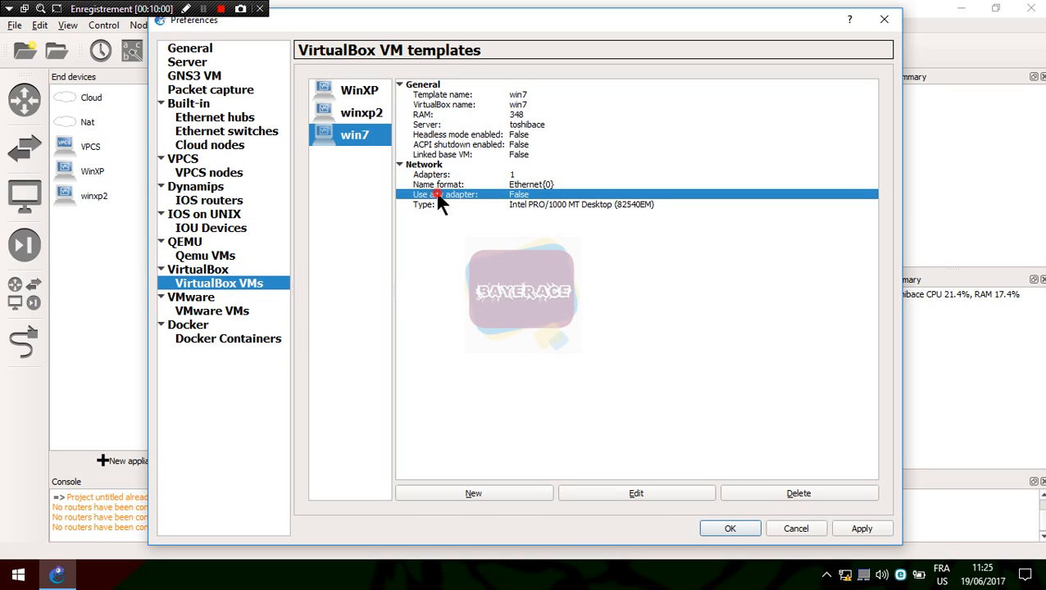
click(664, 493)
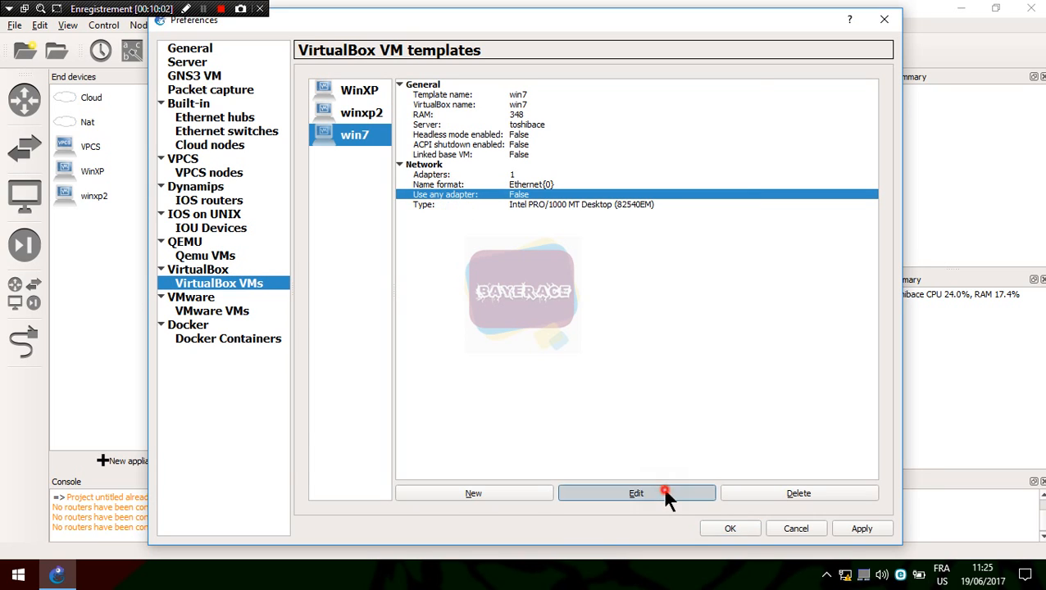
click(418, 169)
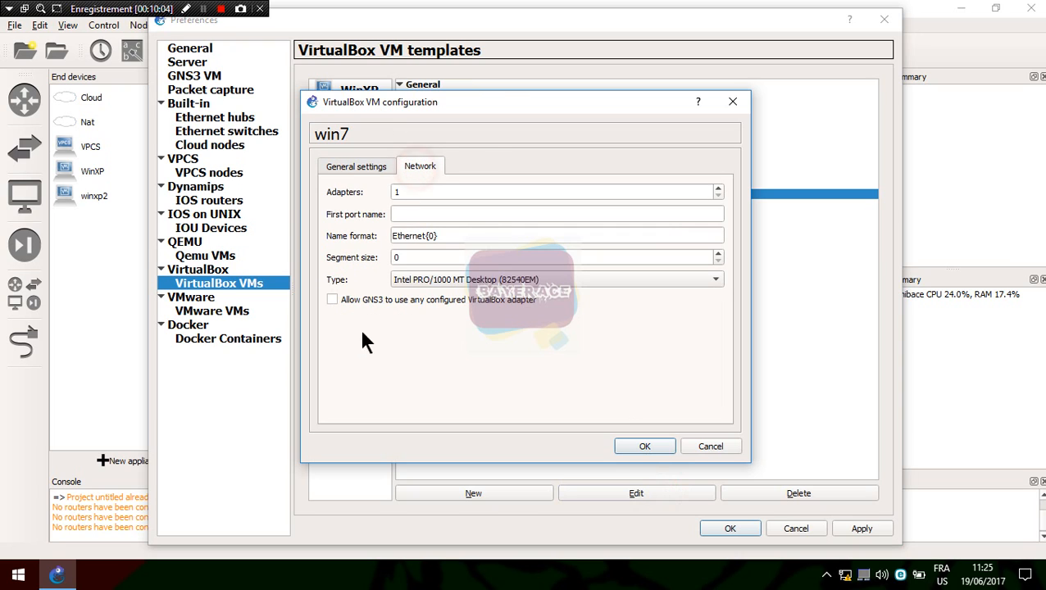
click(354, 297)
click(659, 443)
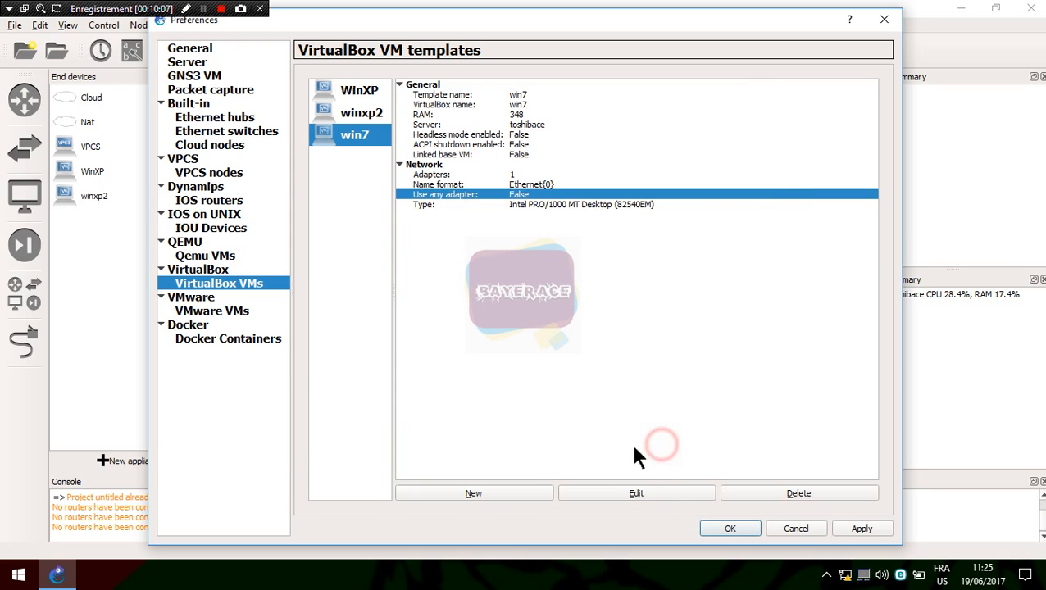
click(862, 526)
click(729, 529)
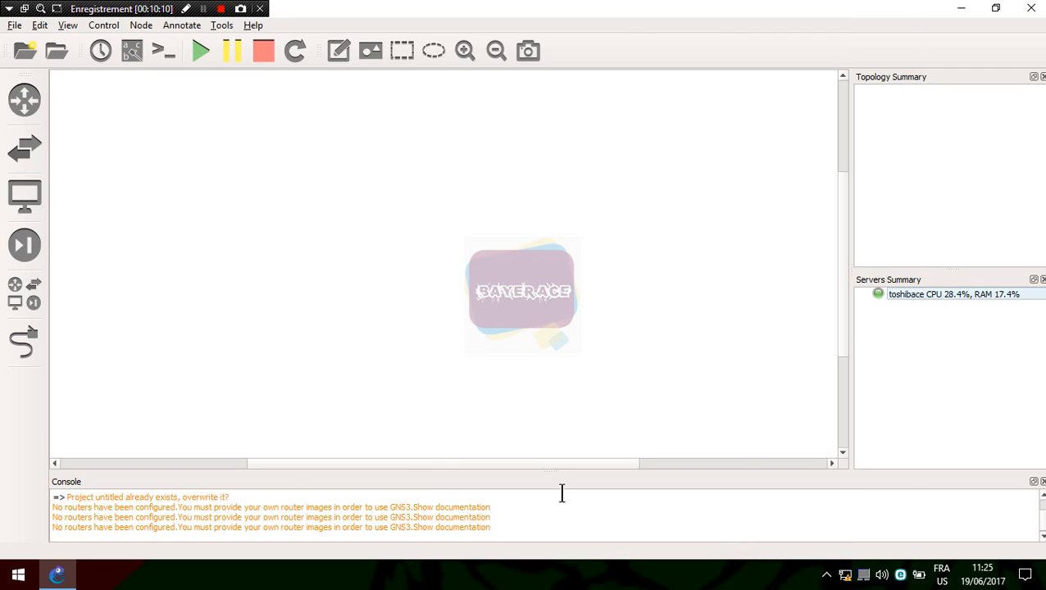
click(28, 197)
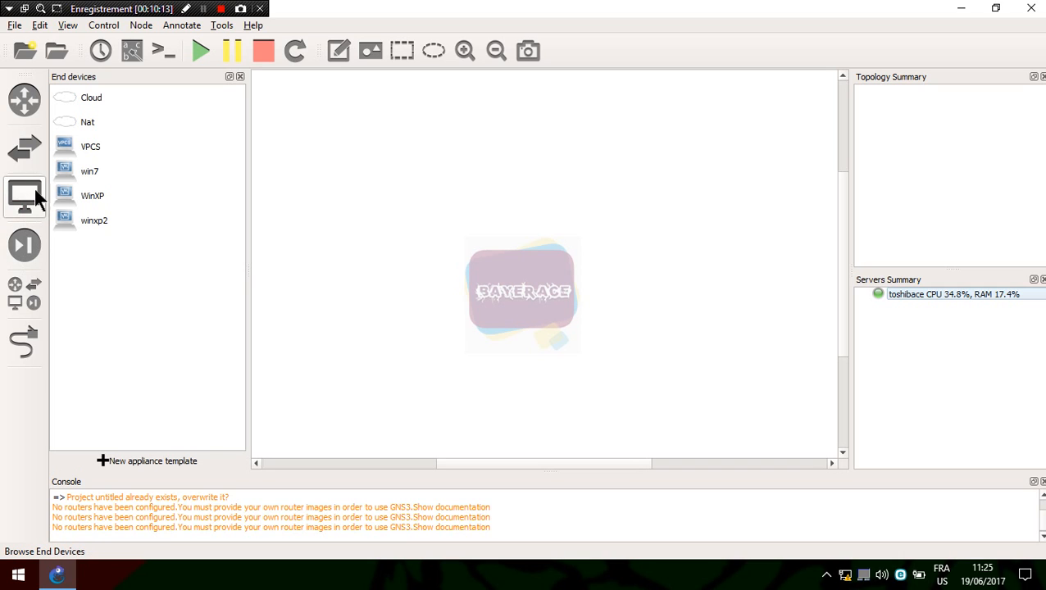
Place a c2691 router, an Ethernet switch to its lower left and a WinXP machine below the switch in the workspace
click(25, 101)
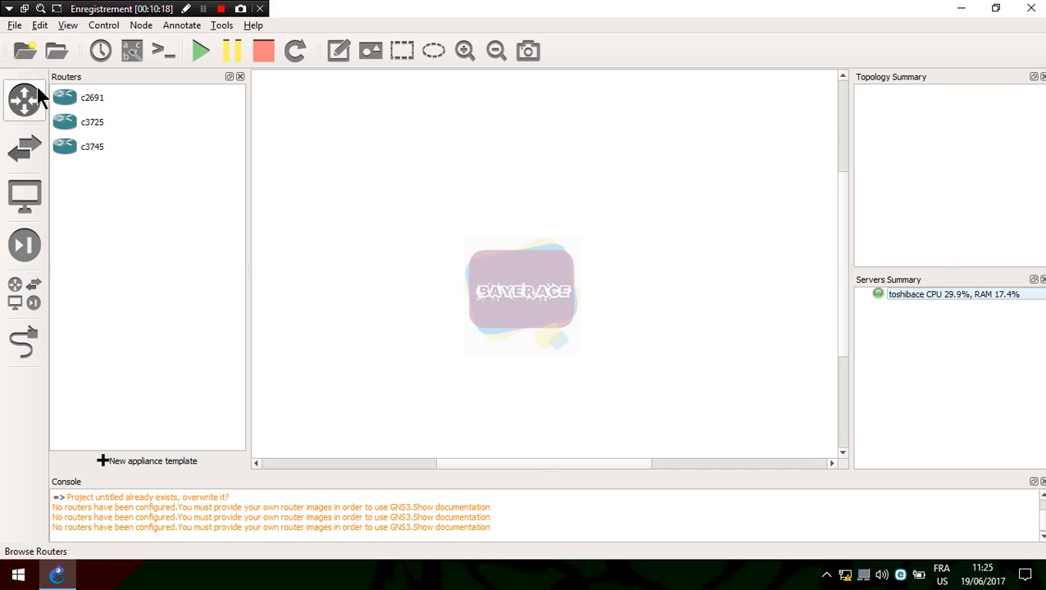
drag(72, 106, 588, 201)
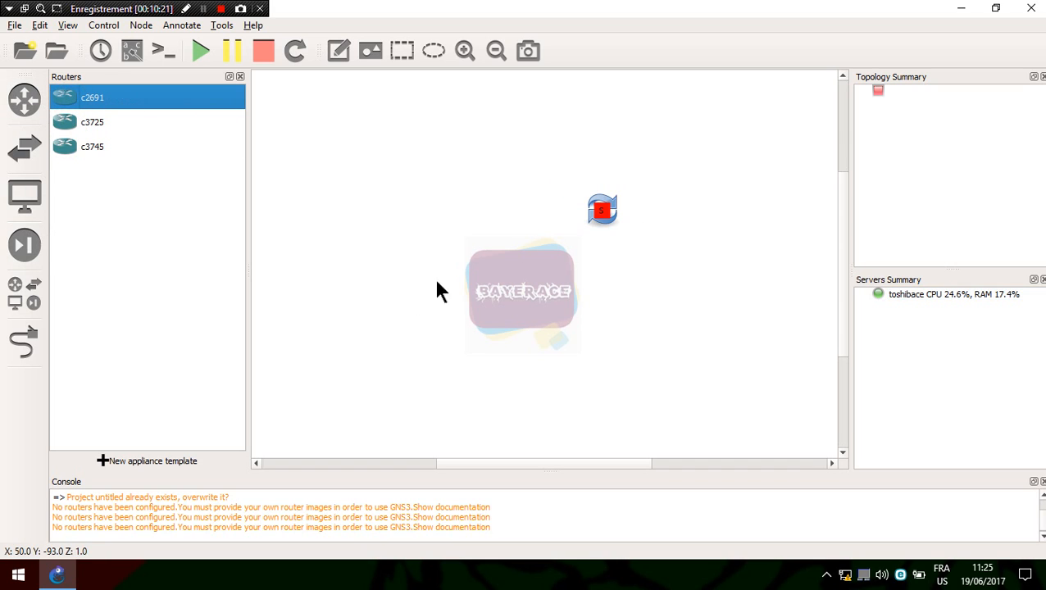
click(27, 160)
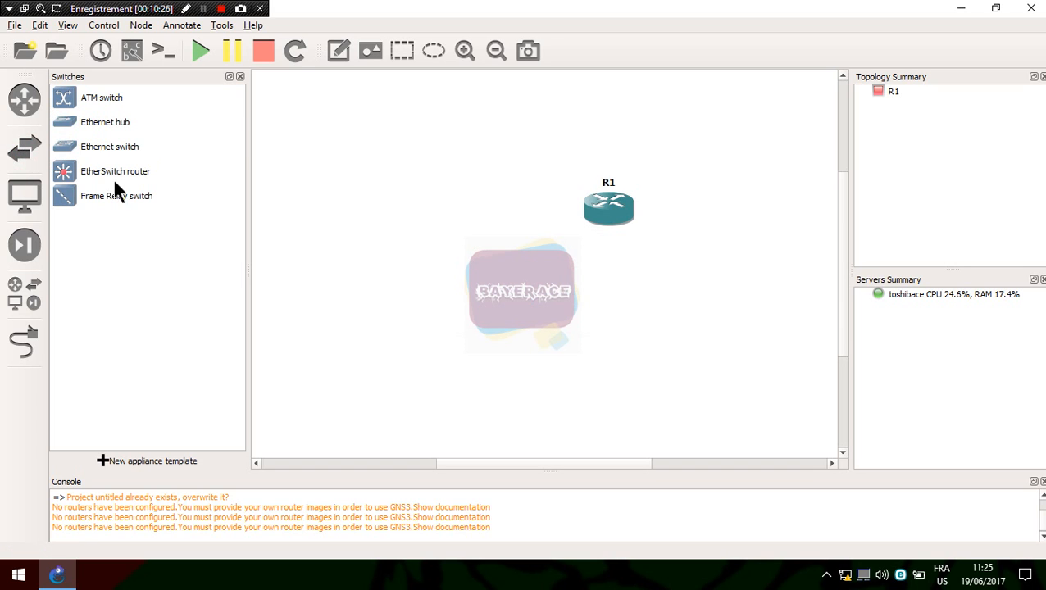
drag(102, 151, 490, 271)
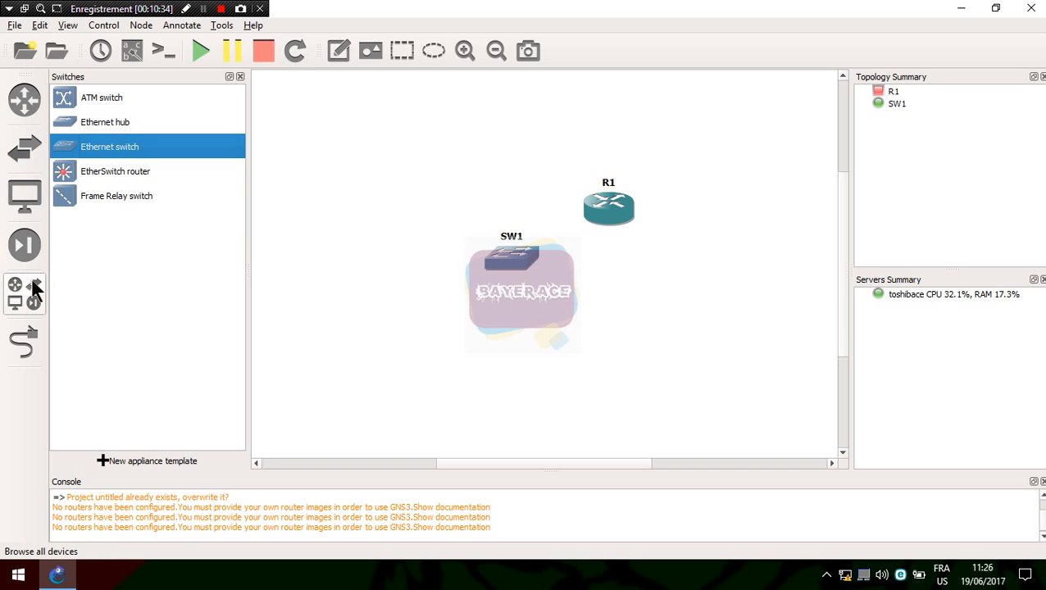
click(31, 199)
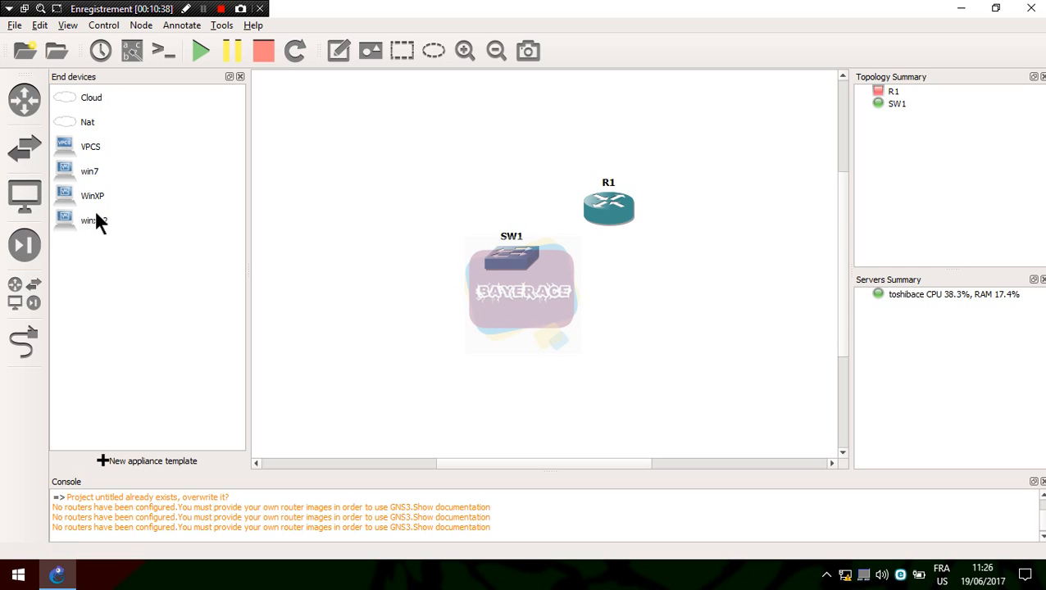
drag(86, 194, 397, 342)
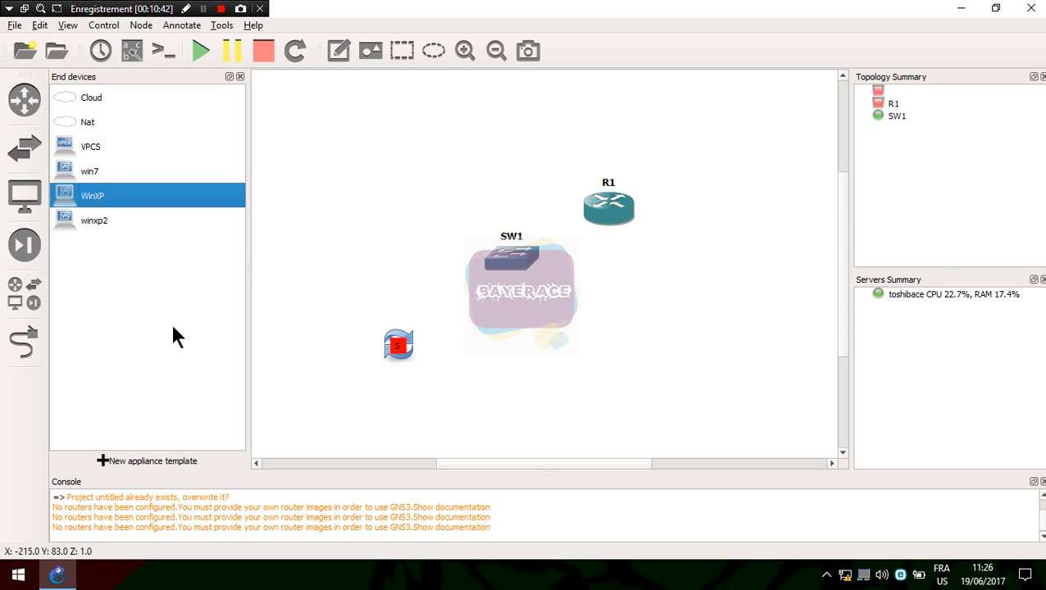
Link WinXP's Ethernet0 port to Ethernet0 on switch SW1
click(24, 344)
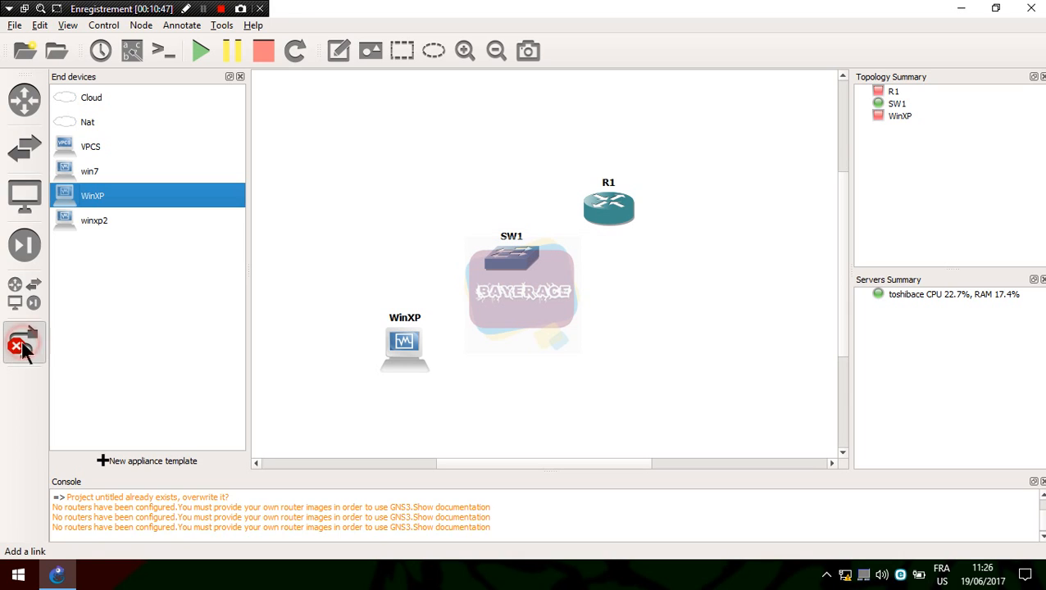
click(414, 339)
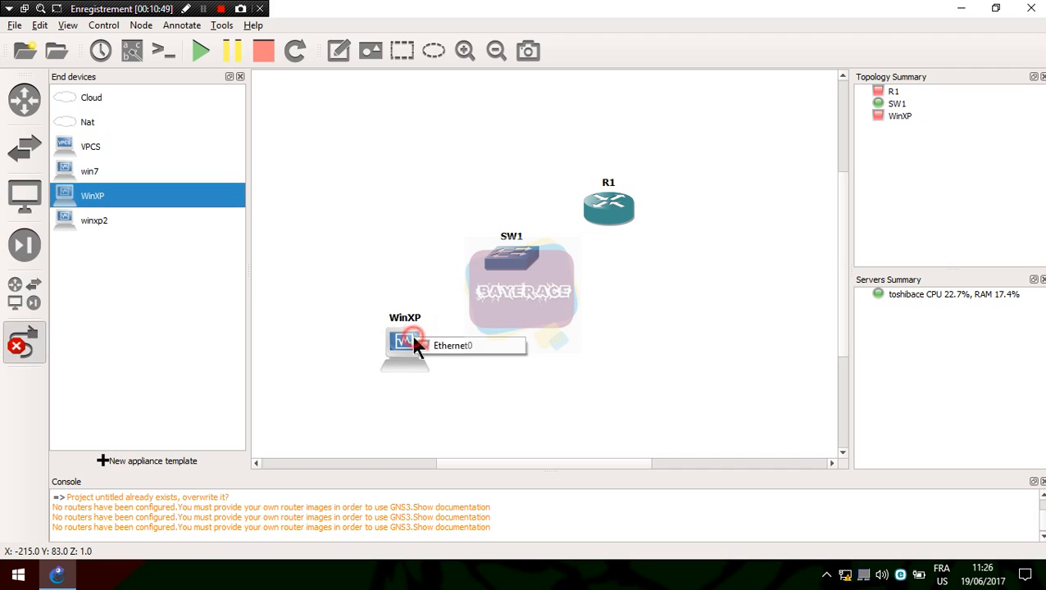
click(482, 355)
click(506, 267)
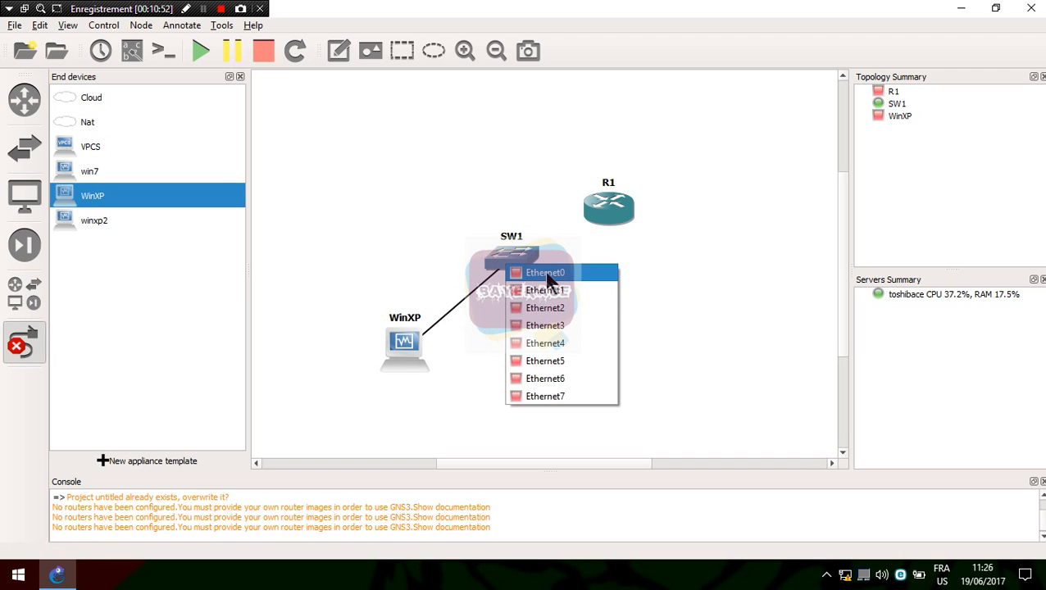
click(546, 275)
Link Ethernet1 on switch SW1 to FastEthernet0/0 on router R1 and finish adding links
click(27, 351)
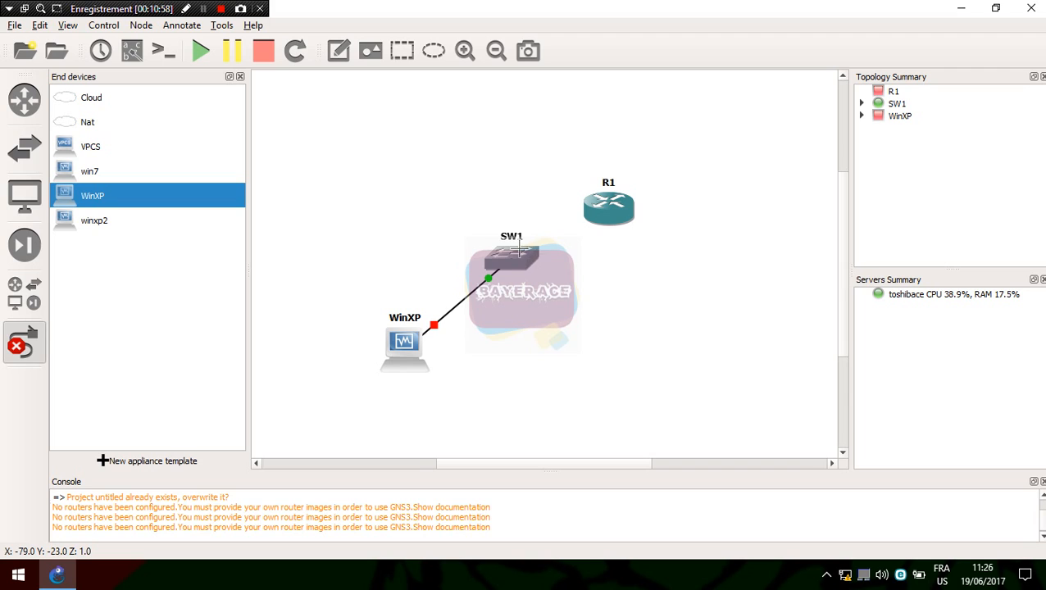
click(518, 252)
click(557, 280)
click(602, 212)
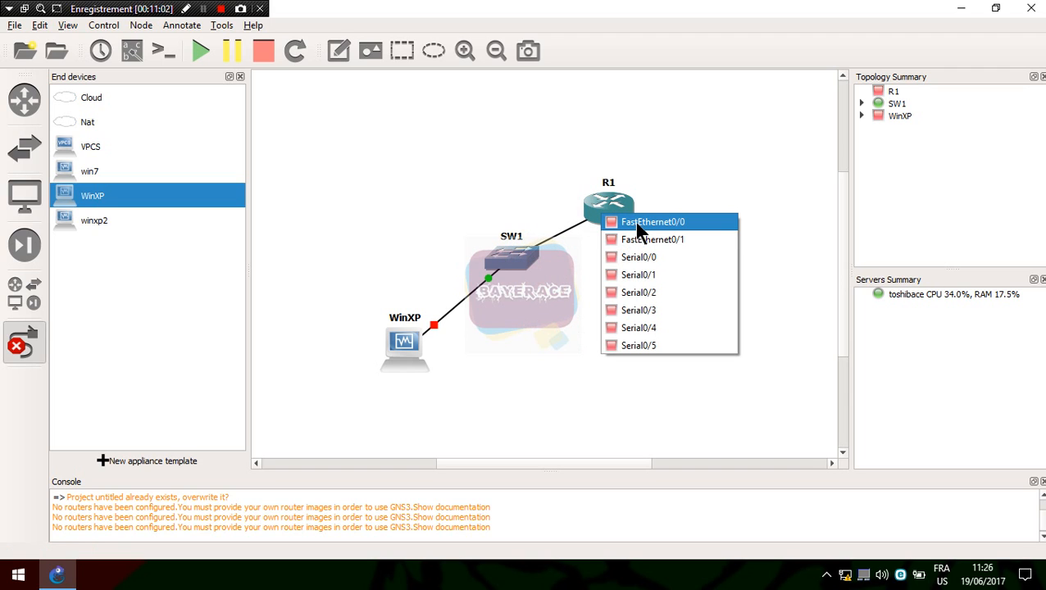
click(638, 225)
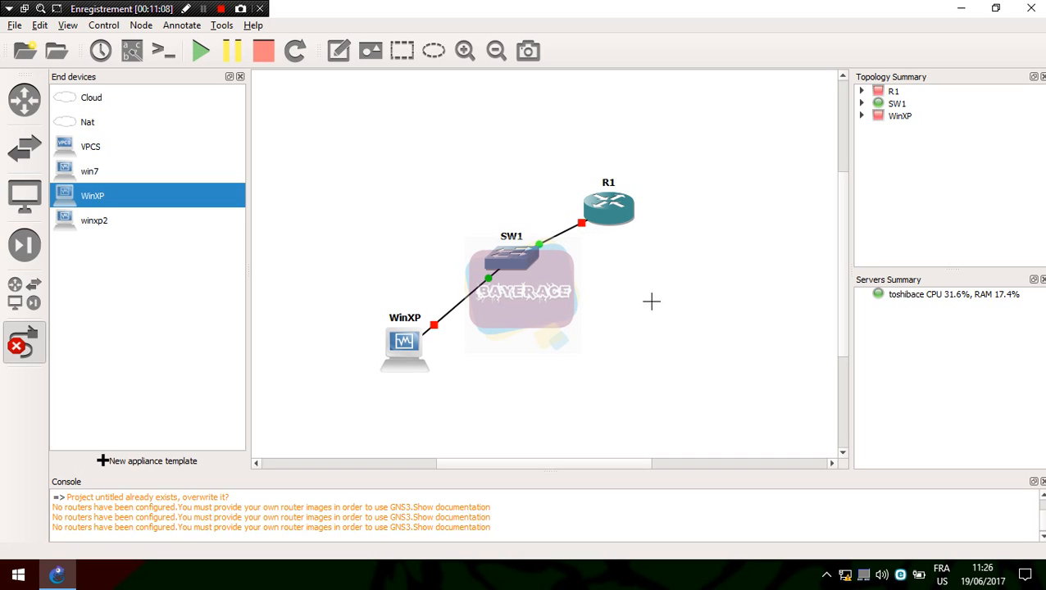
click(21, 342)
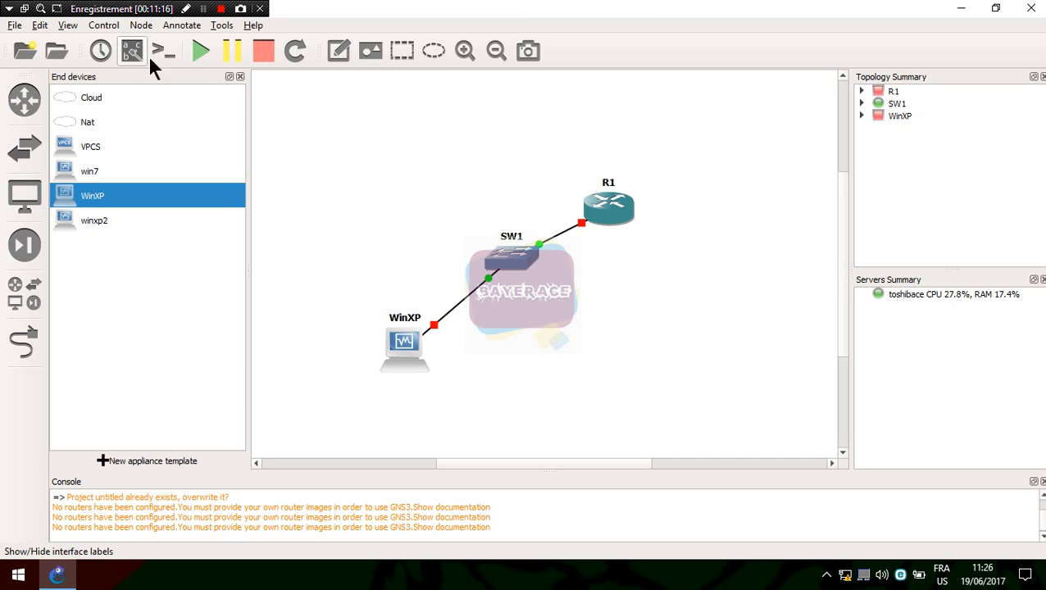
Start all nodes in the topology and move the WinXP virtual machine window away from the screen corner
click(196, 57)
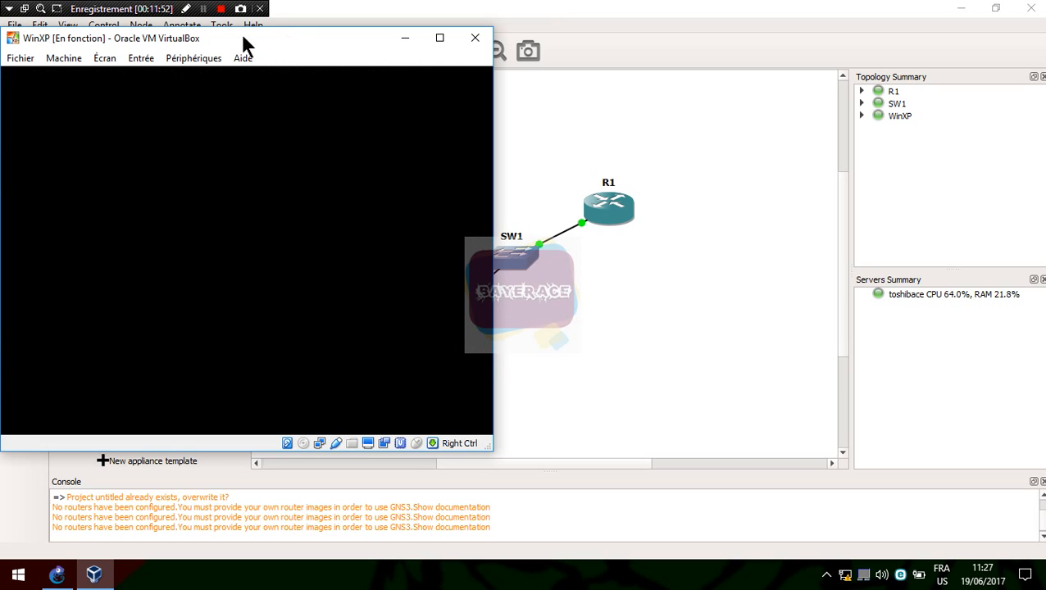
click(205, 9)
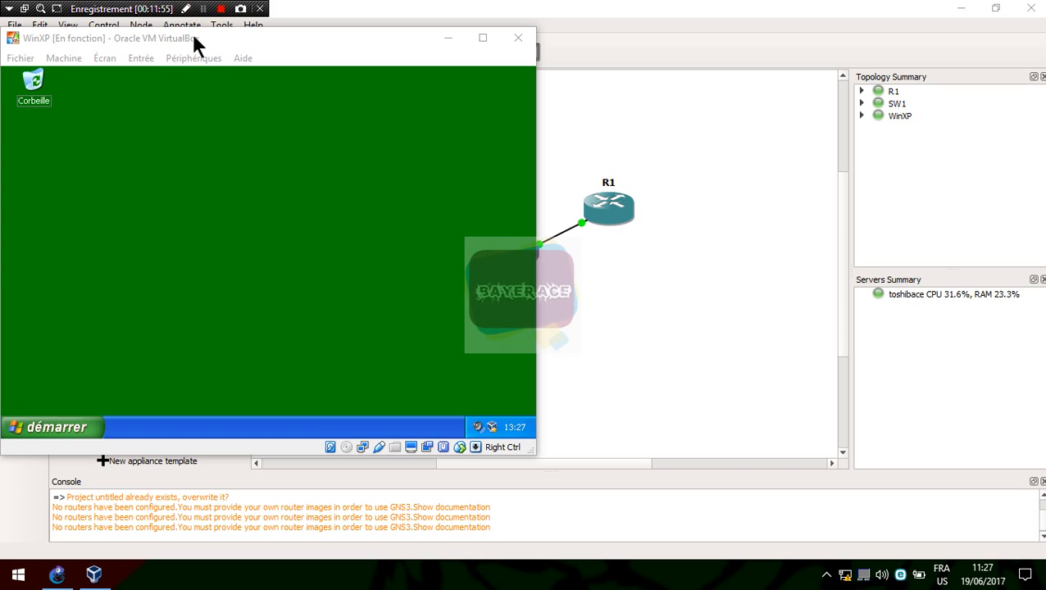
drag(194, 39, 250, 99)
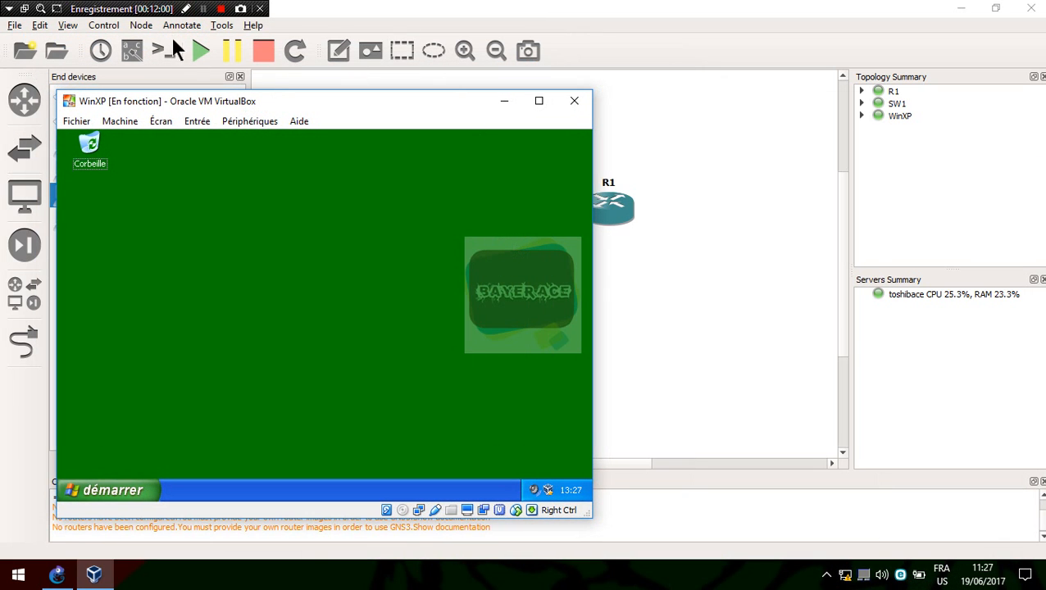
drag(348, 110, 379, 109)
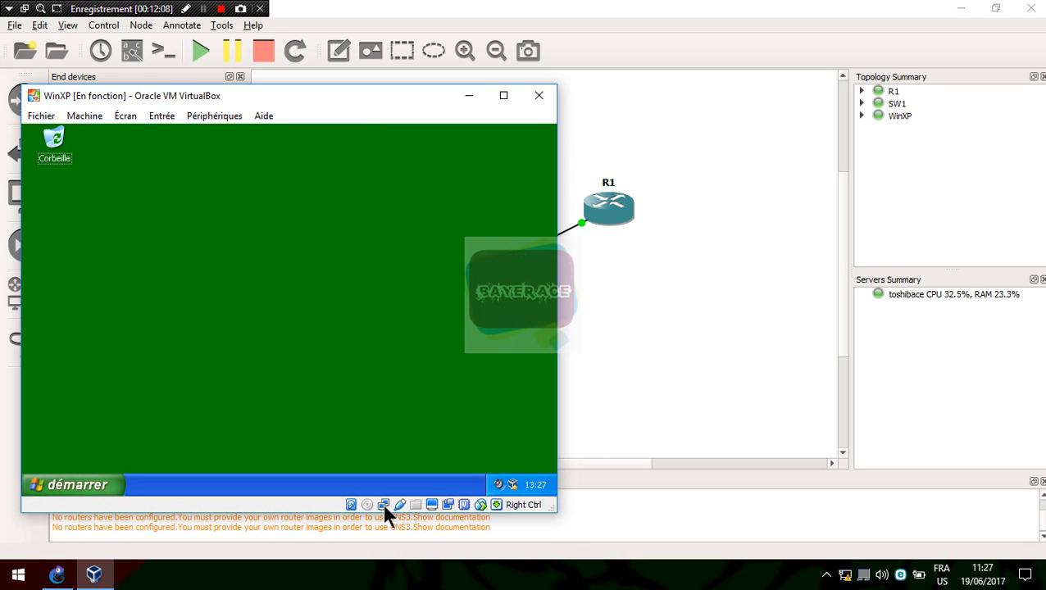
Examine the running WinXP machine's network settings, including the advanced adapter properties, and close them without changes
mouse_move(385, 506)
right_click(384, 506)
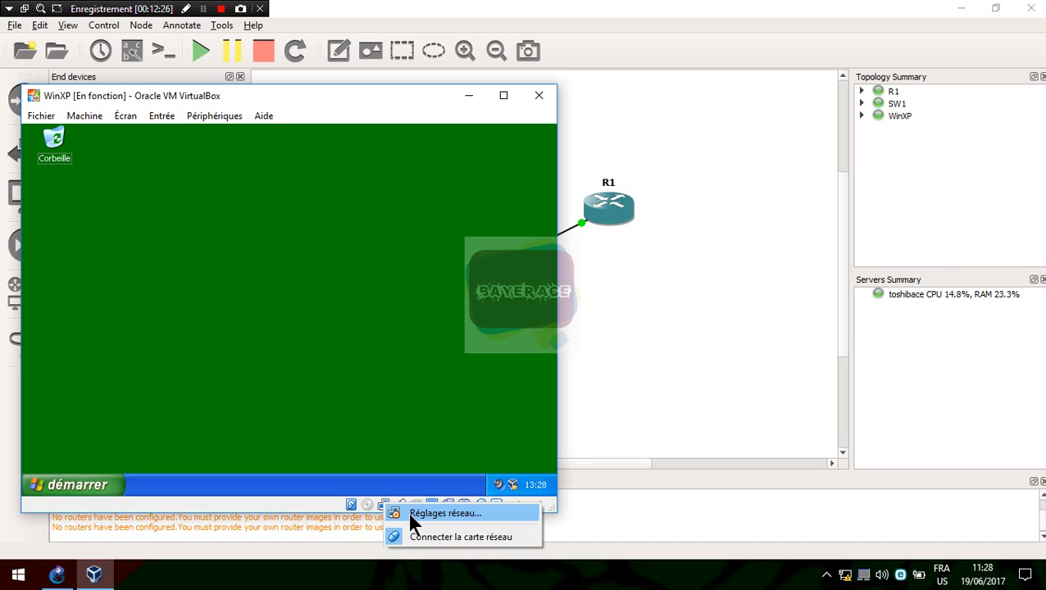
click(445, 514)
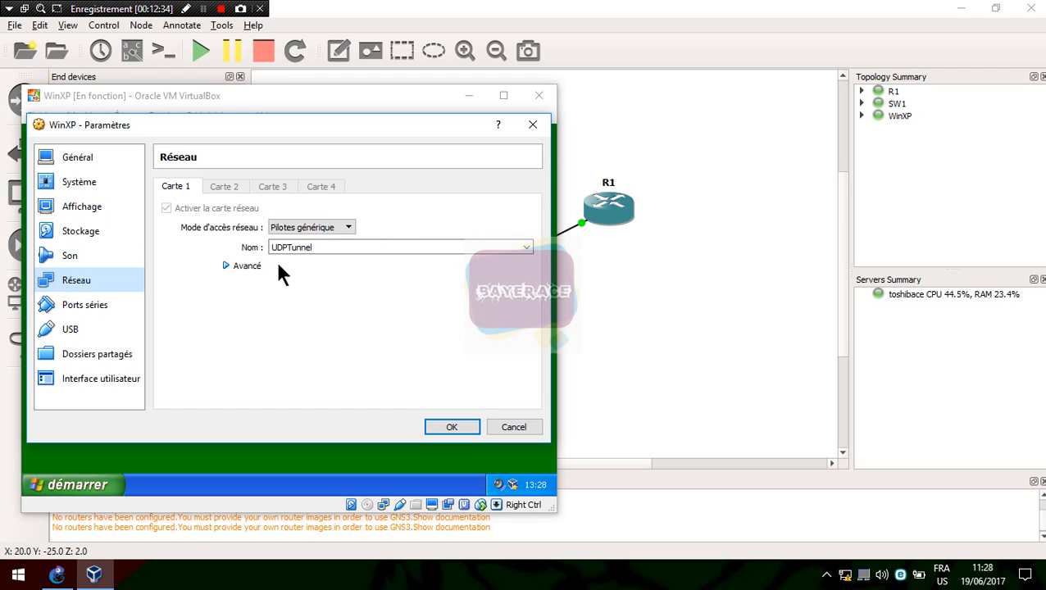
click(232, 265)
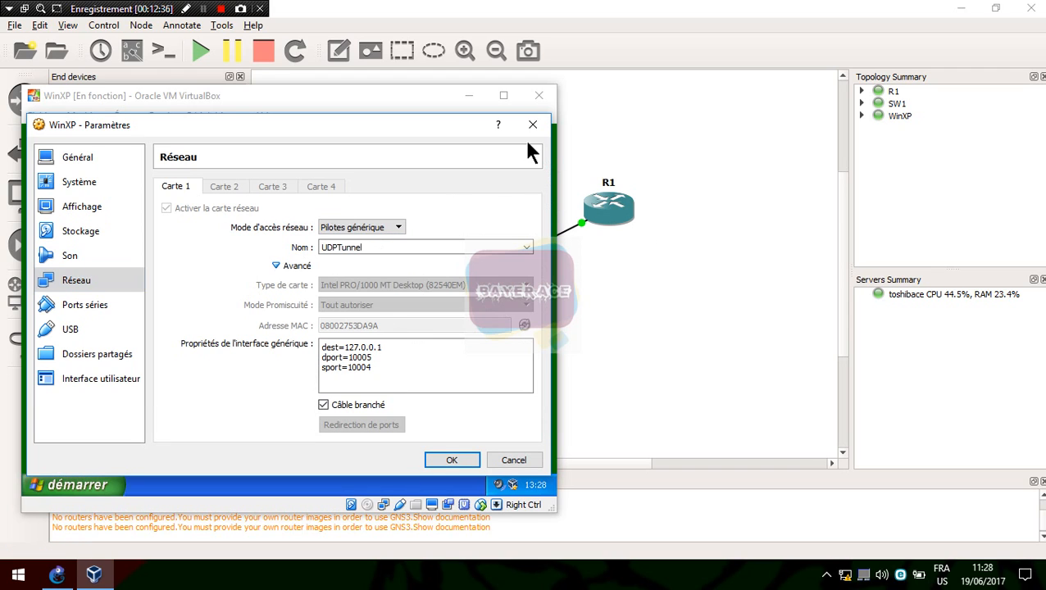
click(533, 124)
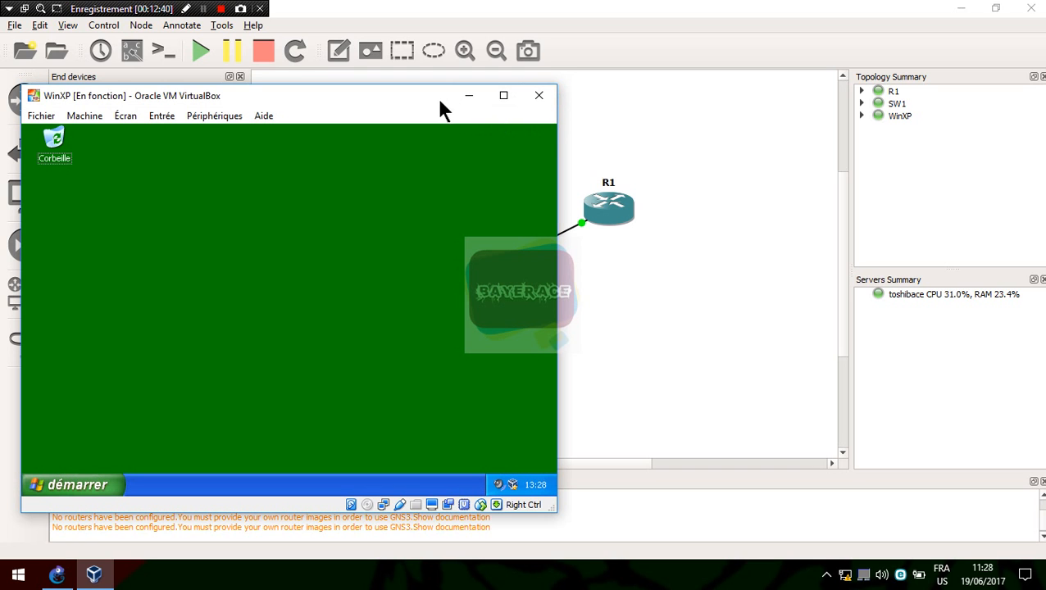
Open the consoles of the topology's nodes and minimize the WinXP console so router R1's console is in front
drag(414, 108, 455, 258)
click(622, 206)
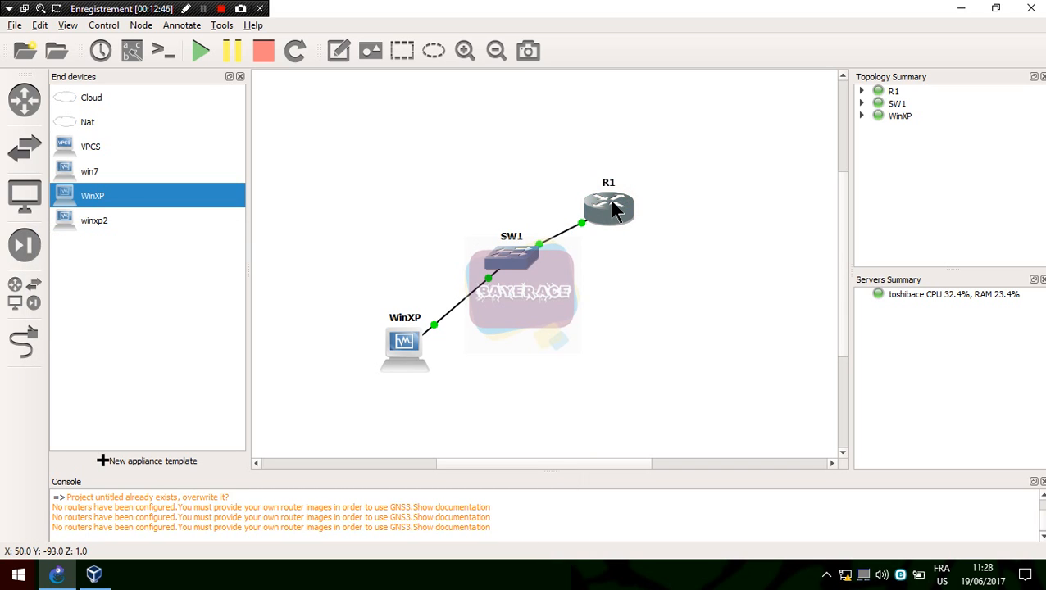
click(611, 201)
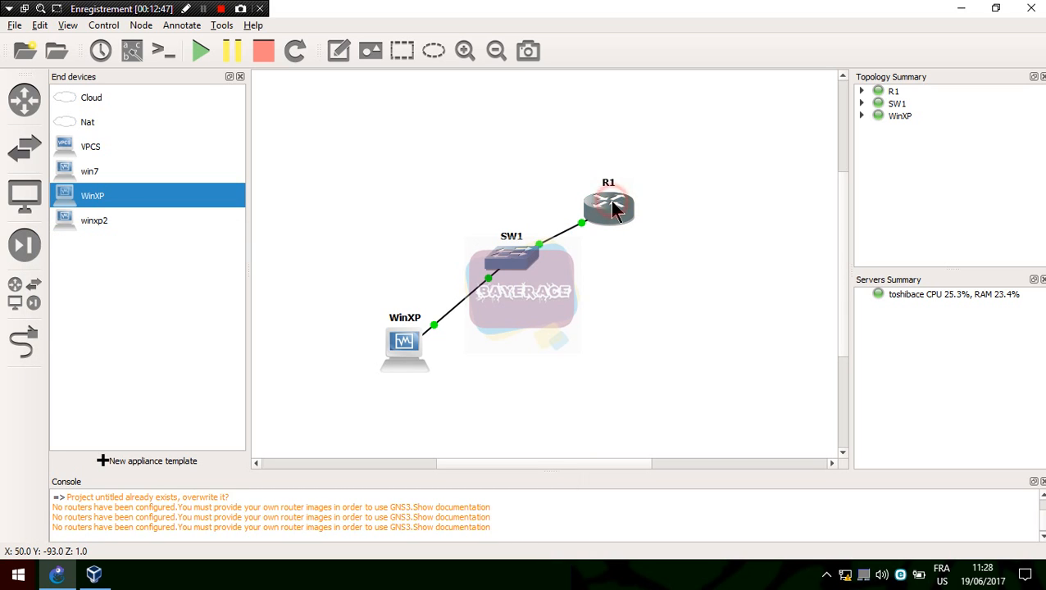
click(163, 54)
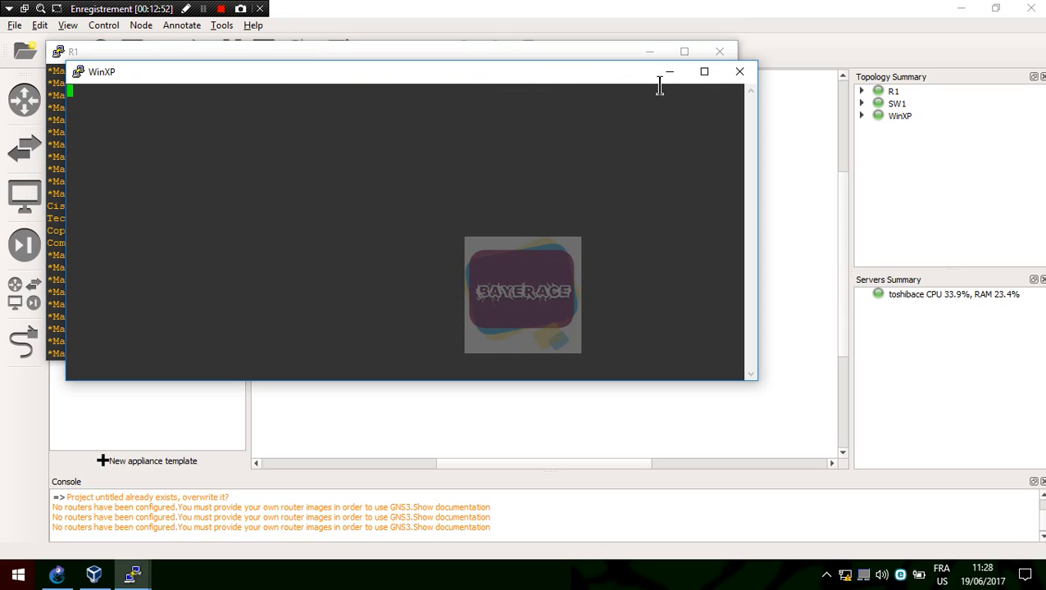
click(671, 73)
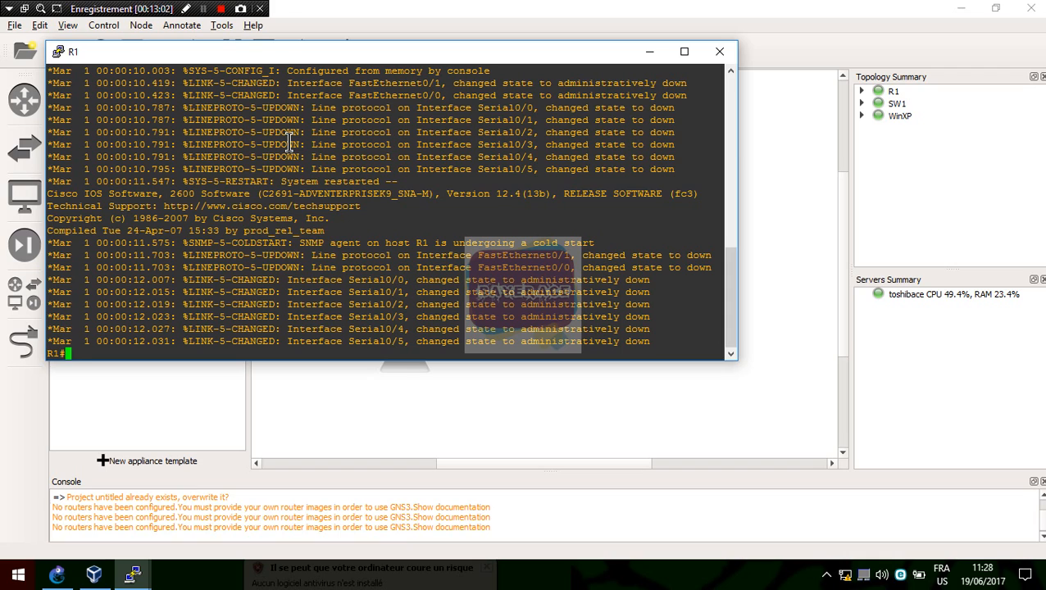
Enter global configuration mode on R1 and set the router's hostname to DKR
text(conf t)
key(Return)
text(hostnam)
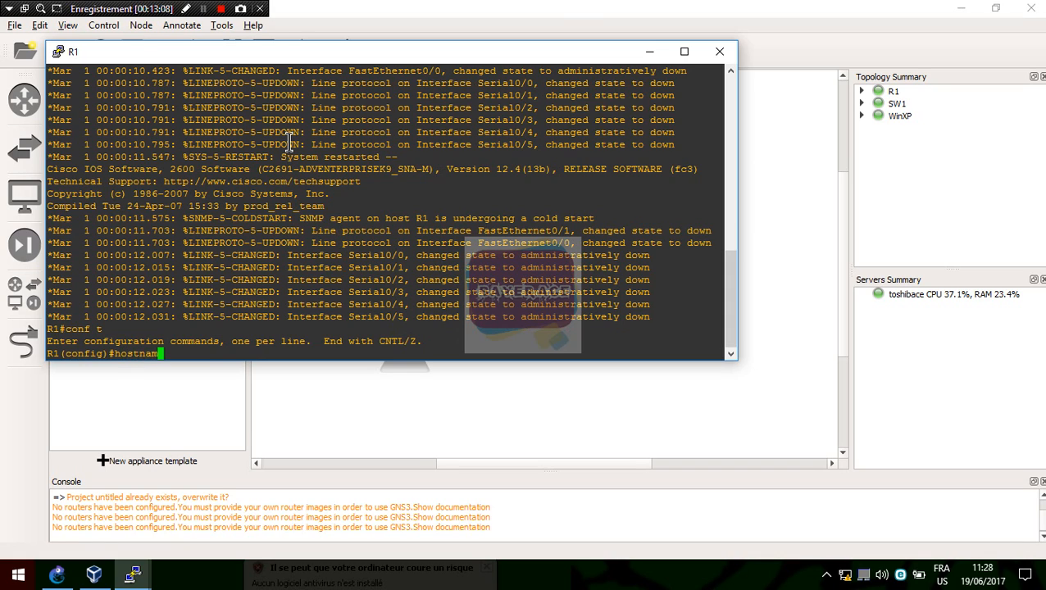
text(e DKR)
key(Return)
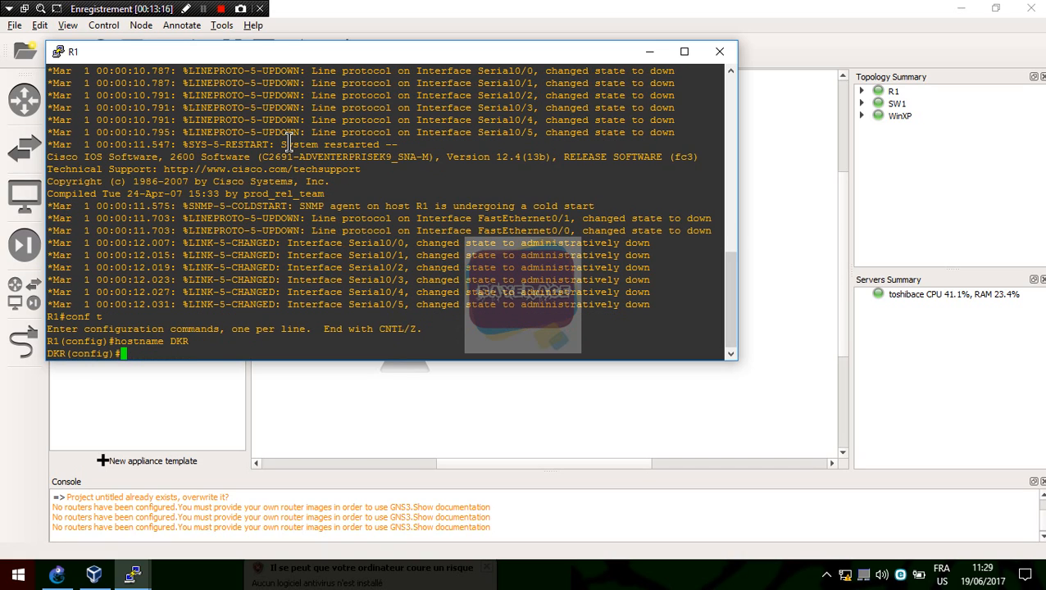
Enter interface configuration mode for fastEthernet 0/0 on the router
text(int)
key(Tab)
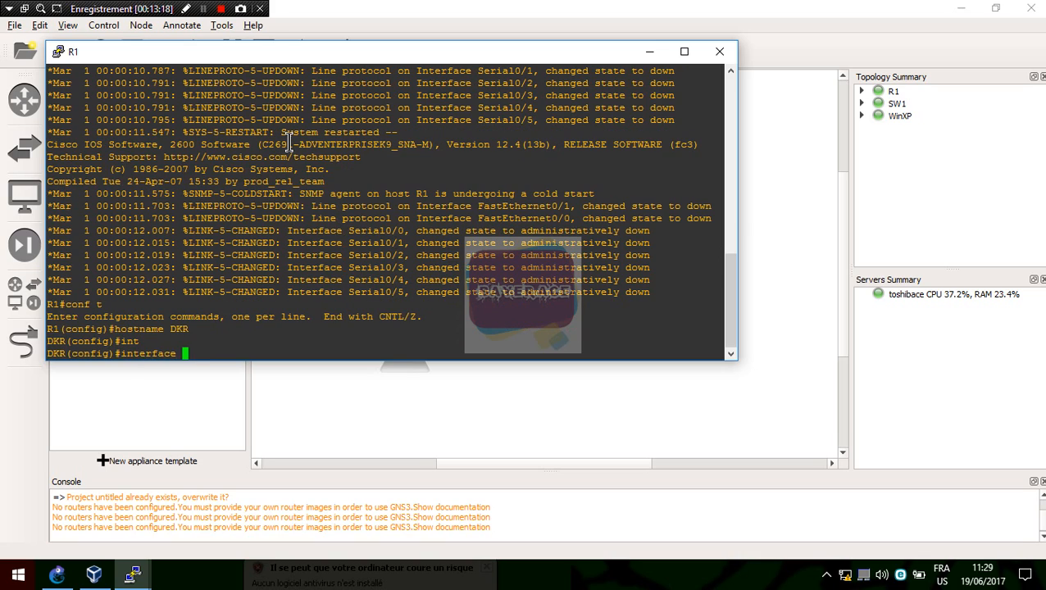
text(fa)
key(Tab)
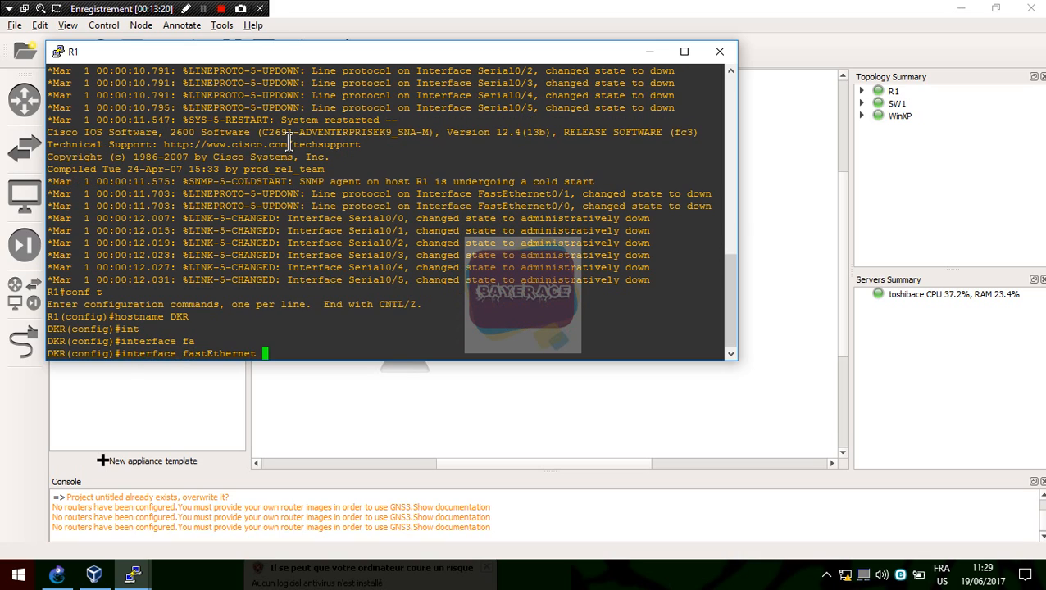
text([~/[~)
key(BackSpace)
key(BackSpace)
key(BackSpace)
key(BackSpace)
key(BackSpace)
text(0/0)
key(Return)
Assign IP address 10.0.0.1 with mask 255.0.0.0 to the router's fastEthernet 0/0 interface and enable it with no shutdown
text(IP ADD)
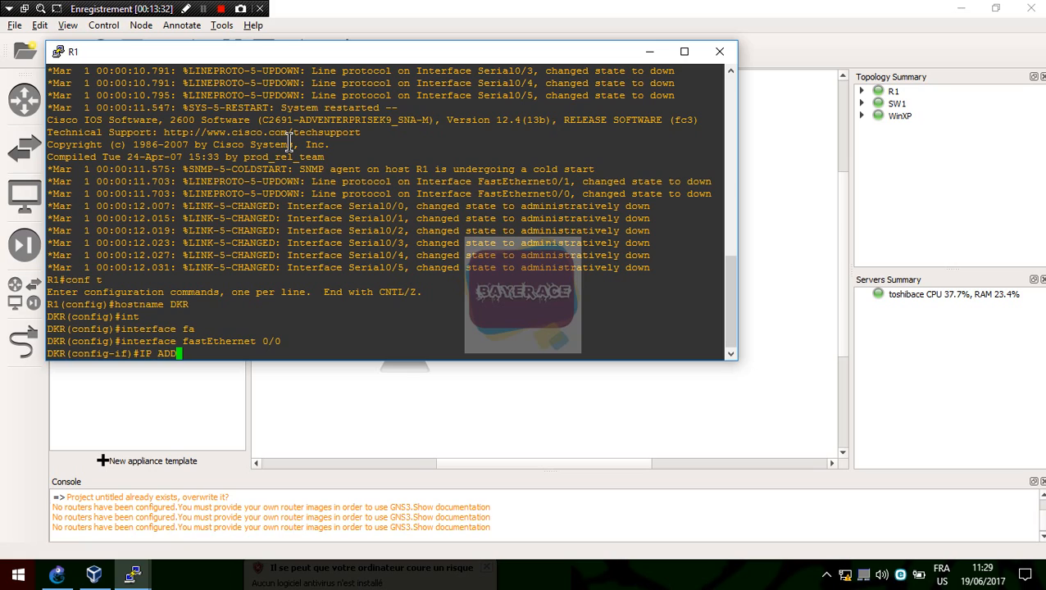
key(BackSpace)
key(BackSpace)
key(BackSpace)
key(BackSpace)
key(BackSpace)
key(BackSpace)
text(ipa)
key(BackSpace)
text(adr)
key(BackSpace)
key(BackSpace)
text(d)
key(Tab)
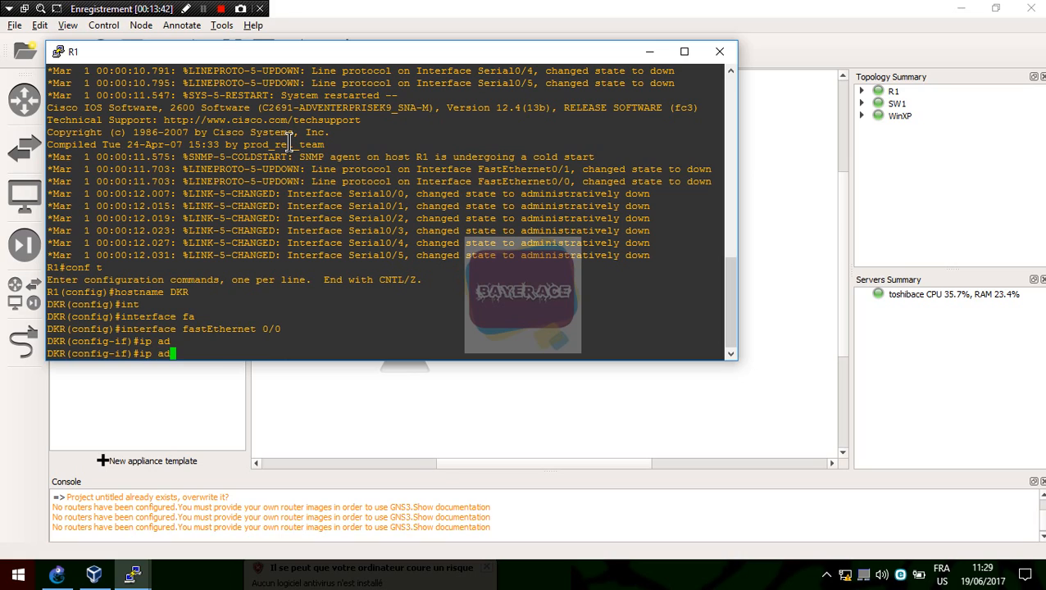
text(d)
key(Tab)
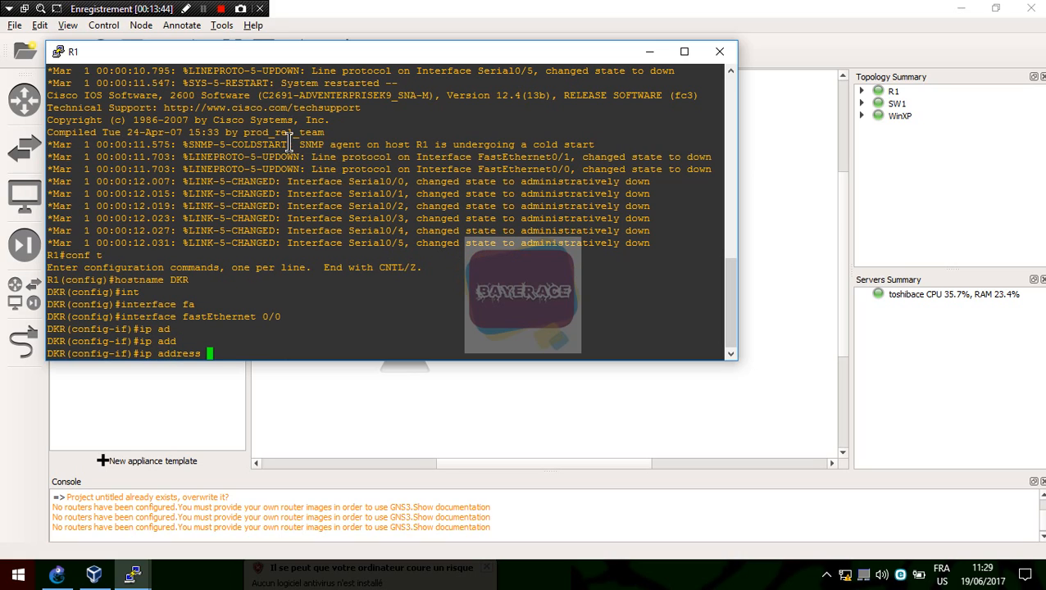
text(10.0.0.1 255.0.0.0)
key(Return)
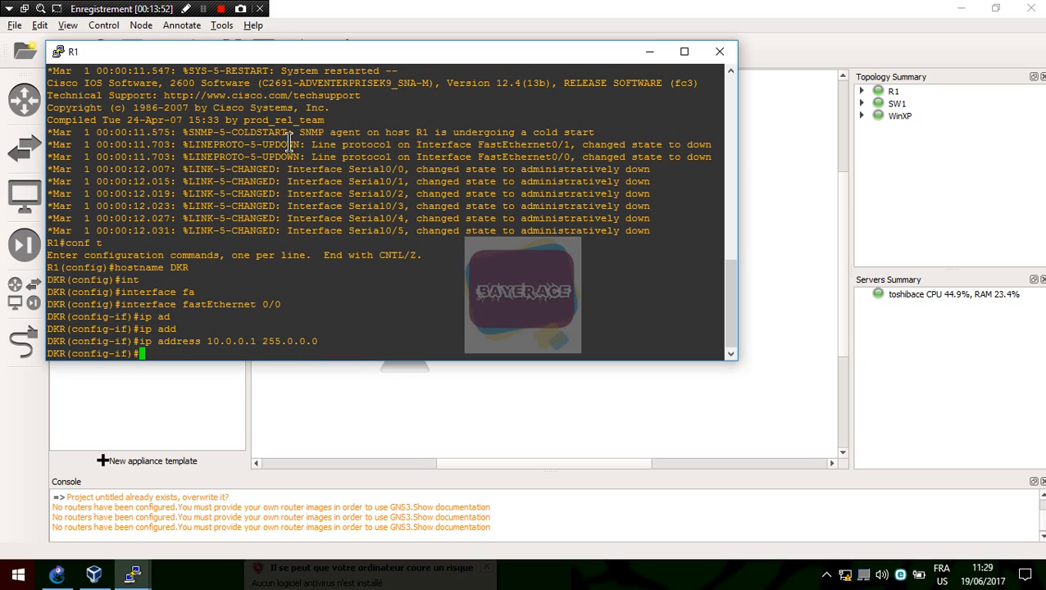
text(no shutdown)
key(Return)
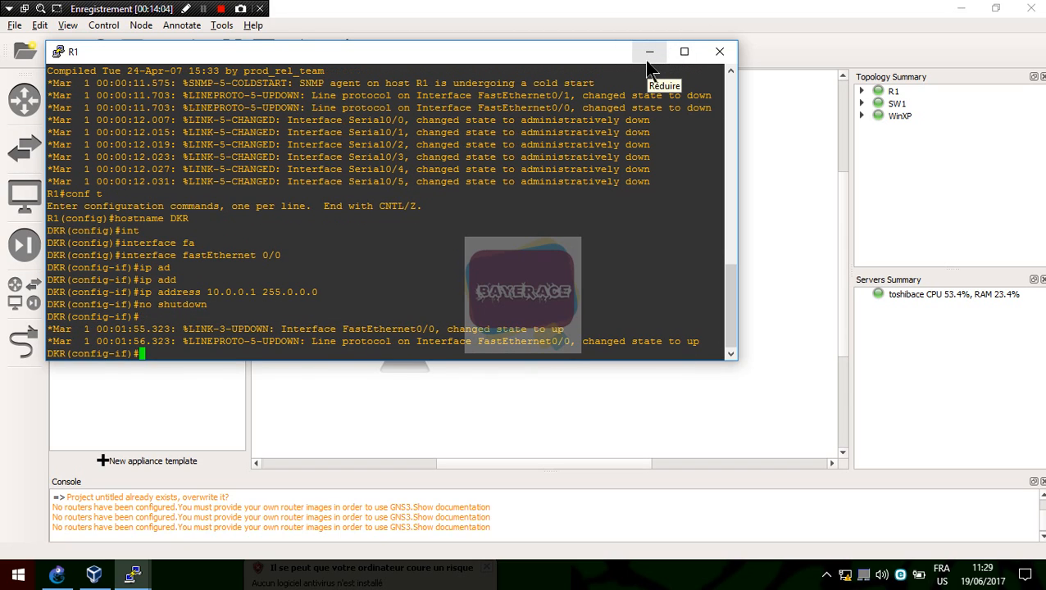
Return to privileged mode and save the router's running configuration to startup-config with copy run start
key(ctrl+z)
text(co)
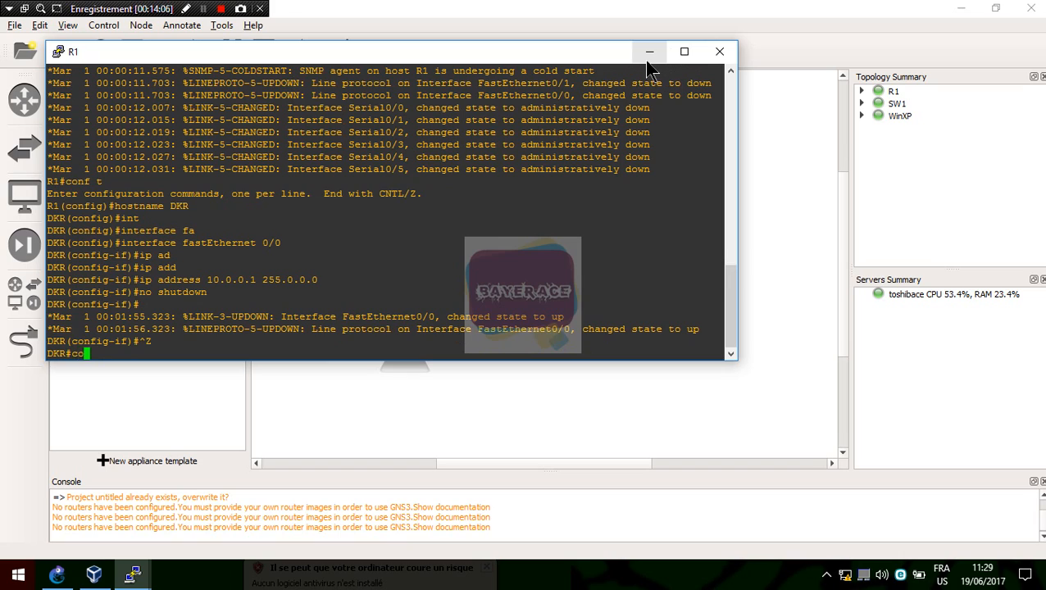
text(py r)
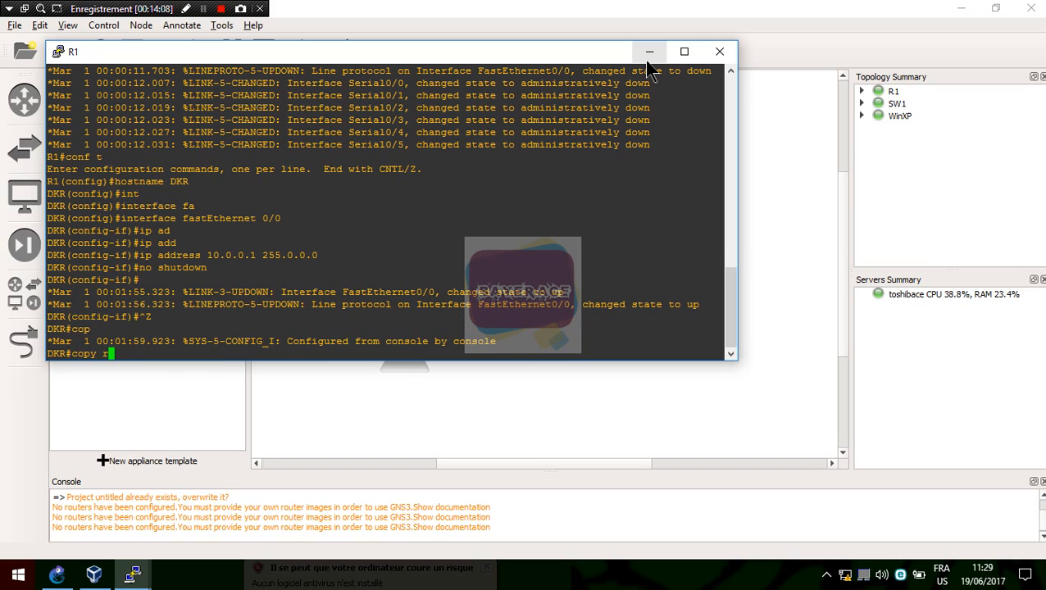
text(un start)
key(Return)
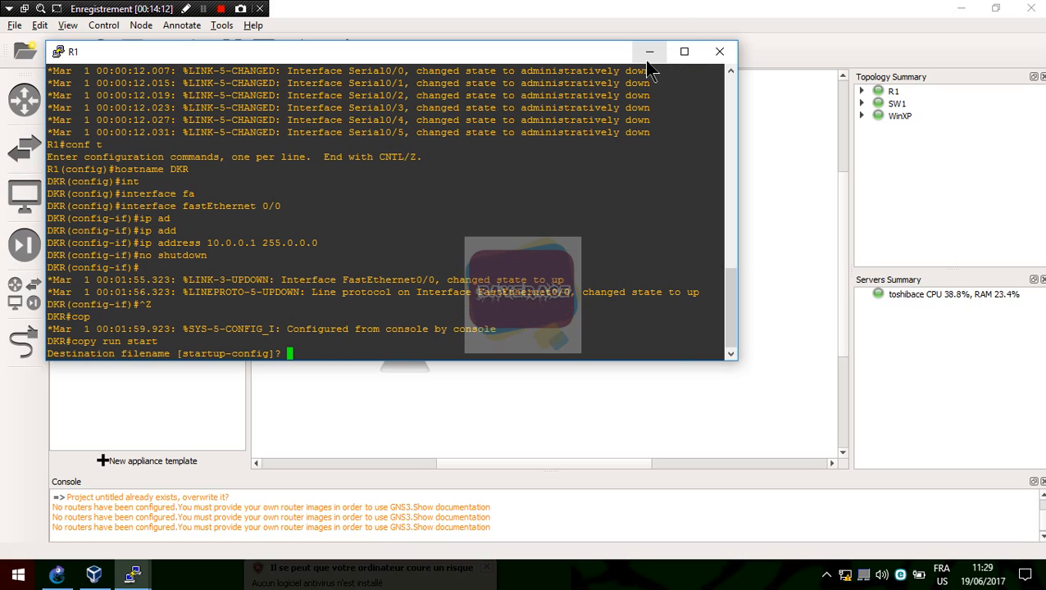
key(Return)
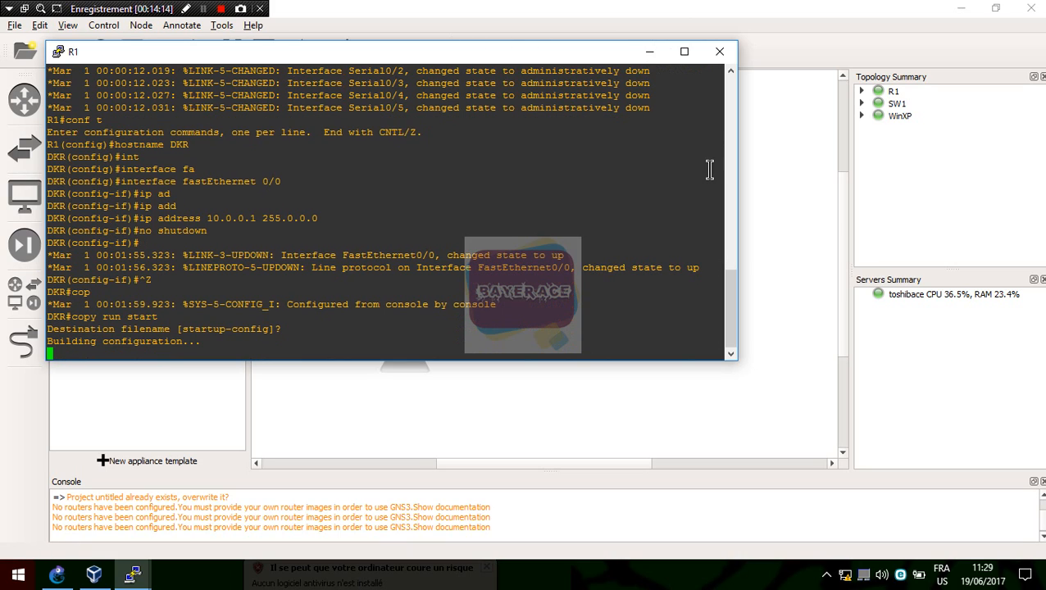
click(203, 9)
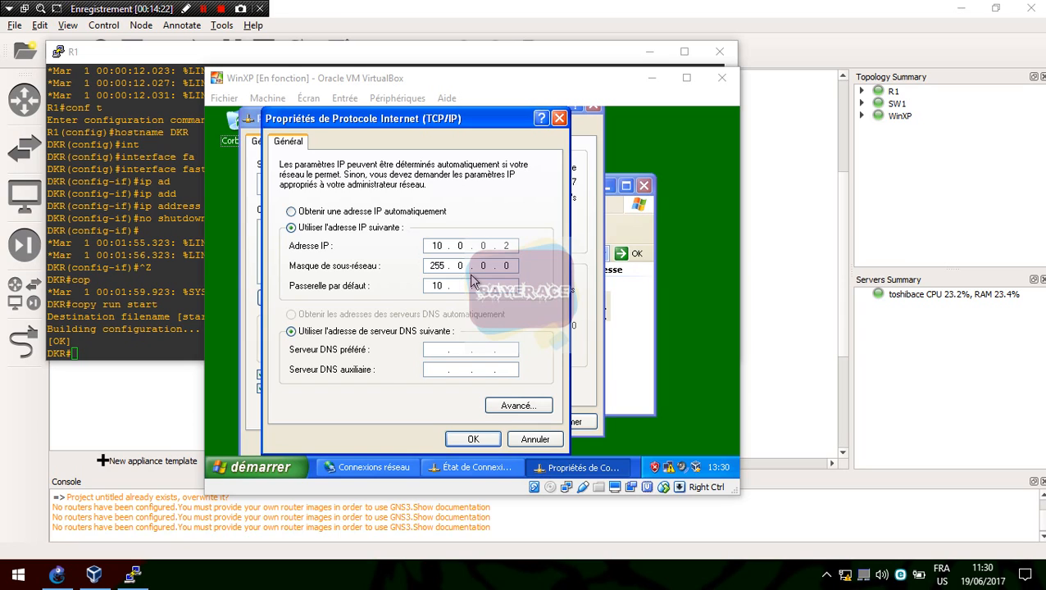
Apply IP address 10.0.0.2, mask 255.0.0.0 and default gateway 10.0.0.1 to WinXP's network connection and close the network windows
click(431, 297)
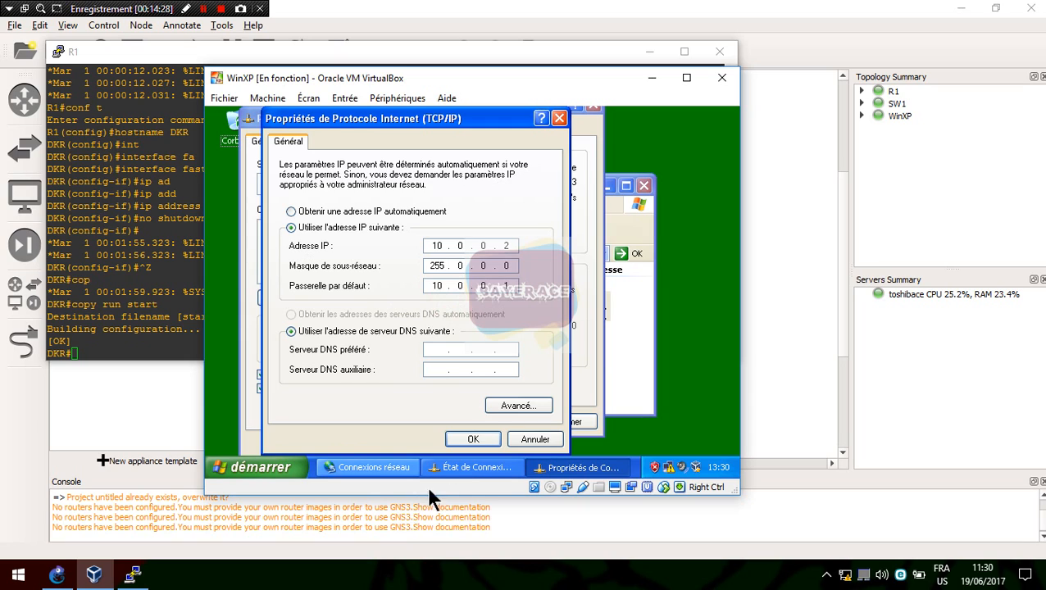
click(475, 440)
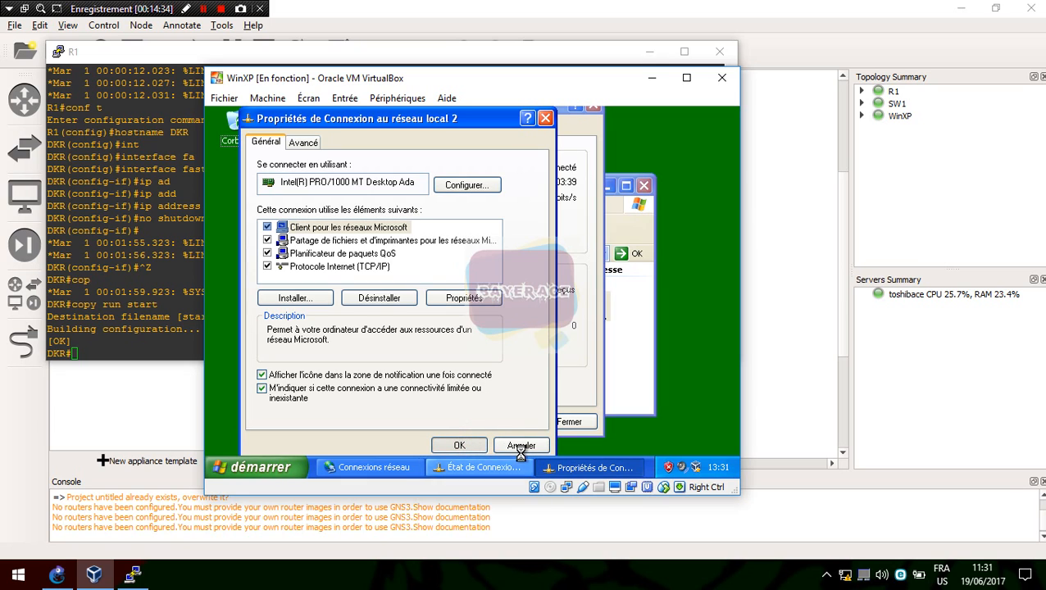
click(461, 440)
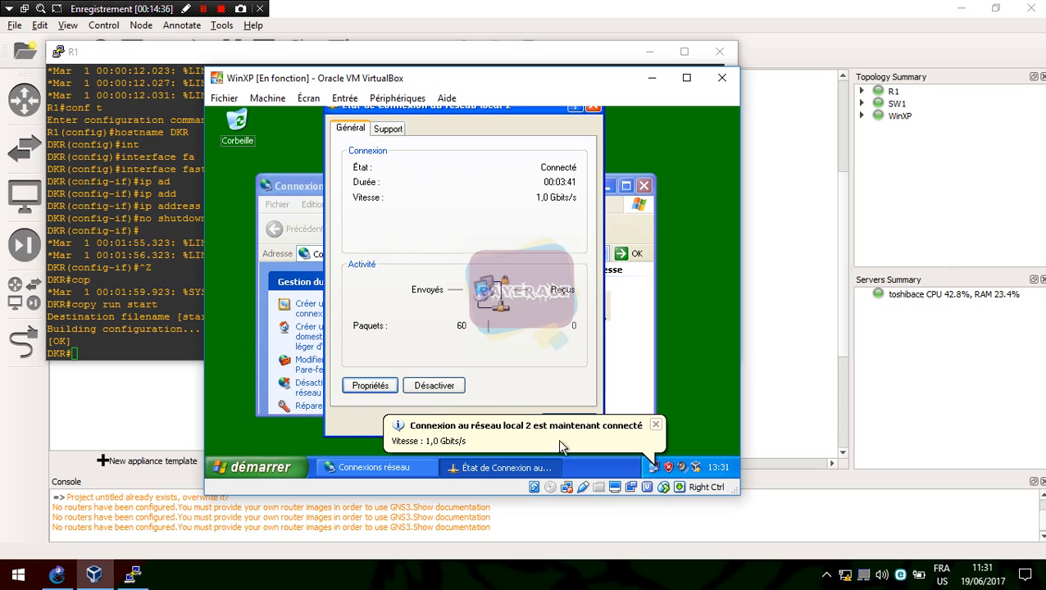
click(656, 427)
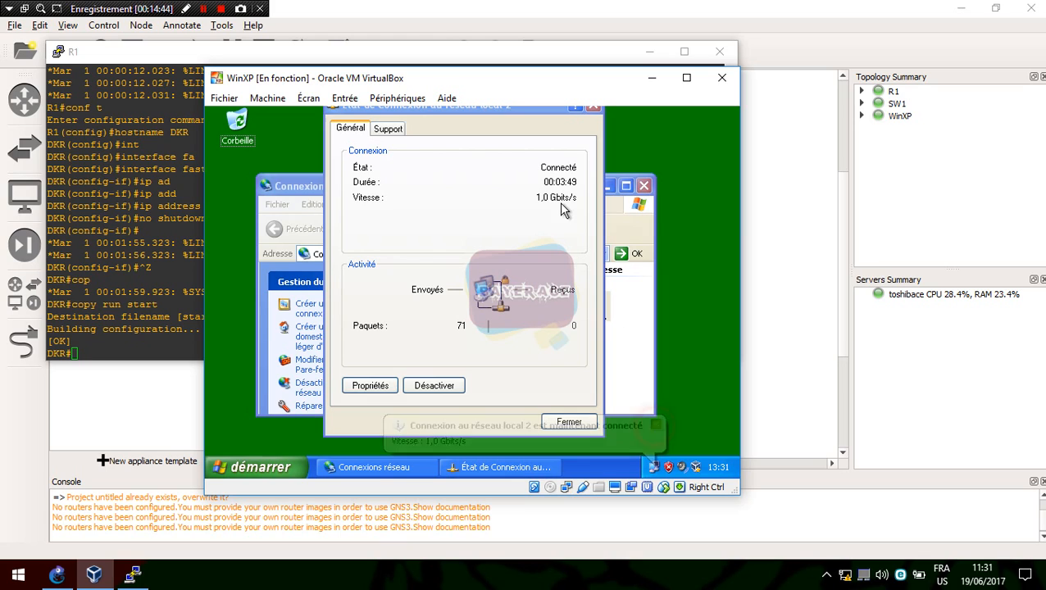
click(594, 110)
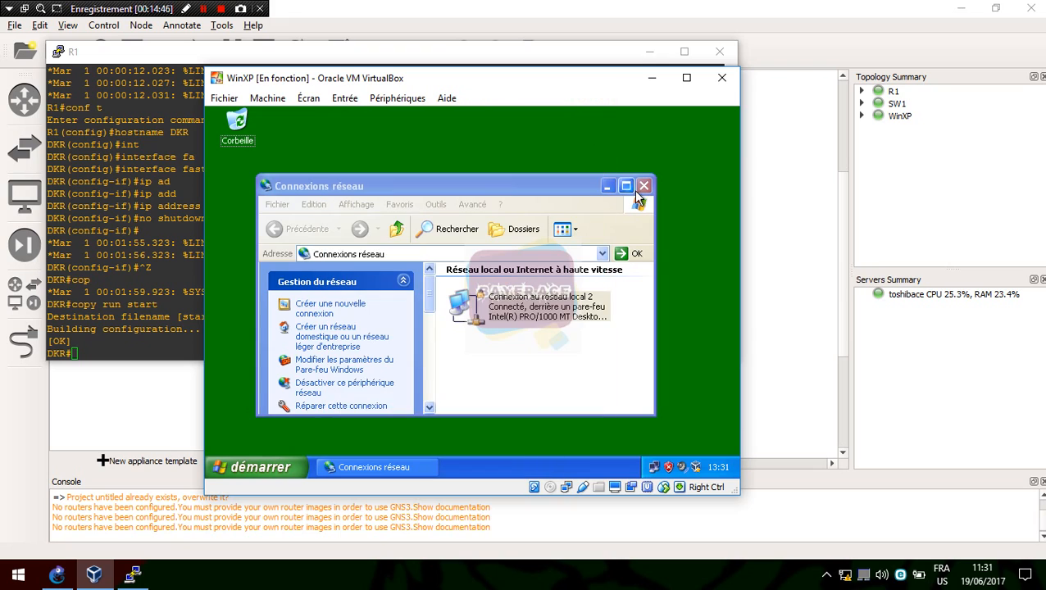
click(644, 186)
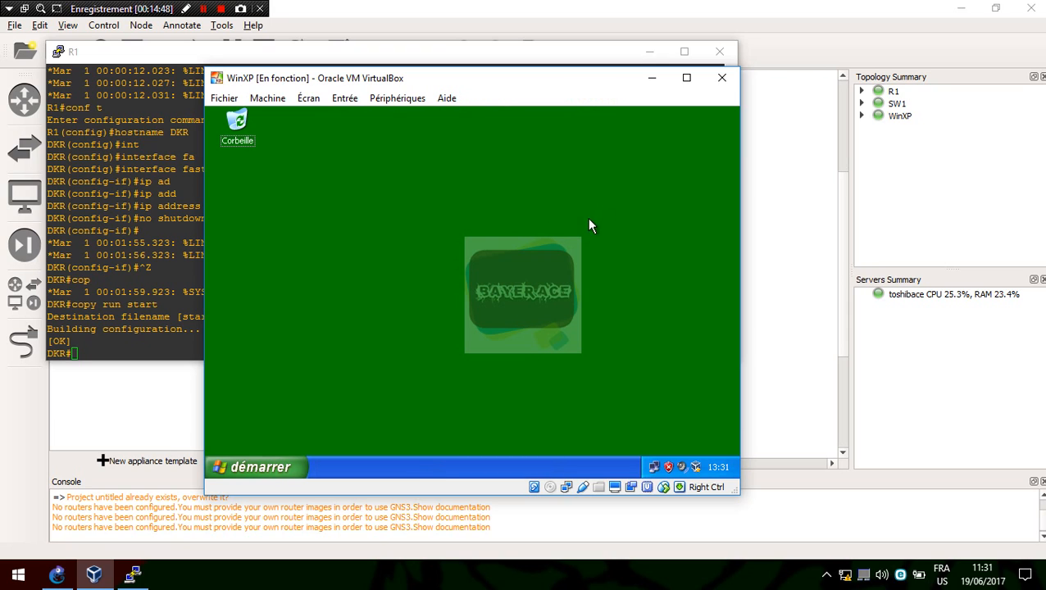
Open a command prompt in WinXP with cmd and ping the router at 10.0.0.1
key(super+r)
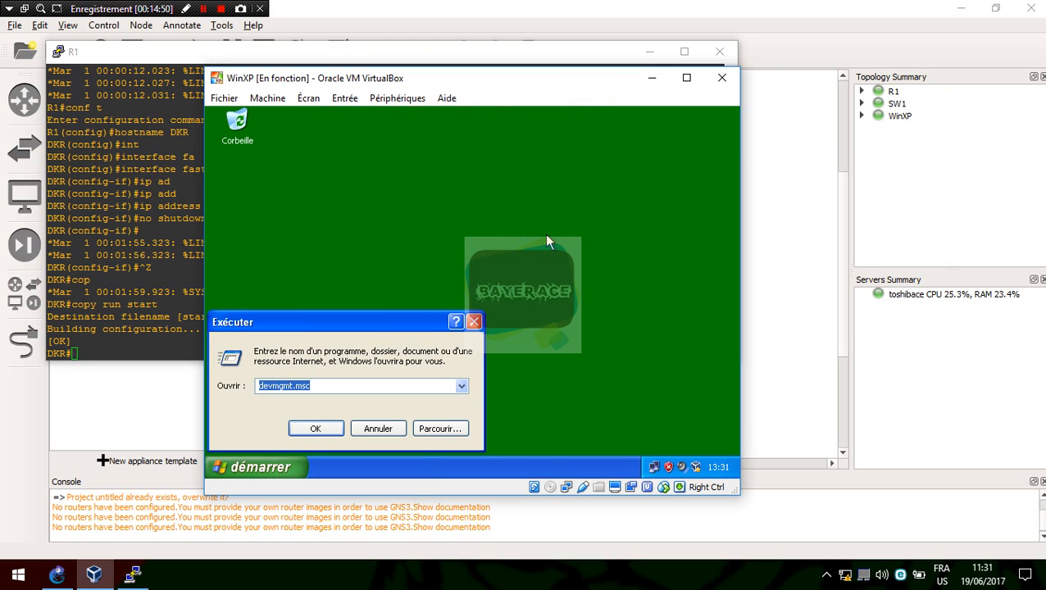
text(cmd)
key(Return)
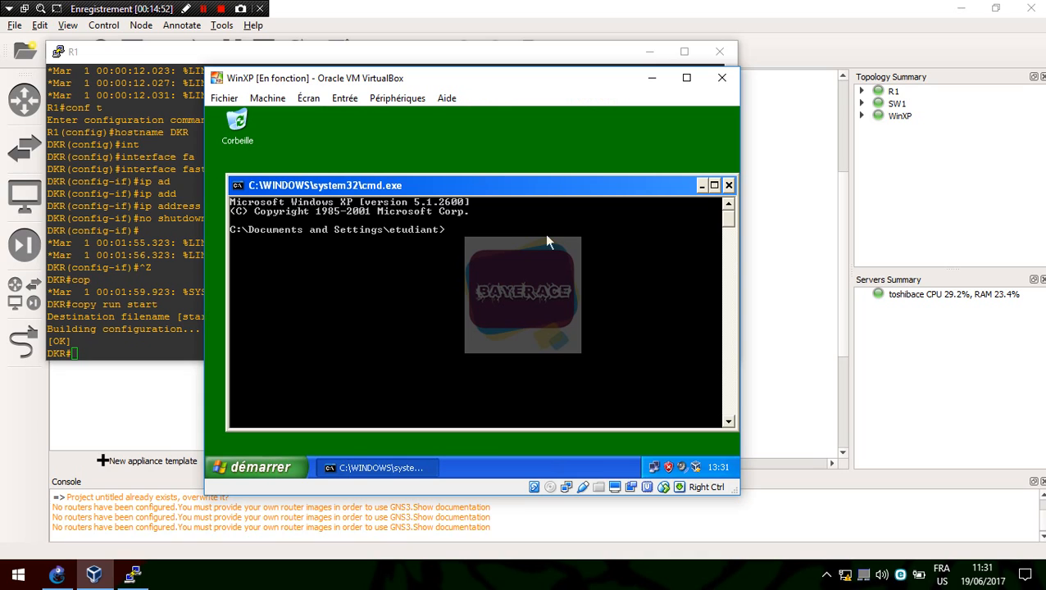
text(ping 10.0.0.1)
key(Return)
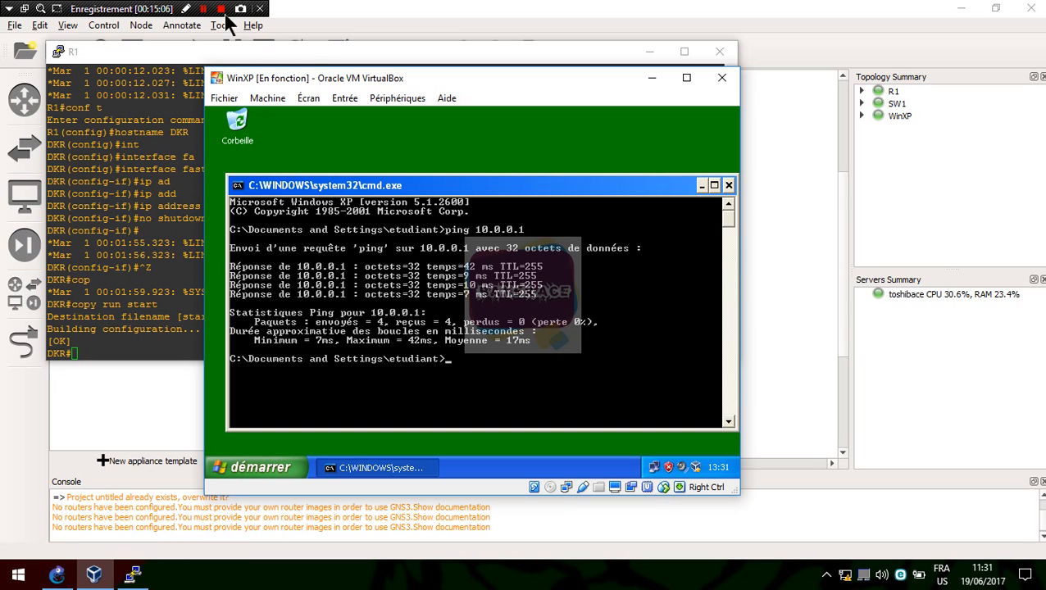
Switch to the router console and ping WinXP at 10.0.0.2
click(136, 226)
text(pin)
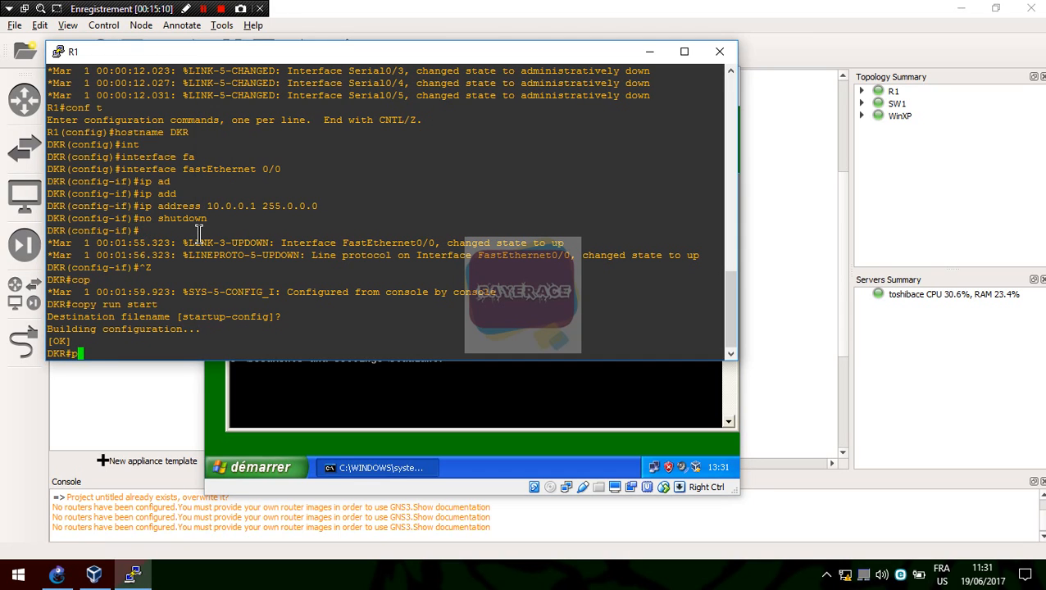
text(g 10.0.0.2)
key(Return)
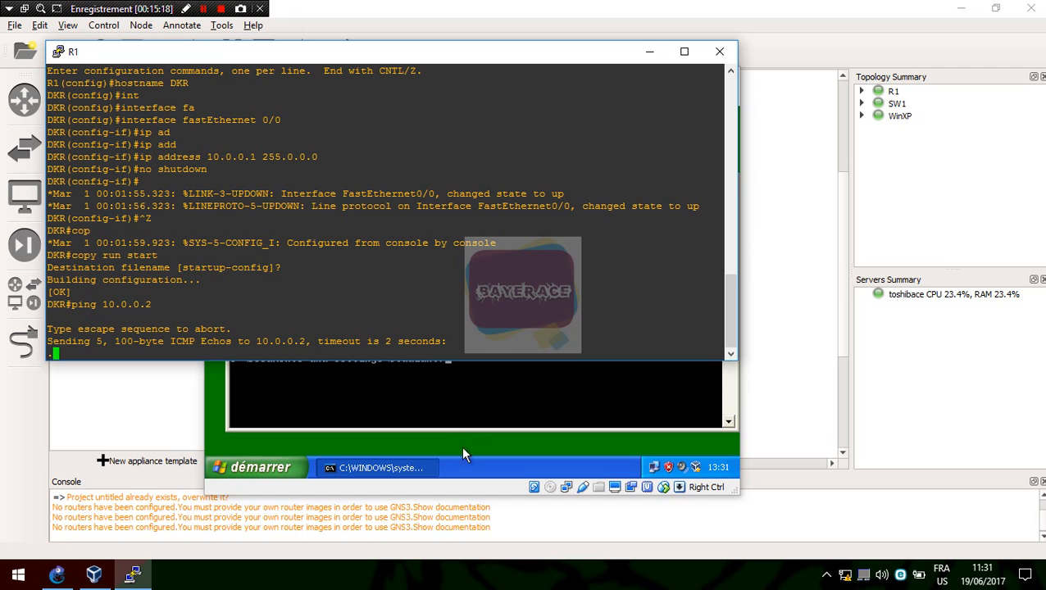
Open WinXP's firewall settings with firewall.cpl, turn the Windows firewall off and dismiss the security notification
click(474, 412)
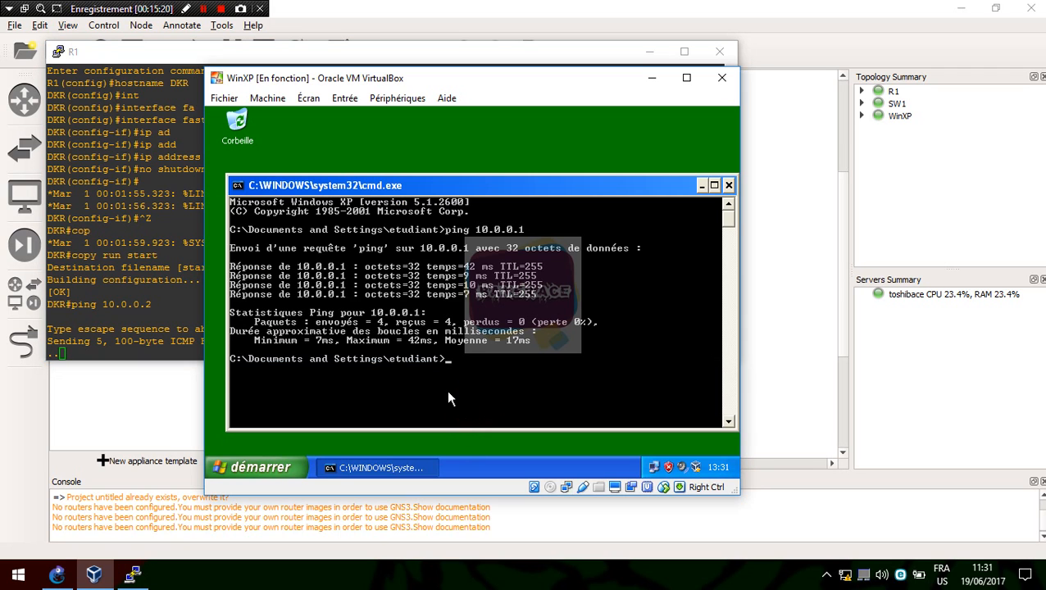
text(firewall.cpl)
key(Return)
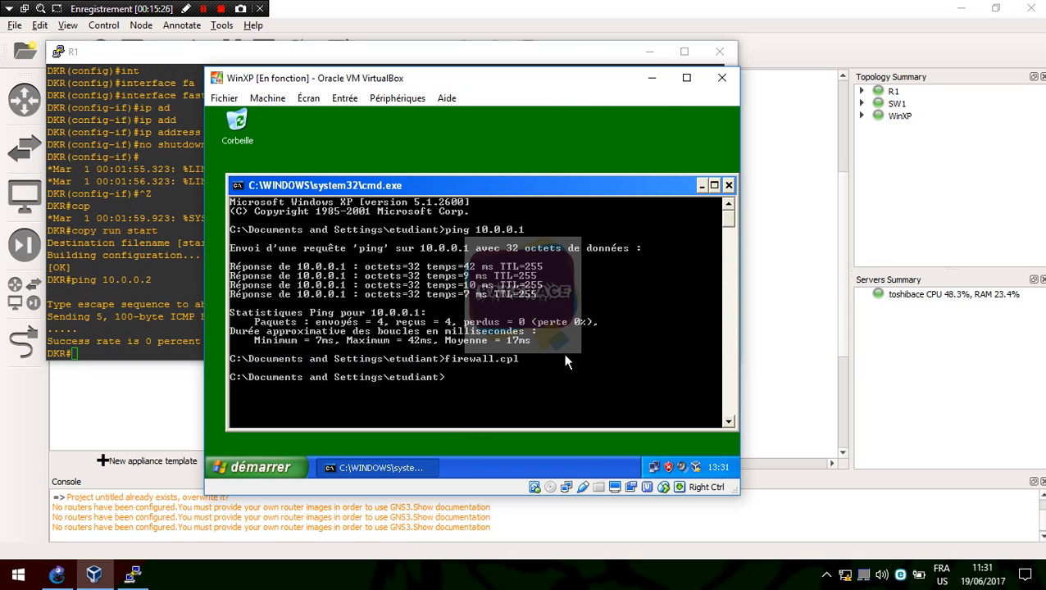
click(308, 377)
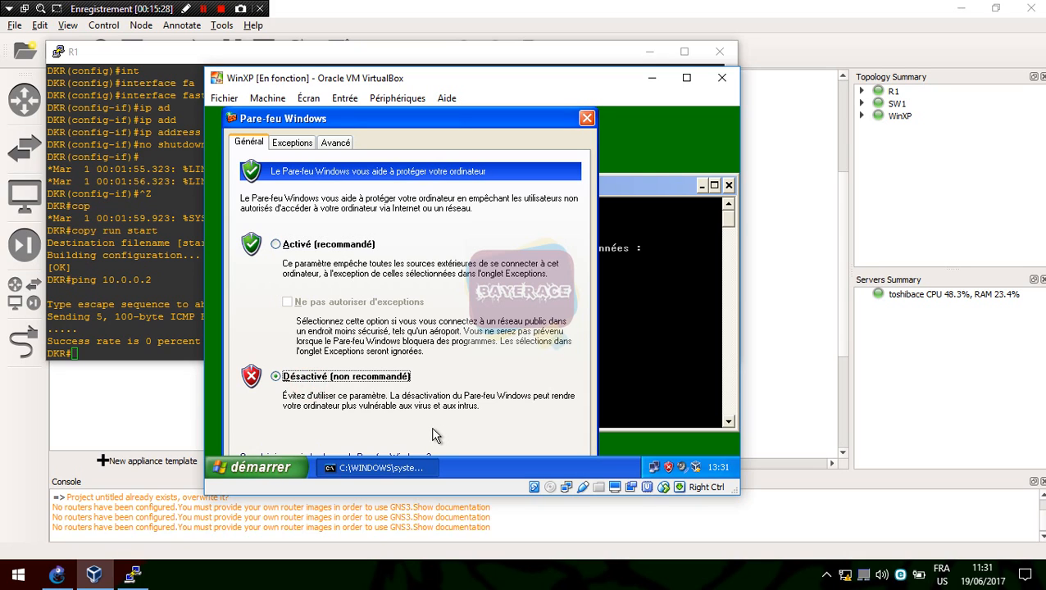
drag(387, 122, 380, 98)
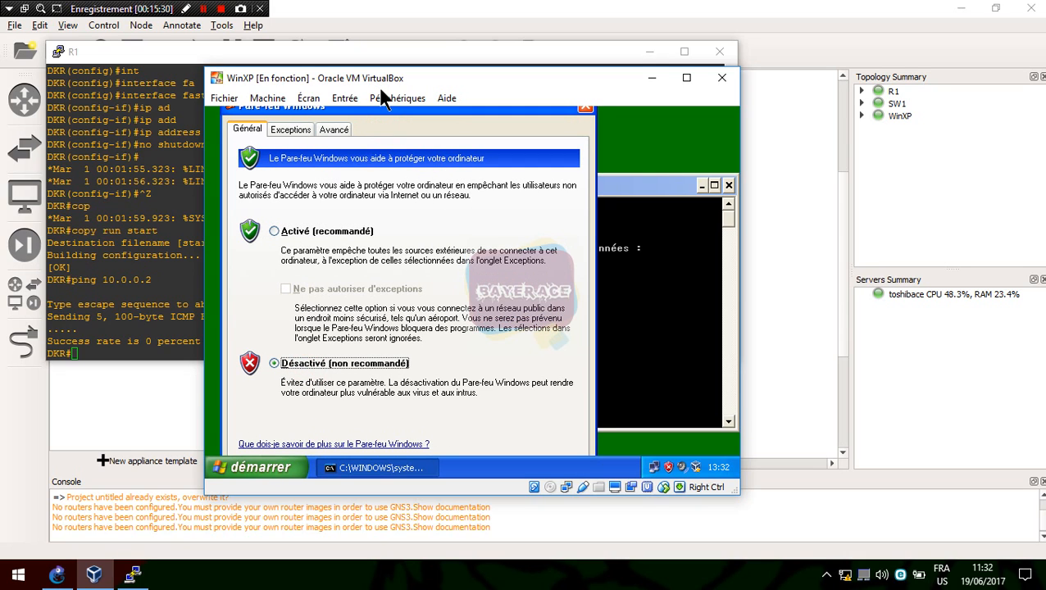
click(494, 493)
drag(501, 495, 507, 588)
click(498, 421)
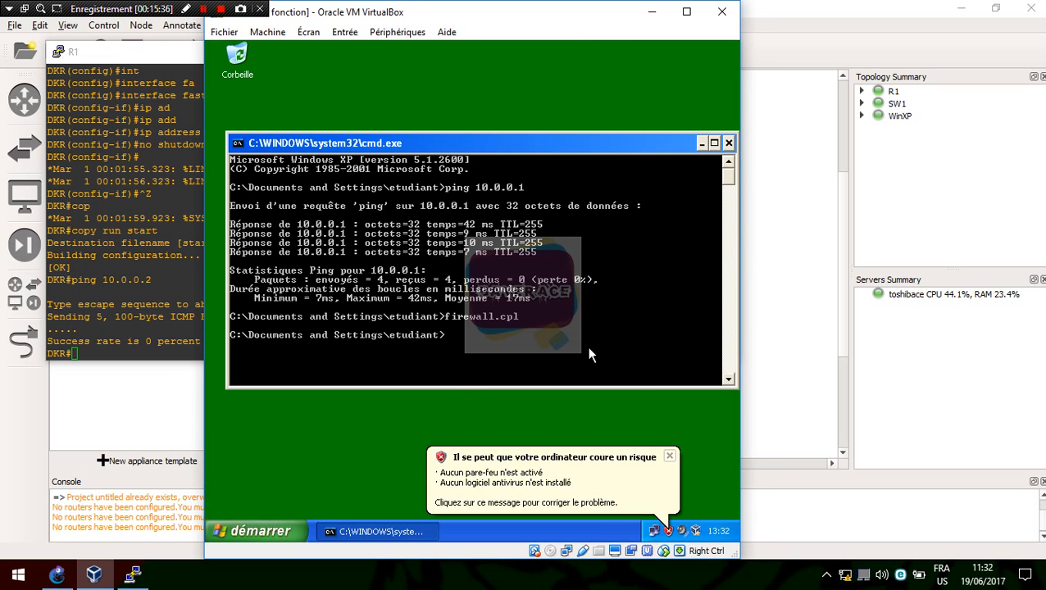
click(670, 456)
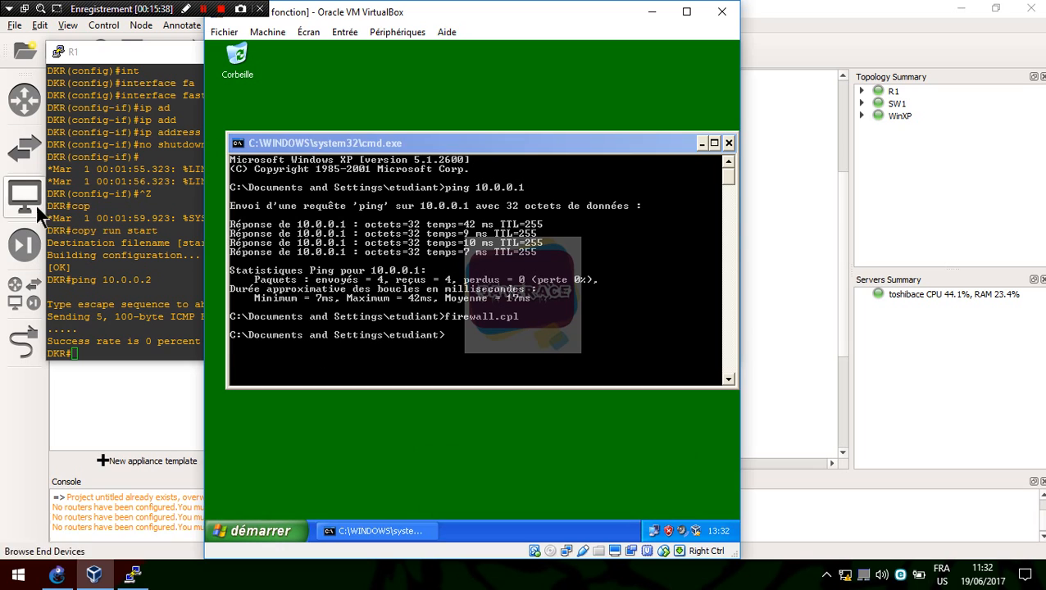
Repeat the ping to 10.0.0.2 from the router console with WinXP's firewall off
click(86, 222)
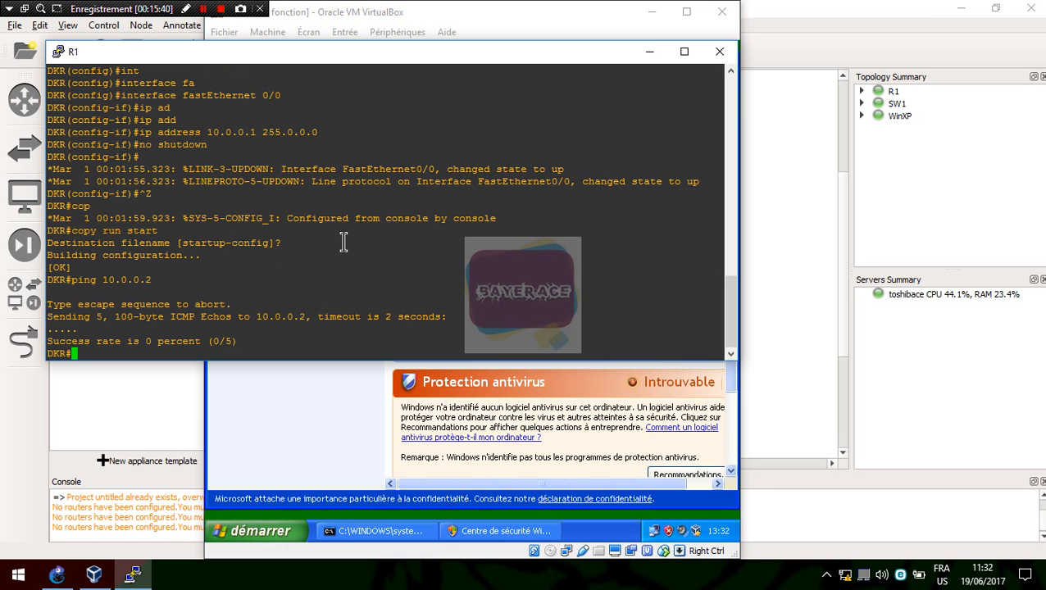
key(Up)
key(Return)
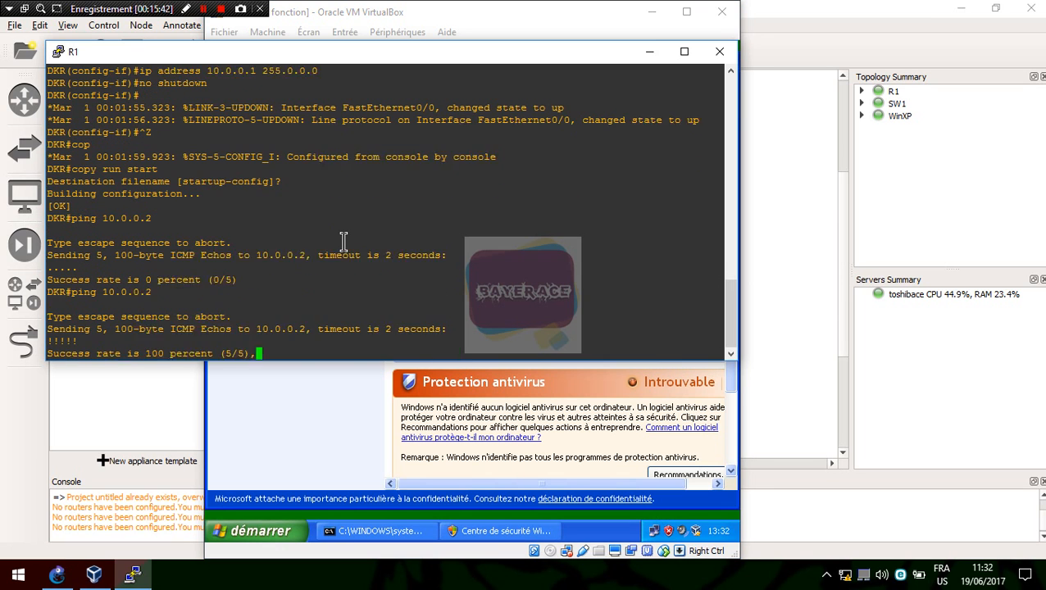